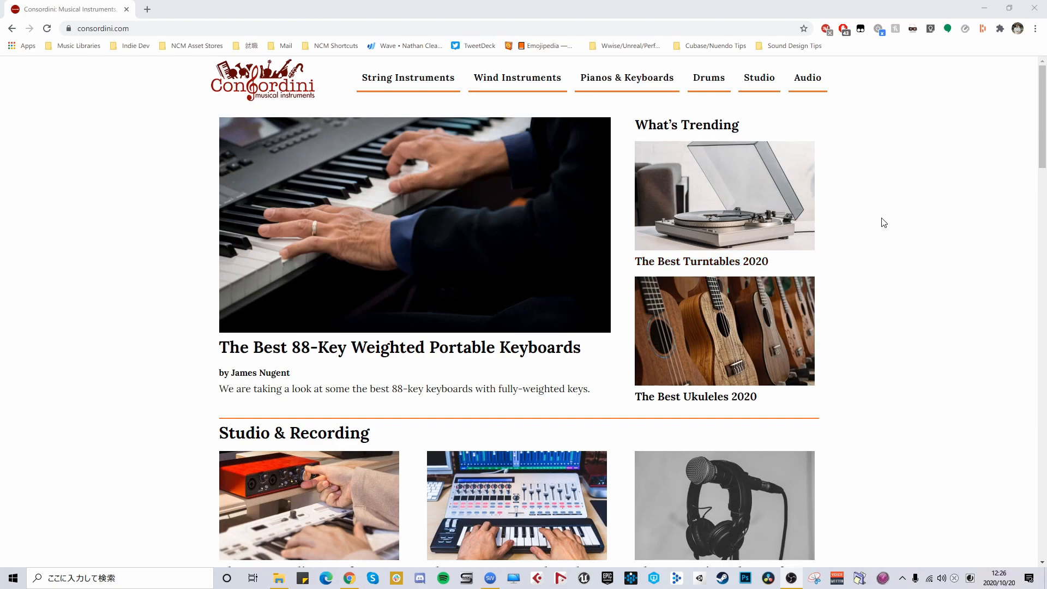
# Step: Look through the Consordini homepage's article sections, from Studio & Recording to Guitars, and return to the start of the page
pyautogui.scroll(-2, 889, 229)
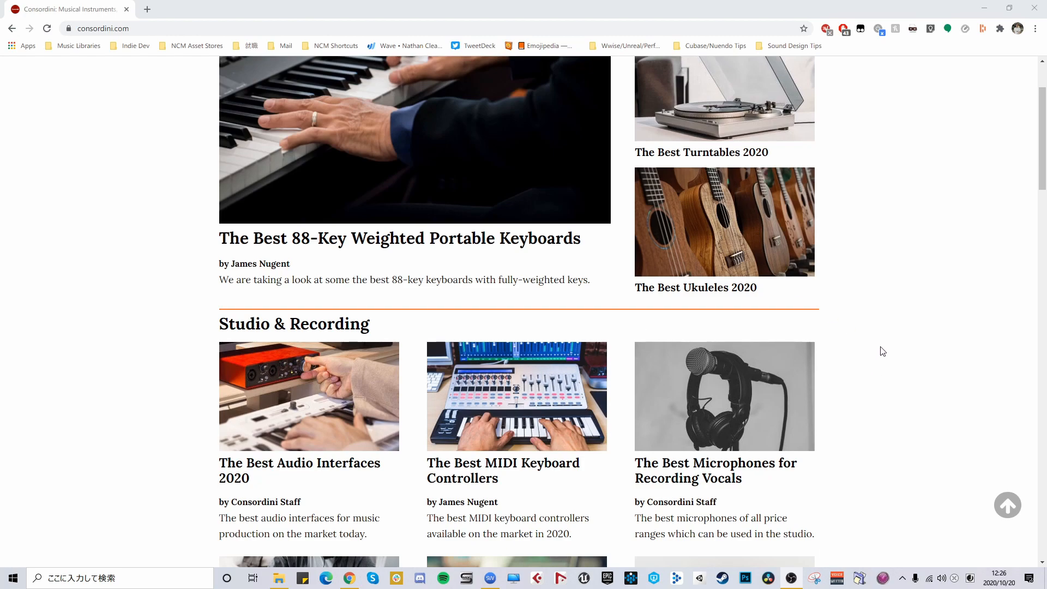
pyautogui.scroll(-5, 883, 354)
pyautogui.scroll(-4, 886, 363)
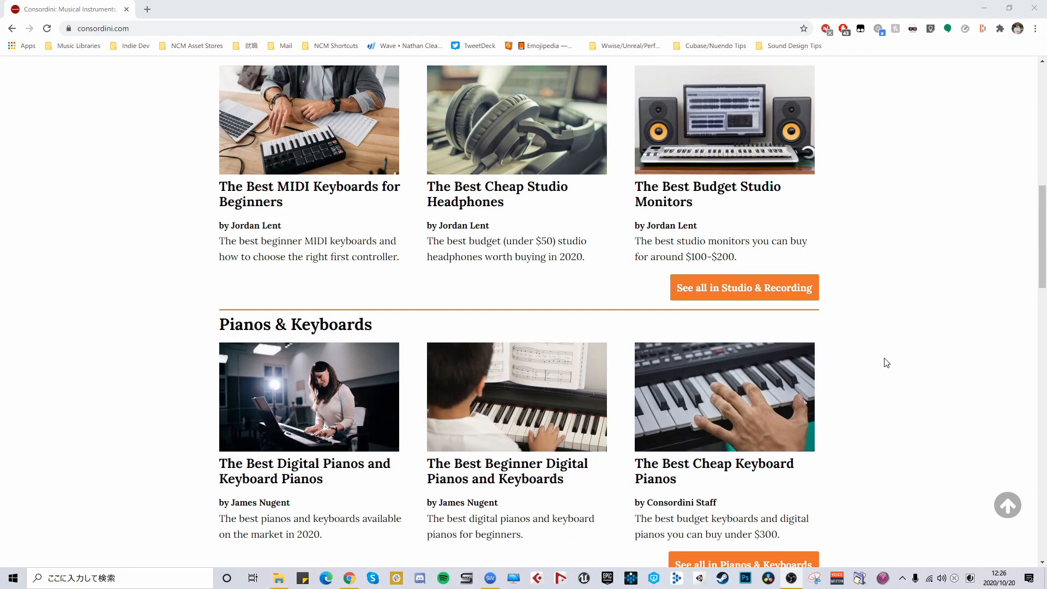
pyautogui.scroll(-6, 886, 362)
pyautogui.scroll(-3, 886, 387)
pyautogui.scroll(-6, 886, 387)
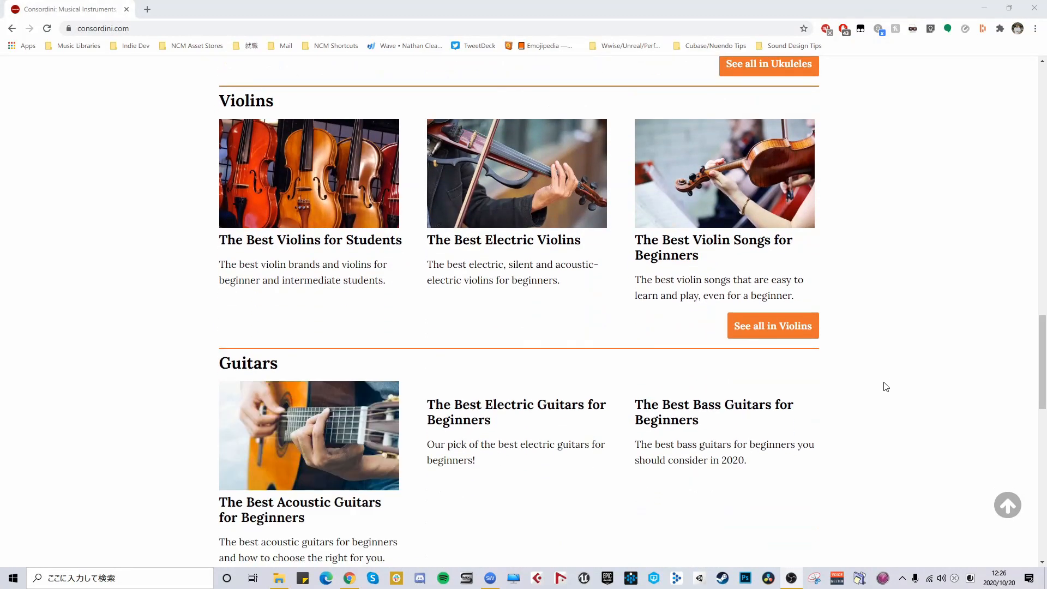
pyautogui.scroll(6, 886, 387)
pyautogui.scroll(14, 886, 387)
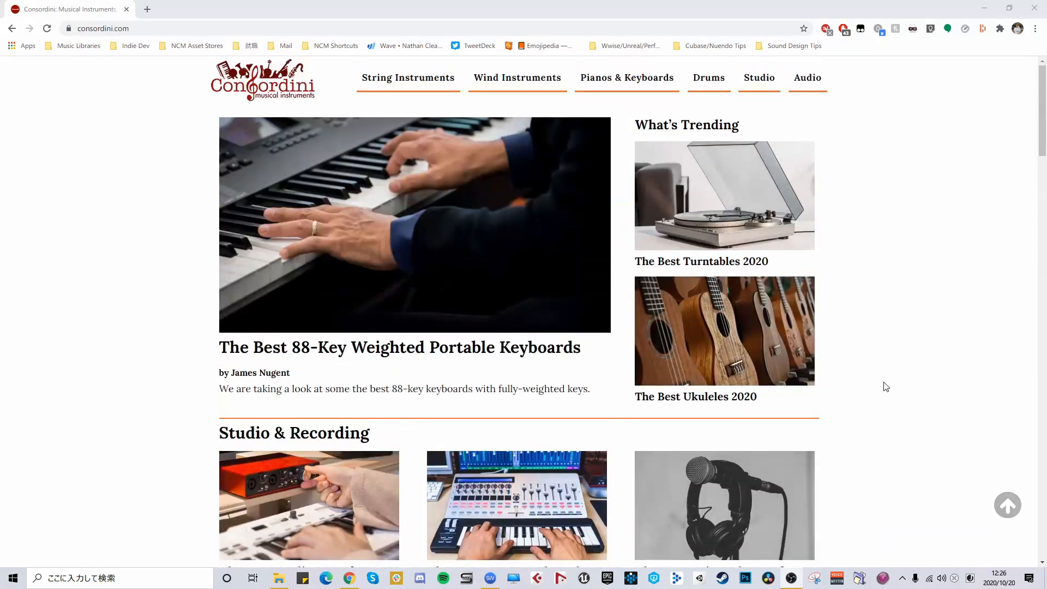
pyautogui.scroll(-4, 886, 387)
pyautogui.scroll(4, 886, 386)
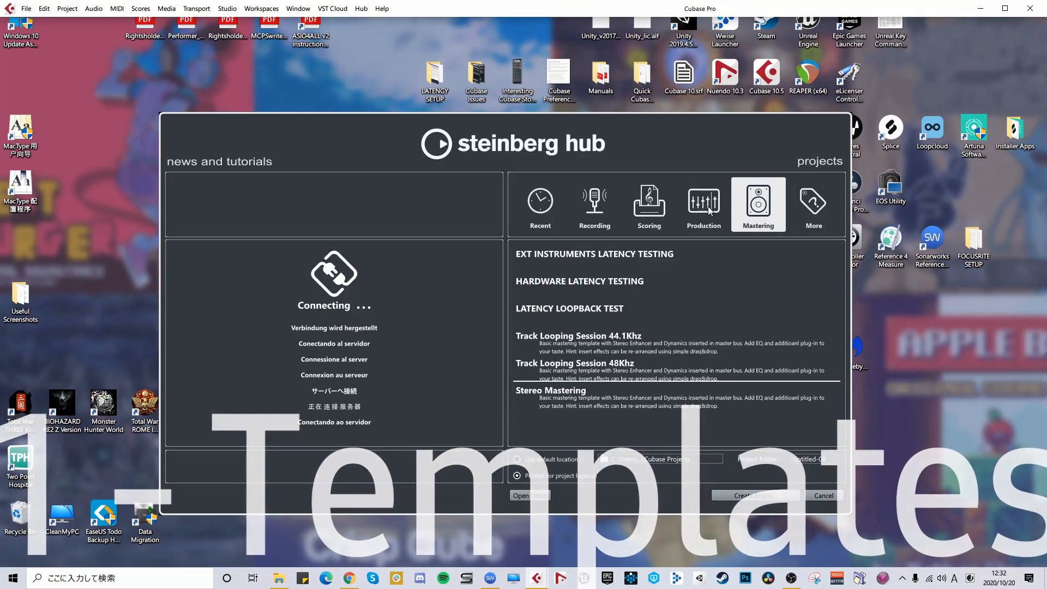
# Step: In Cubase's Steinberg Hub, look through the Scoring, Production and Mastering project templates
pyautogui.click(677, 204)
pyautogui.click(662, 224)
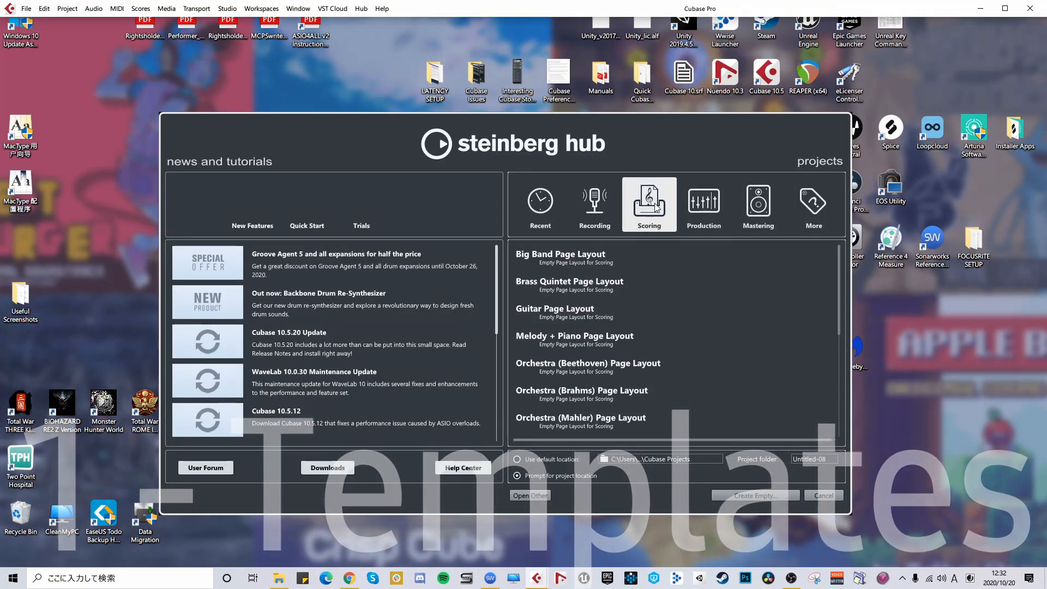
pyautogui.click(713, 206)
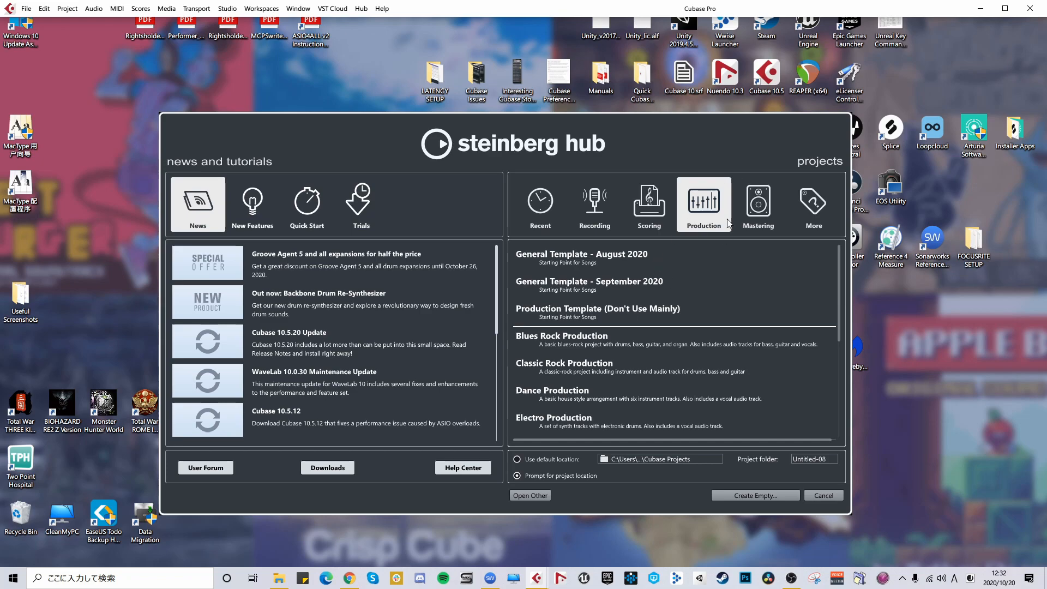
pyautogui.click(779, 194)
pyautogui.click(693, 227)
pyautogui.click(762, 214)
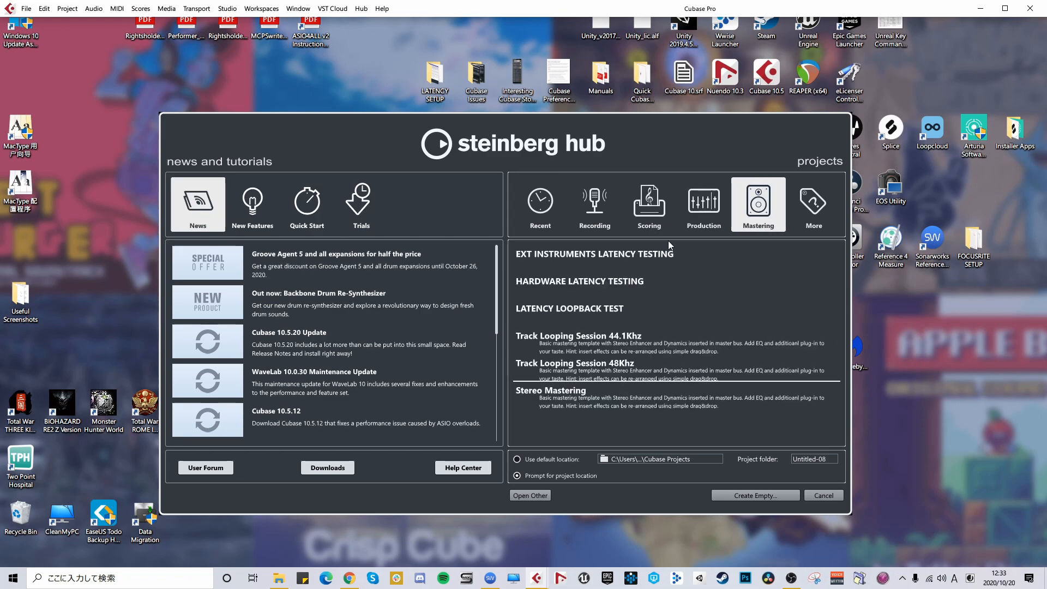
# Step: Highlight the EXT INSTRUMENTS LATENCY TESTING and Track Looping Session 44.1Khz templates in Mastering, viewing the Production templates in between
pyautogui.click(557, 256)
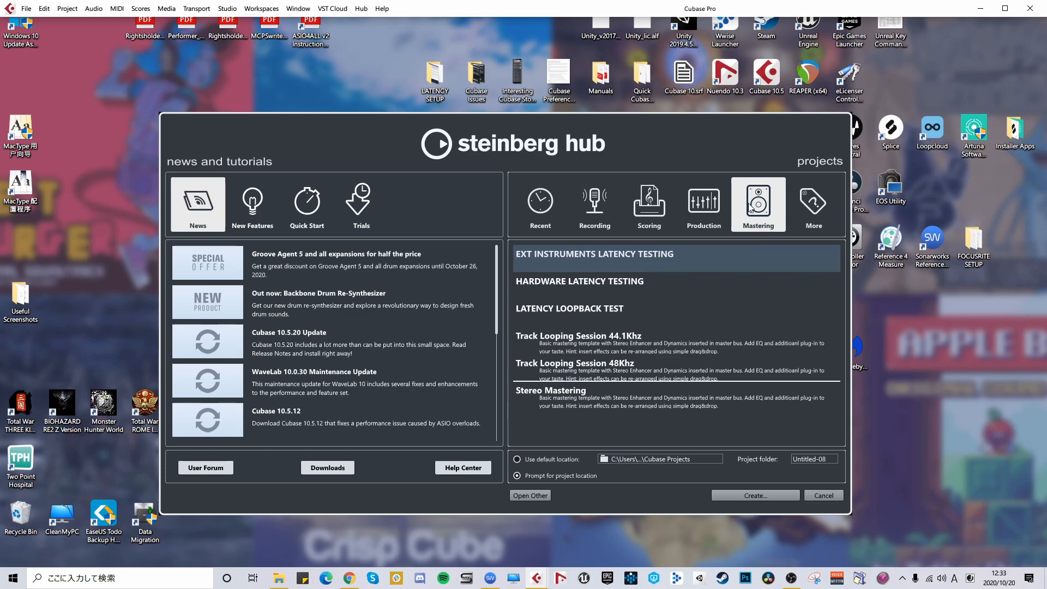
pyautogui.click(704, 204)
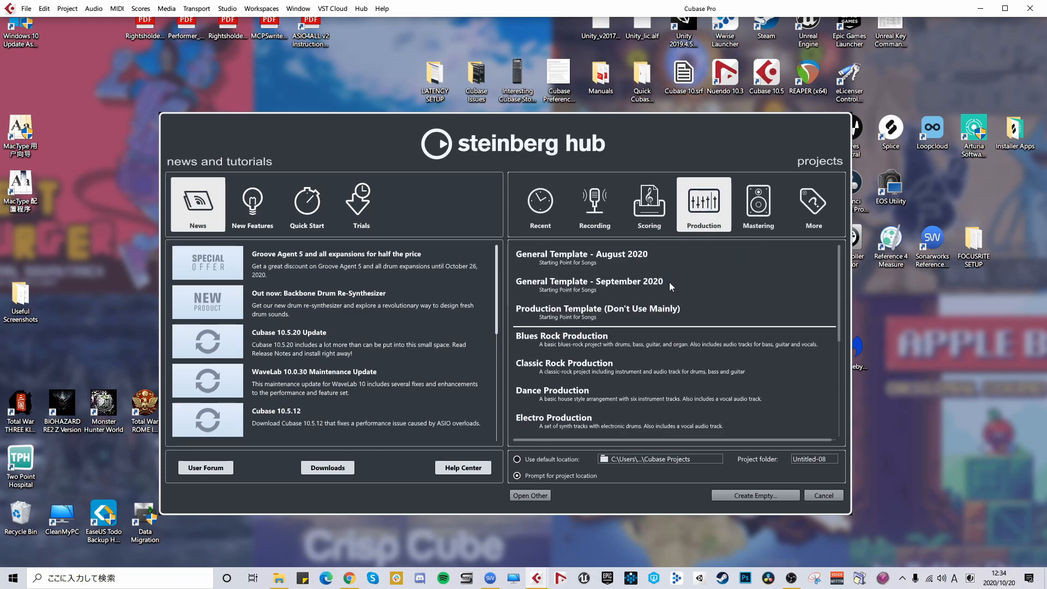
pyautogui.click(770, 221)
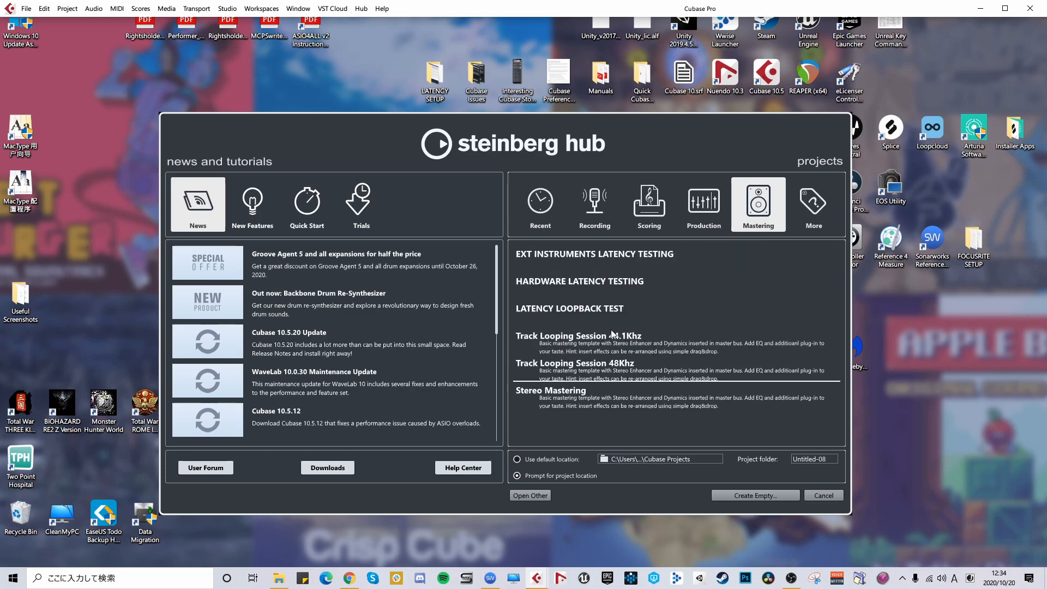
pyautogui.click(599, 345)
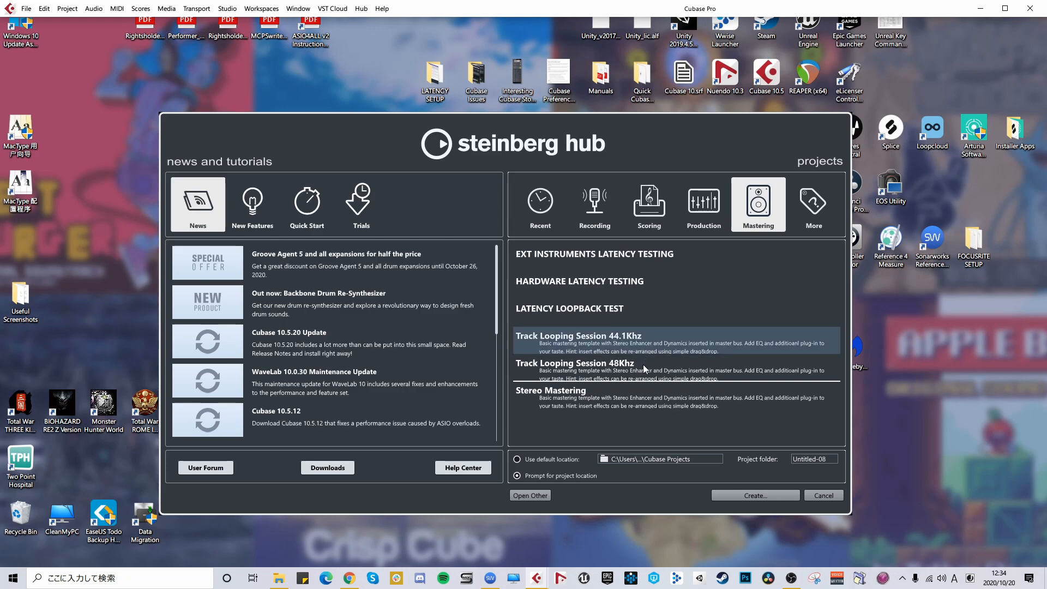
# Step: Compare the Scoring and Production templates with Mastering, and highlight the Track Looping Session 48Khz template
pyautogui.click(654, 218)
pyautogui.click(752, 219)
pyautogui.click(707, 224)
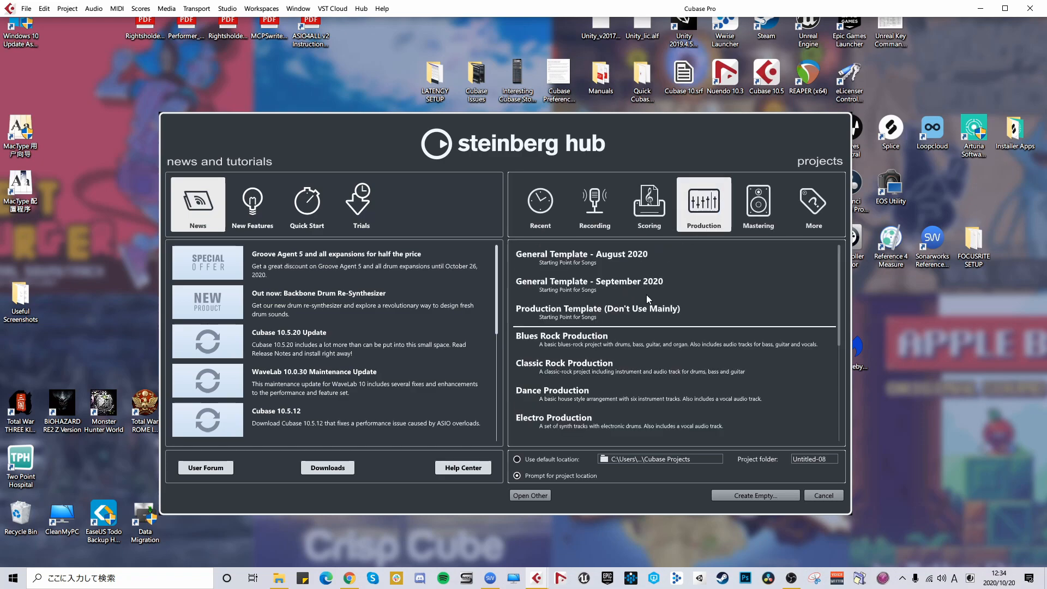
pyautogui.click(755, 215)
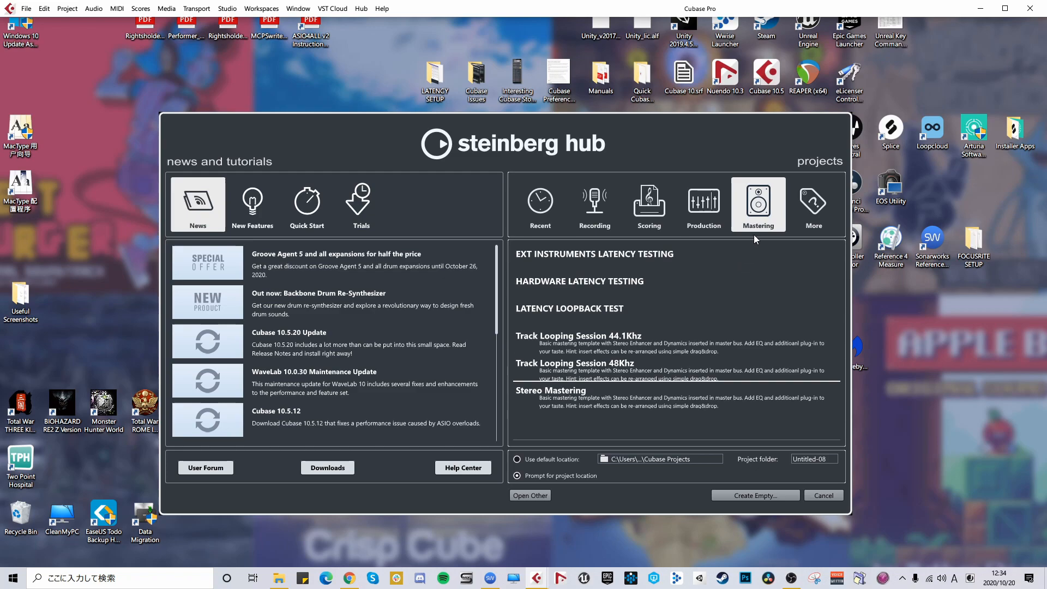
pyautogui.click(649, 337)
pyautogui.click(640, 373)
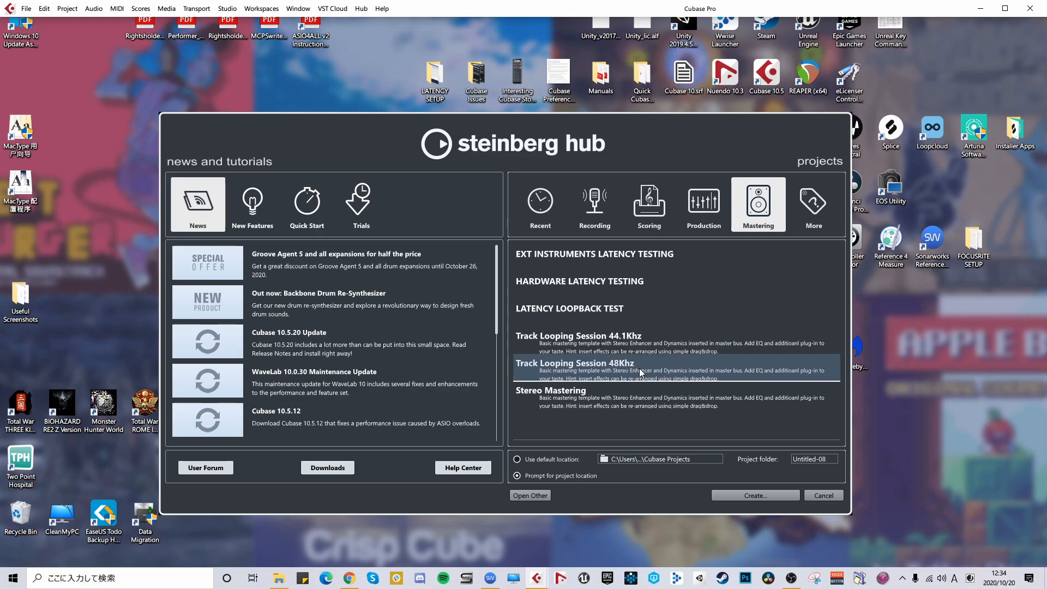
# Step: Show the Recording templates and highlight Post Production - Trailer Mixing etc. and Voiceover Session
pyautogui.click(594, 203)
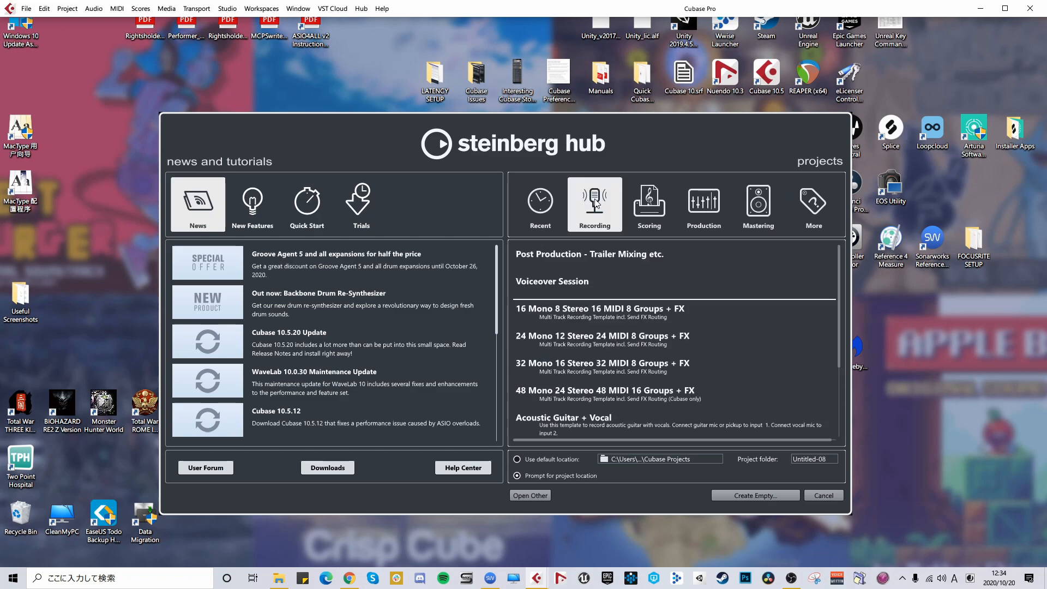
pyautogui.click(613, 255)
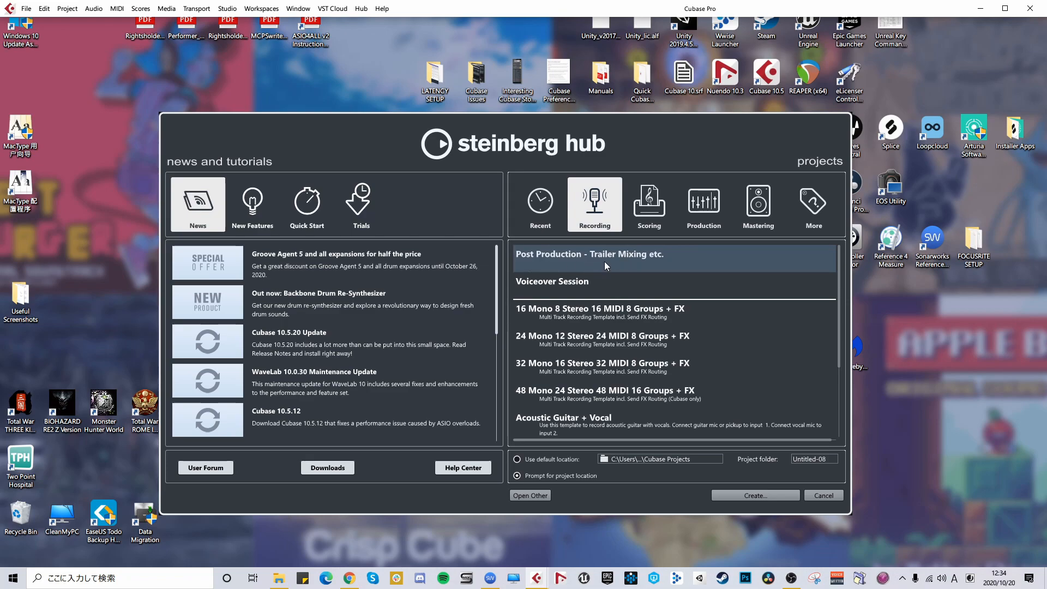
pyautogui.click(607, 279)
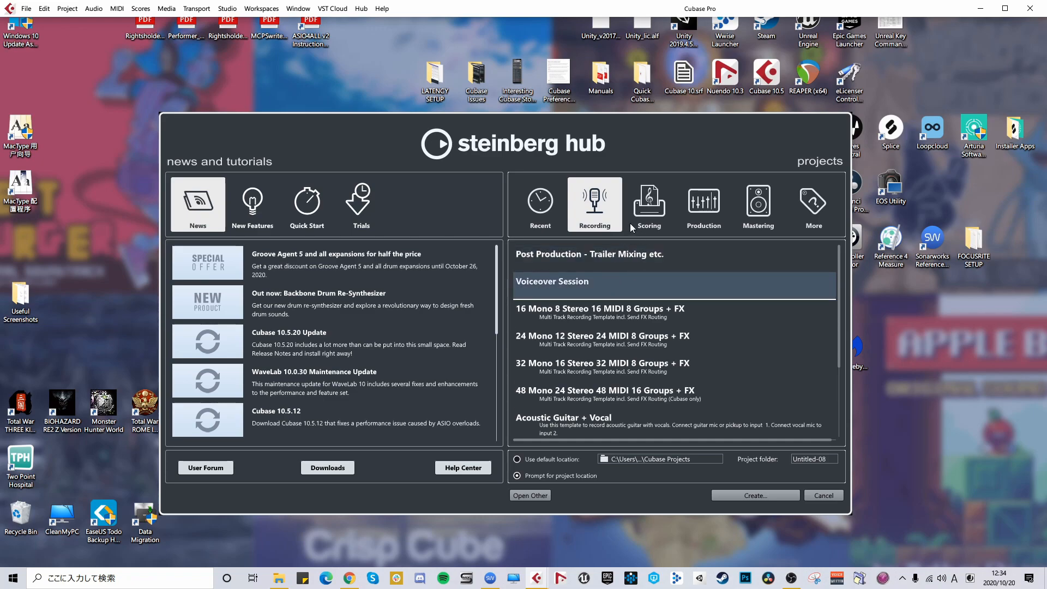
# Step: Look through the Scoring, Production, Mastering, More and Recent project categories in the hub
pyautogui.click(649, 212)
pyautogui.click(706, 215)
pyautogui.click(650, 213)
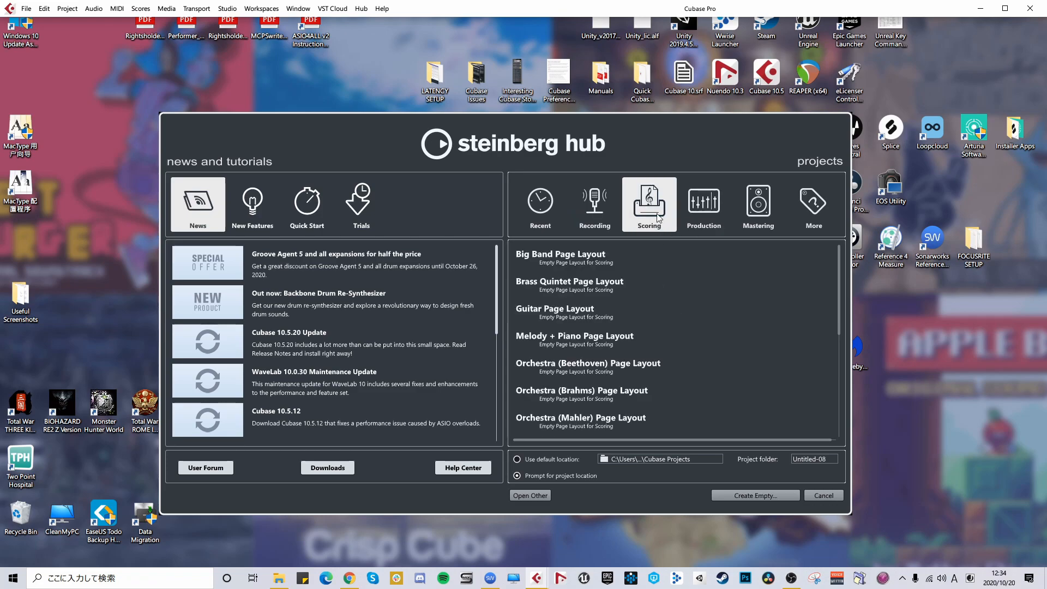
pyautogui.click(729, 206)
pyautogui.click(734, 214)
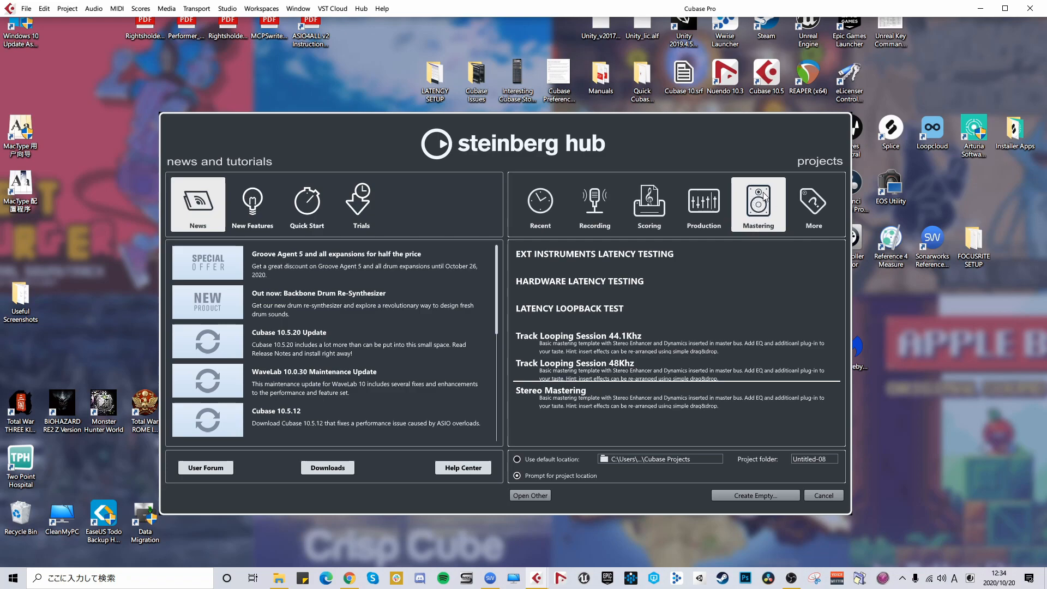
pyautogui.click(803, 207)
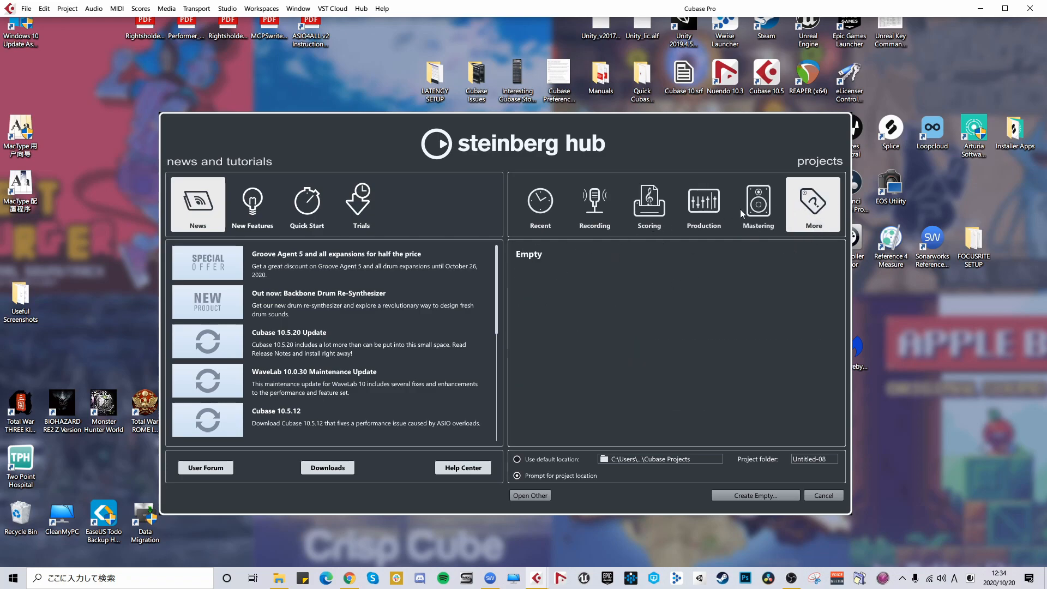
pyautogui.click(537, 210)
pyautogui.click(714, 213)
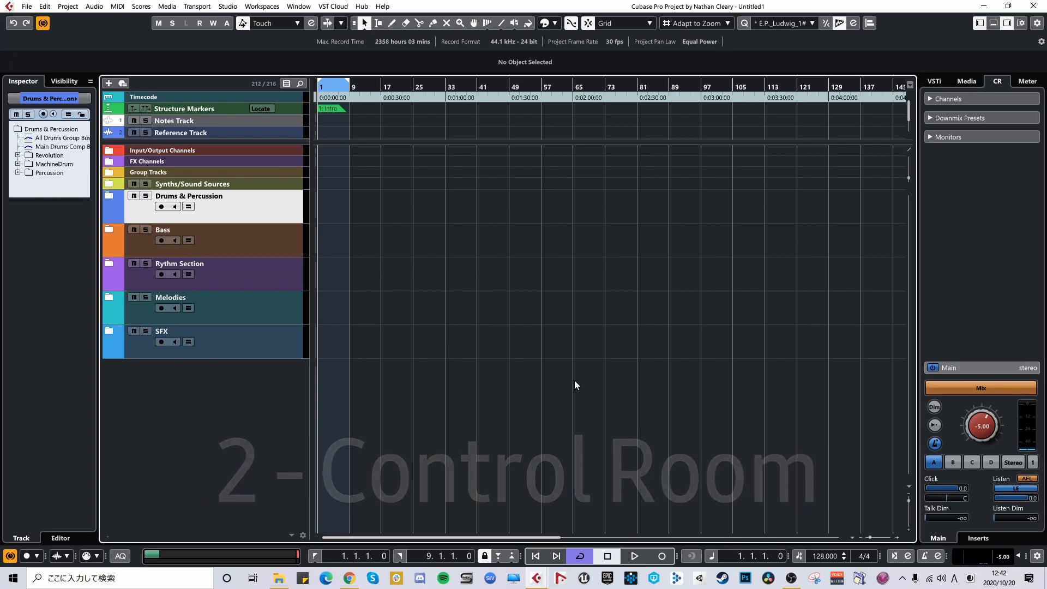
# Step: Toggle the project window's side zones so the Inspector is hidden and the Control Room zone is shown
pyautogui.hotkey('ctrl', 'alt', 'r')
pyautogui.hotkey('ctrl', 'alt', 'r')
pyautogui.hotkey('ctrl', 'alt', 'r')
pyautogui.hotkey('ctrl', 'alt', 'r')
pyautogui.hotkey('ctrl', 'alt', 'r')
pyautogui.hotkey('ctrl', 'alt', 'l')
pyautogui.hotkey('ctrl', 'alt', 'l')
pyautogui.hotkey('ctrl', 'alt', 'l')
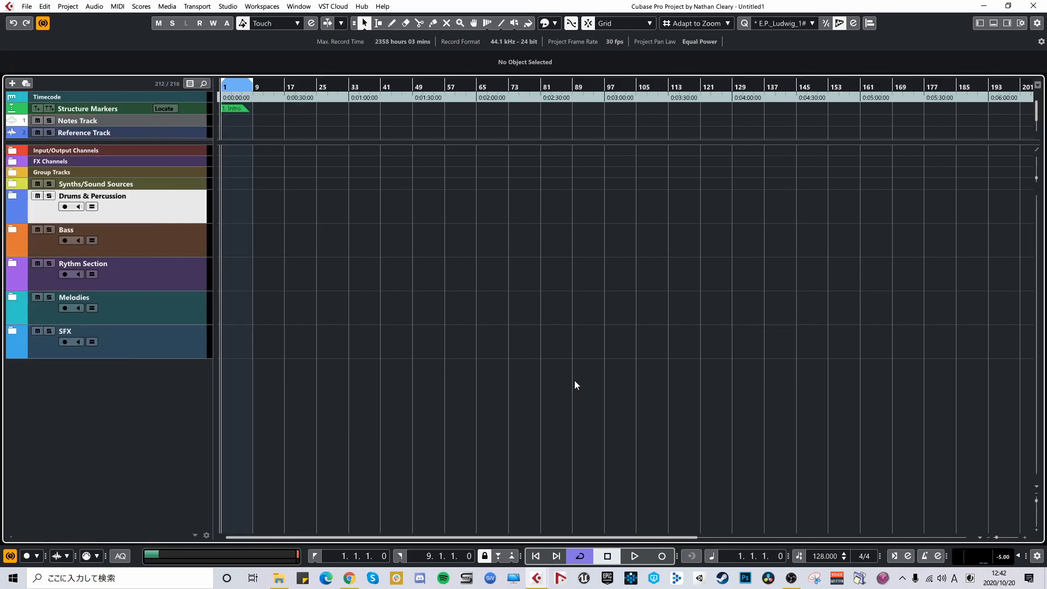
pyautogui.hotkey('ctrl', 'alt', 'r')
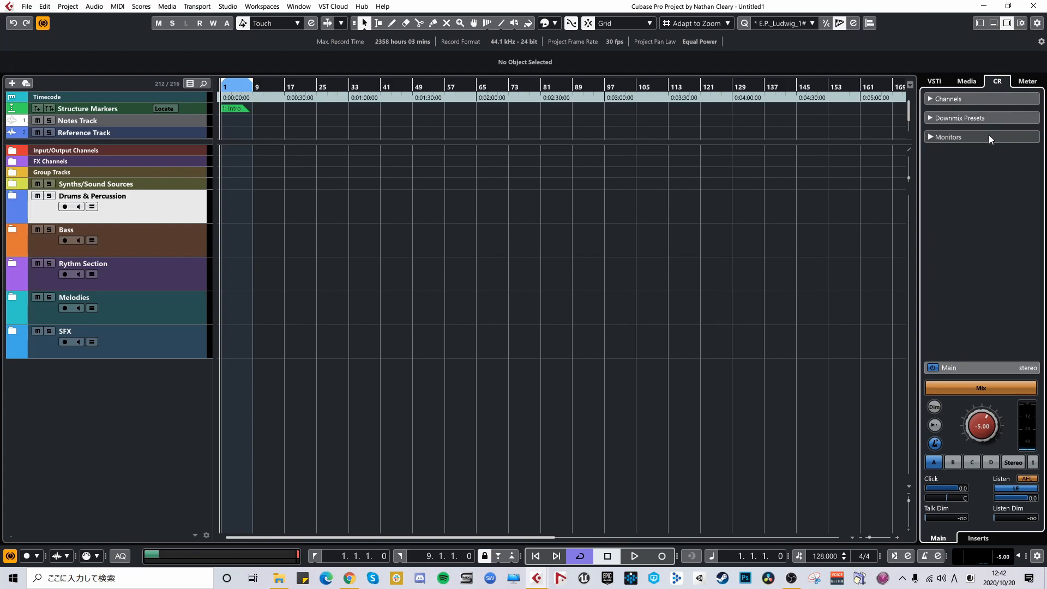
# Step: Open the MixConsole, insert Sonarworks_Reference4_x64 in the Master Bus's fifth insert slot, and close the plug-in window
pyautogui.click(744, 237)
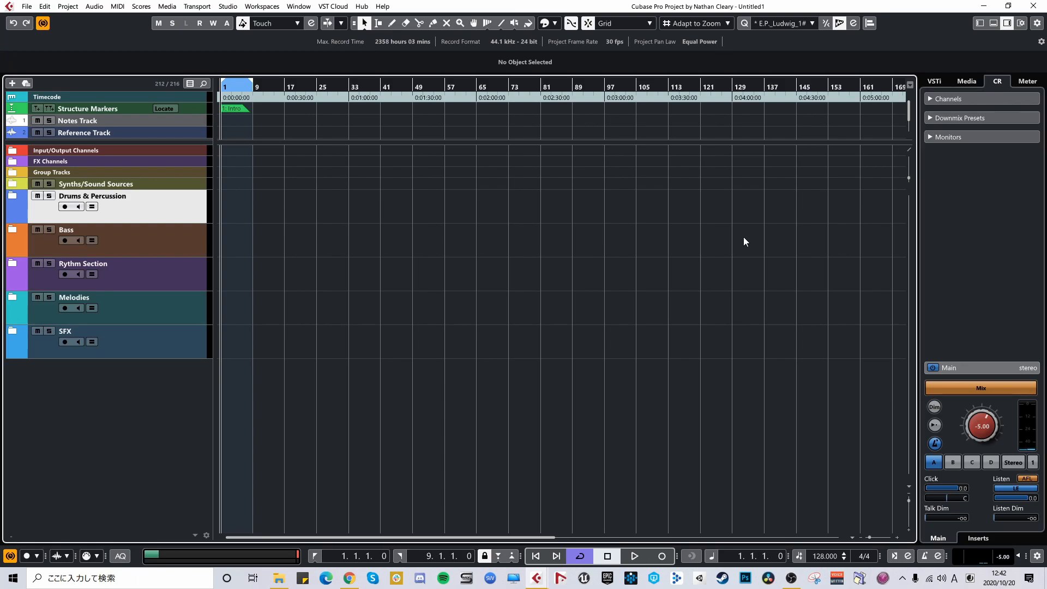
pyautogui.press('F3')
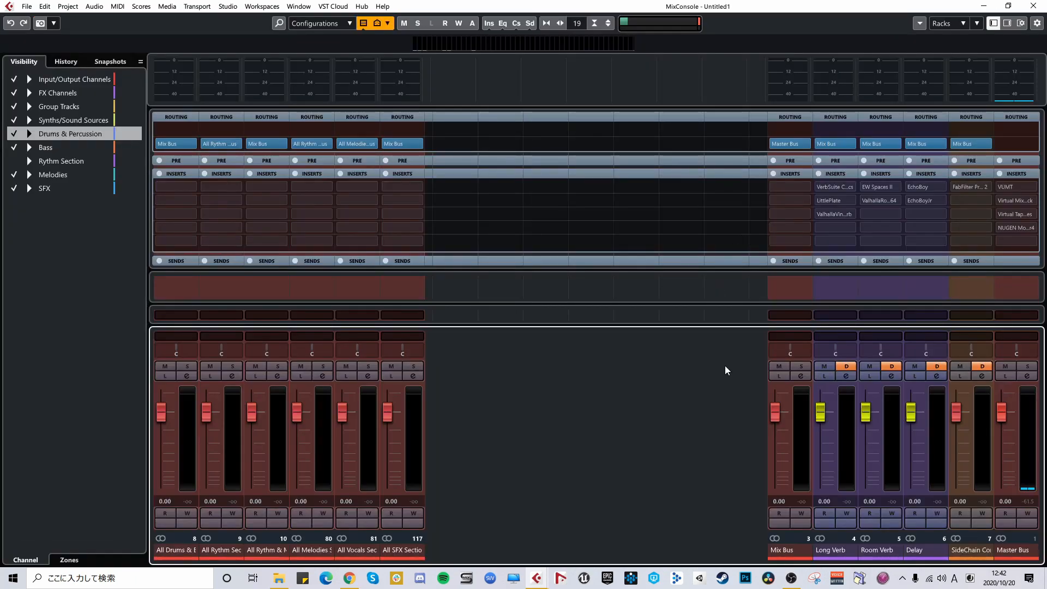
pyautogui.click(1013, 550)
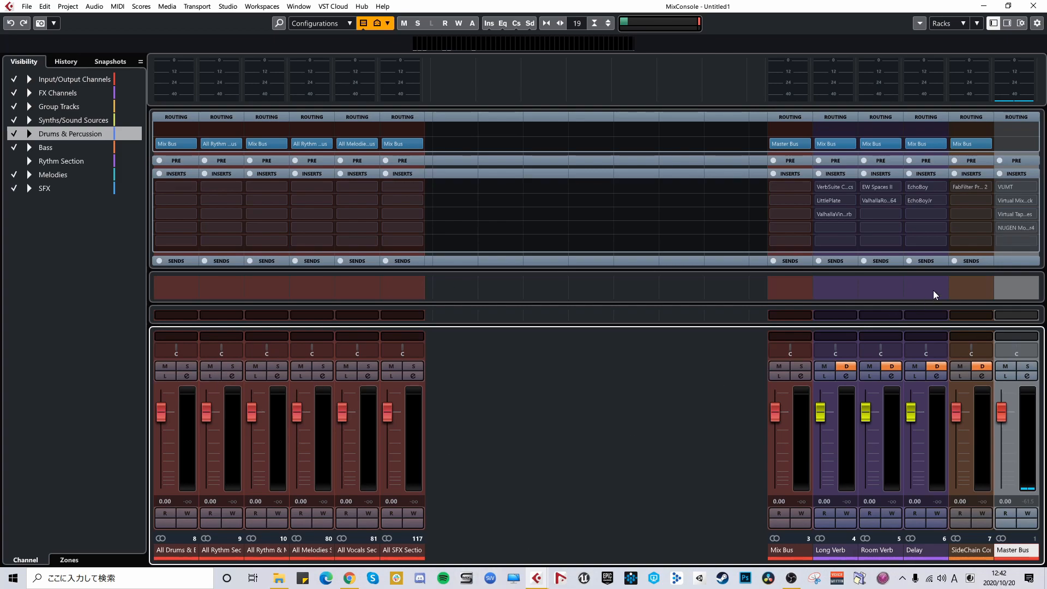
pyautogui.click(1025, 243)
pyautogui.write('sonar')
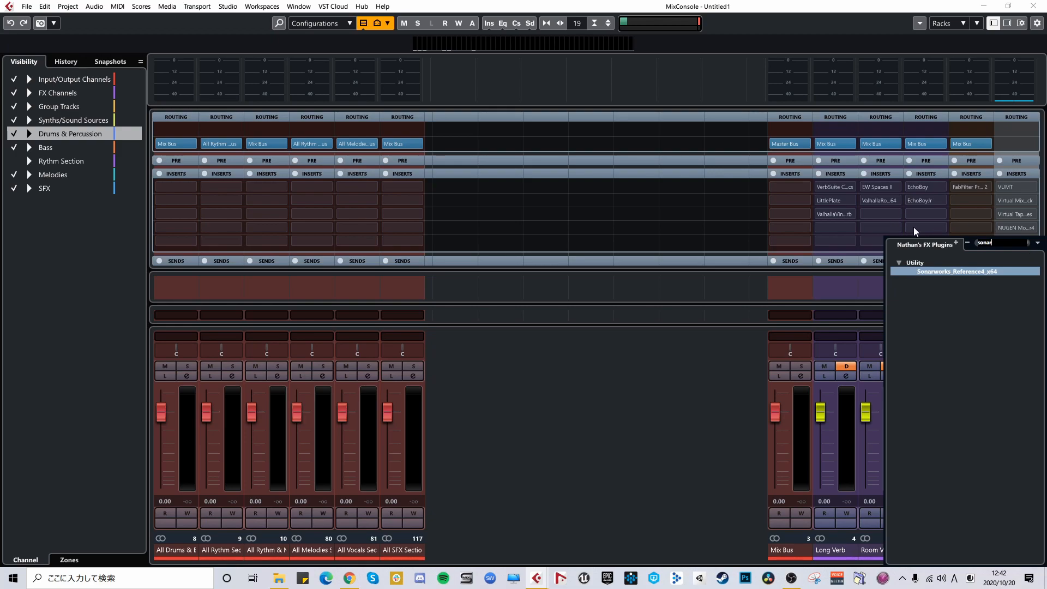
pyautogui.click(947, 269)
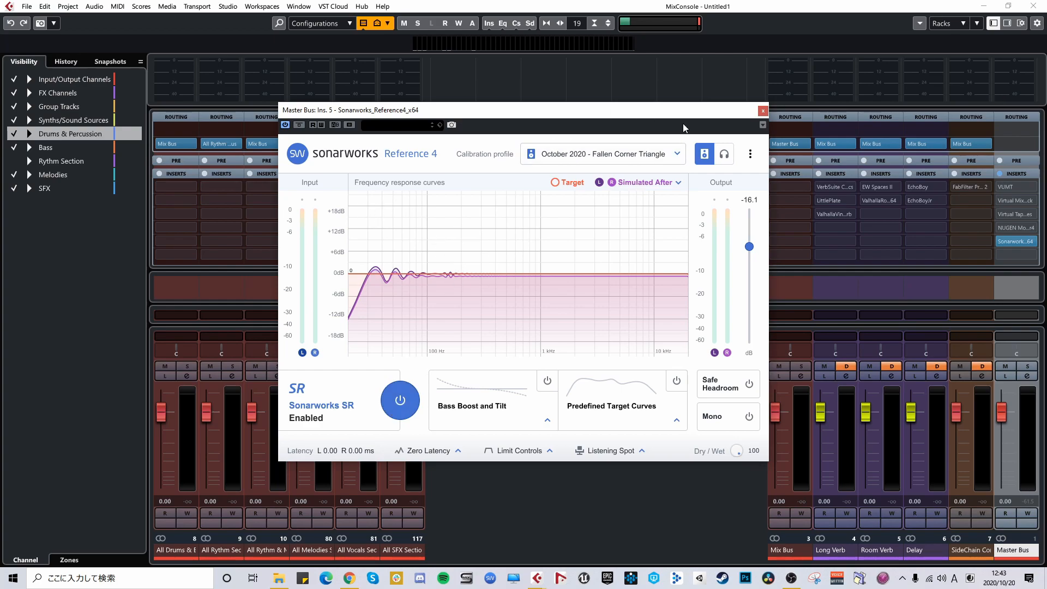
pyautogui.click(762, 112)
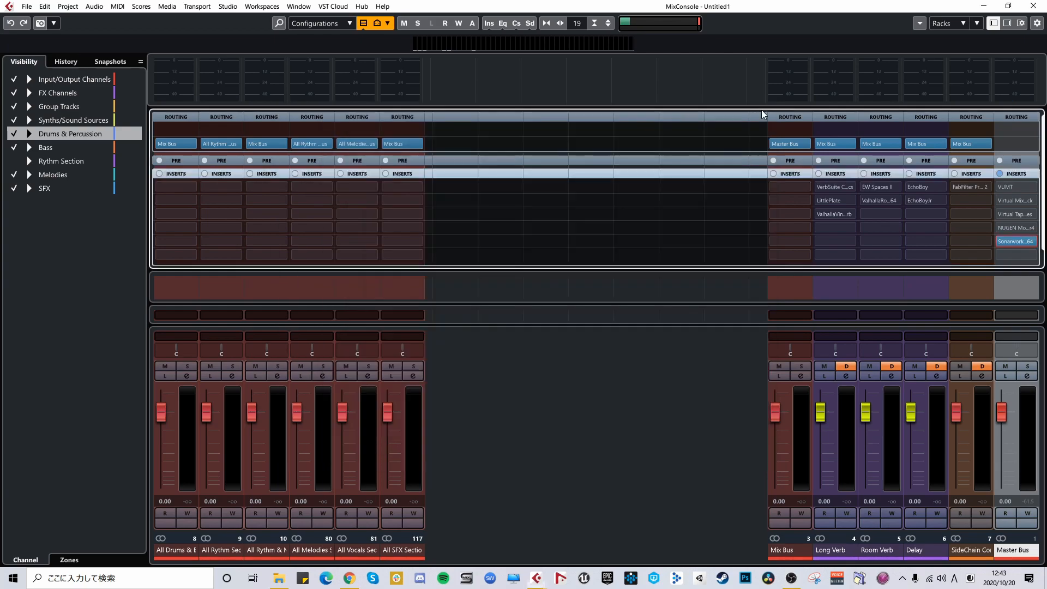
# Step: Deactivate and remove the Sonarworks_Reference4_x64 insert on the Master Bus, and return to the project window
pyautogui.click(1001, 241)
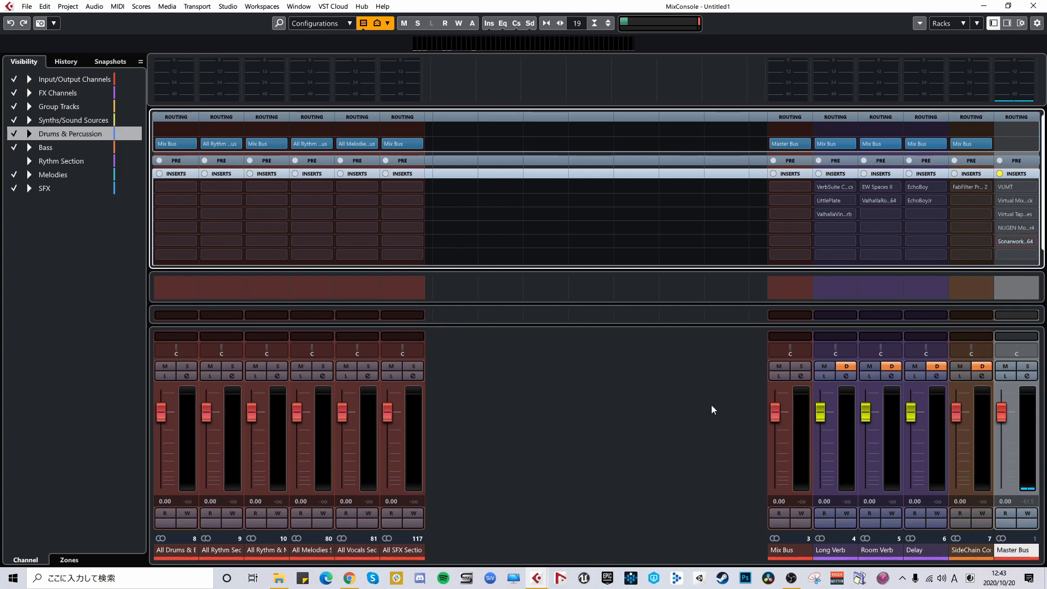
pyautogui.click(1027, 241)
pyautogui.click(927, 262)
pyautogui.press('F3')
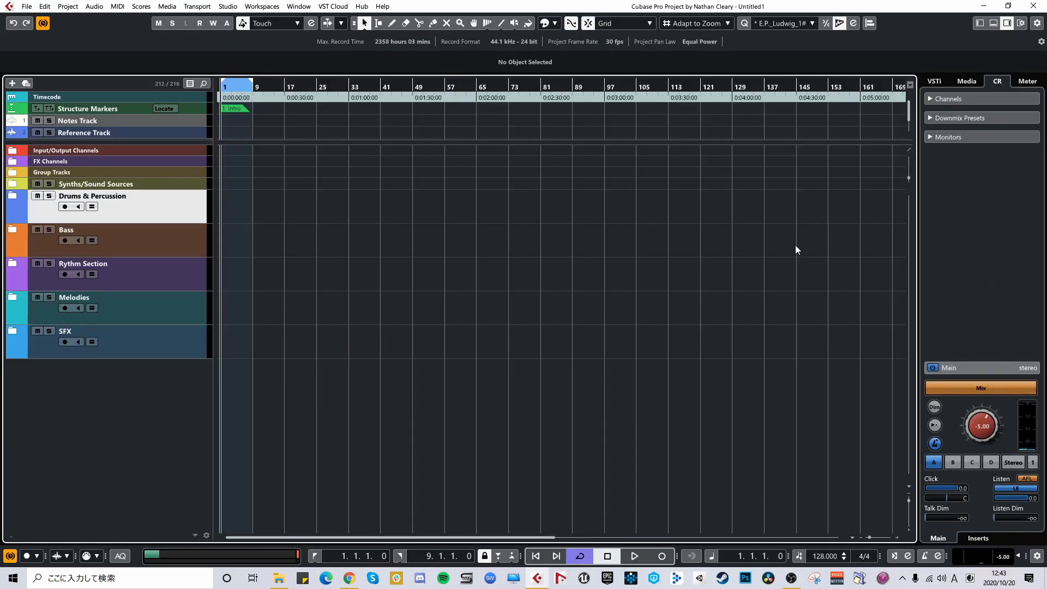
# Step: Expand the Control Room's monitor list and switch monitoring to the Avantone Mixcube
pyautogui.click(971, 139)
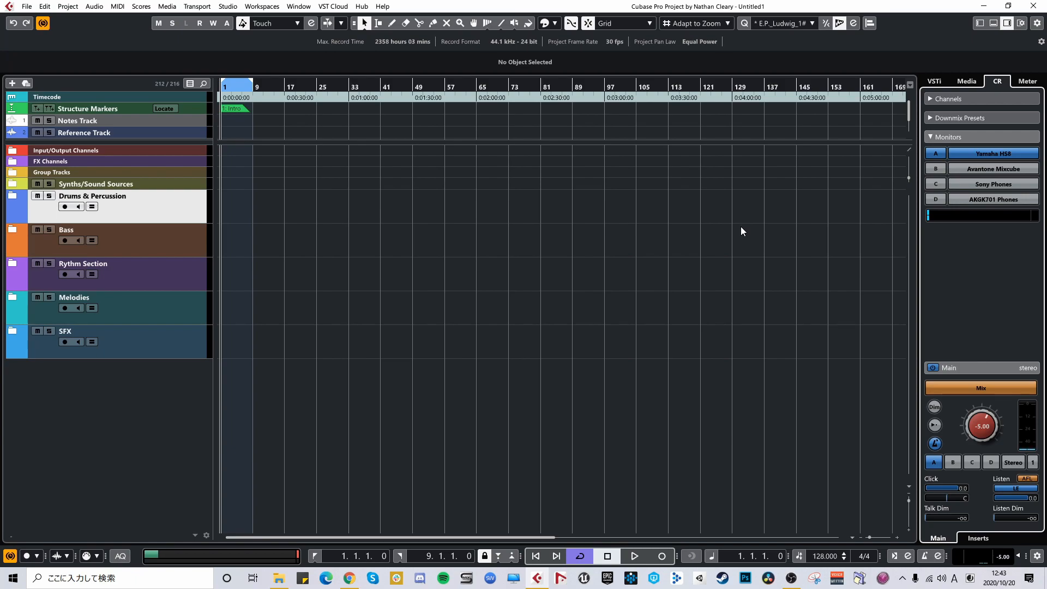
pyautogui.press('alt')
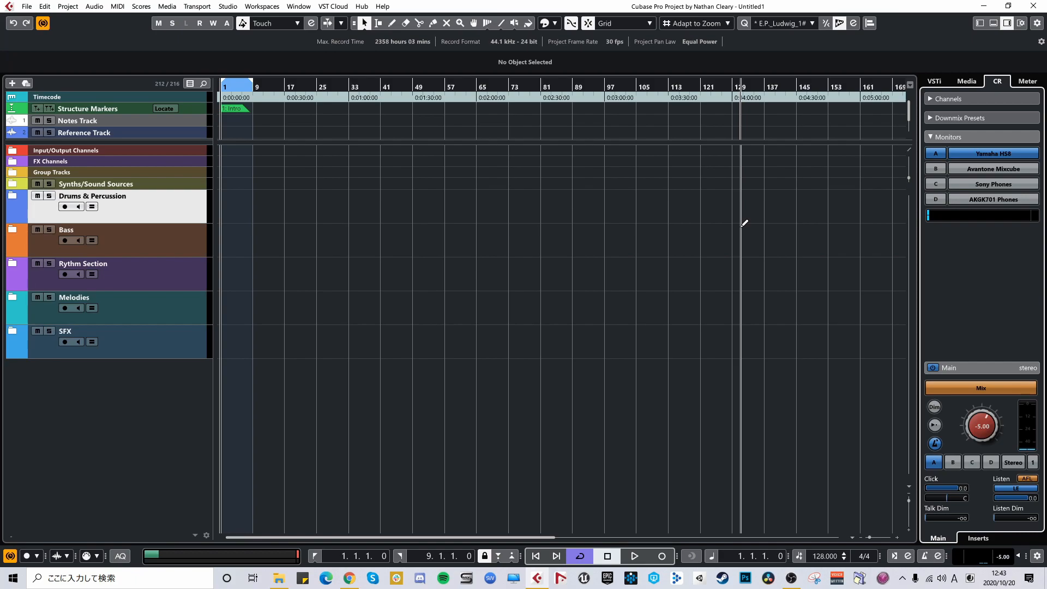
pyautogui.hotkey('alt', '2')
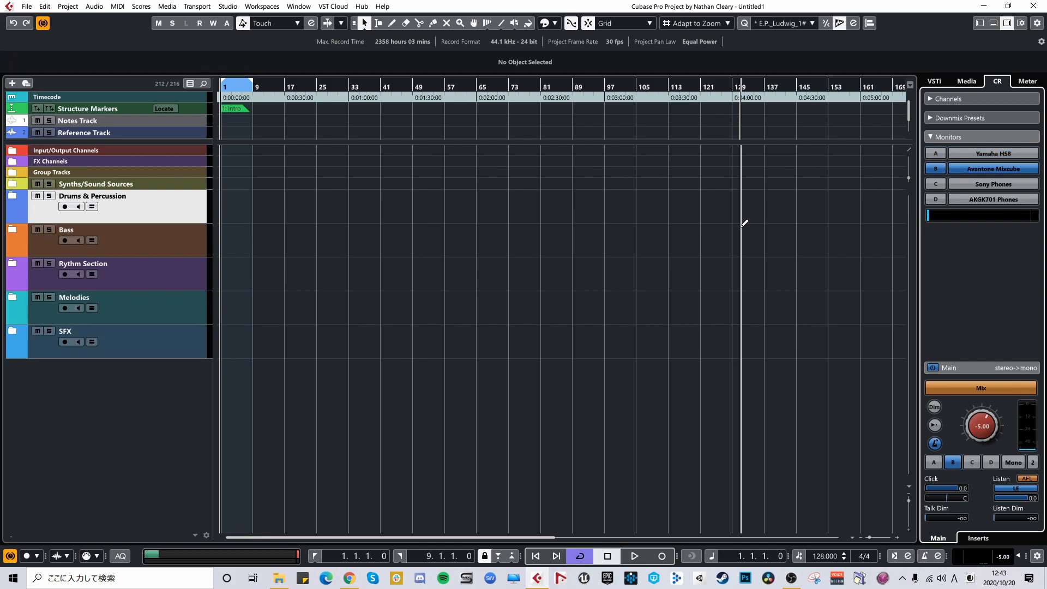
# Step: Alternate monitoring between the Yamaha HS8, Avantone Mixcube, Sony Phones and AKGK701 Phones, finishing on the Yamaha HS8
pyautogui.hotkey('alt', '3')
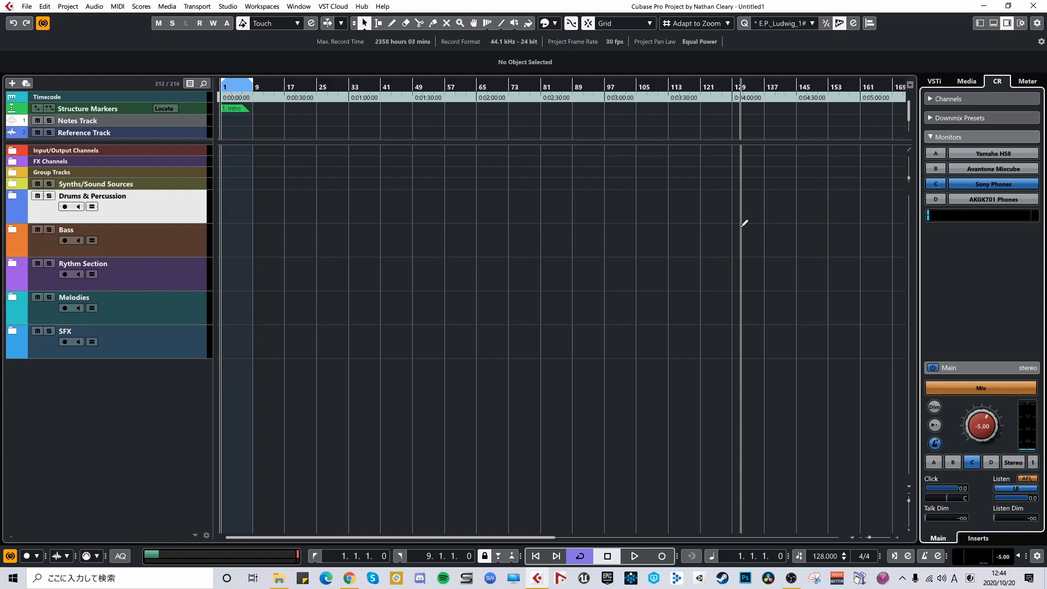
pyautogui.hotkey('alt', '1')
pyautogui.hotkey('alt', '2')
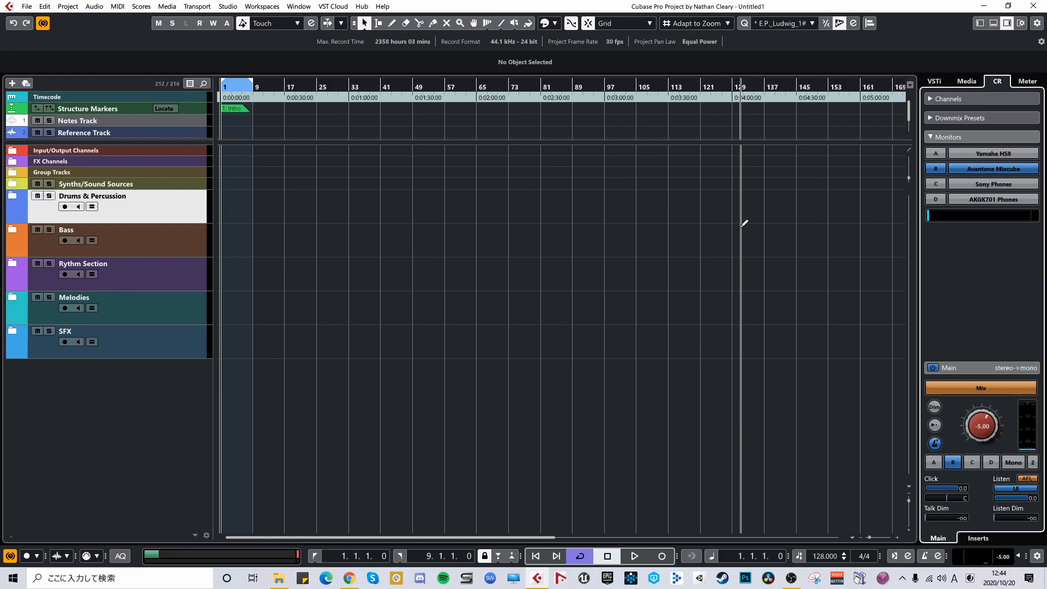
pyautogui.hotkey('alt', '3')
pyautogui.hotkey('alt', '4')
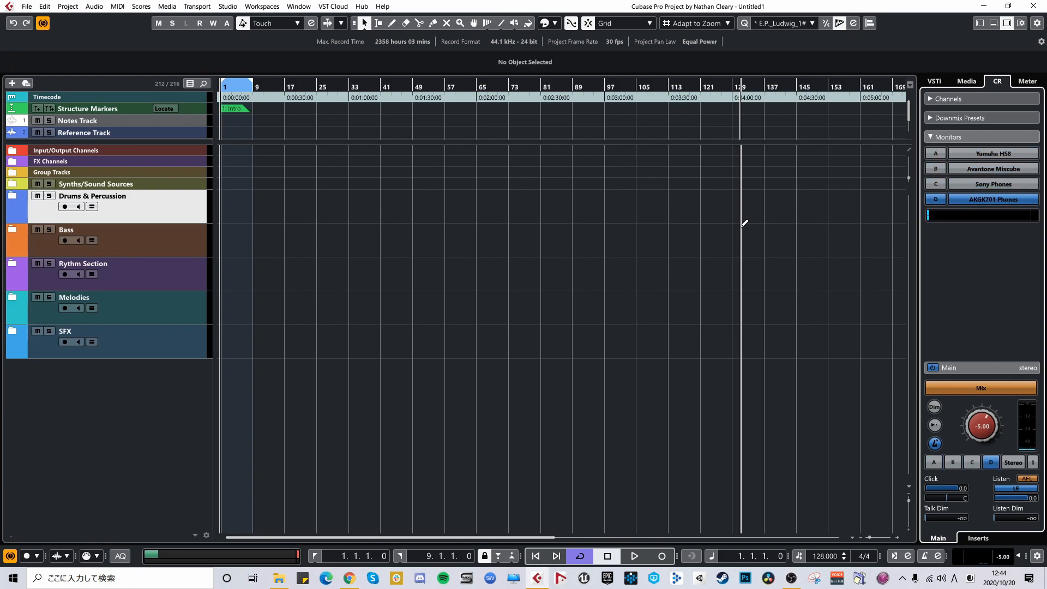
pyautogui.hotkey('alt', '1')
pyautogui.hotkey('alt', '4')
pyautogui.hotkey('alt', '1')
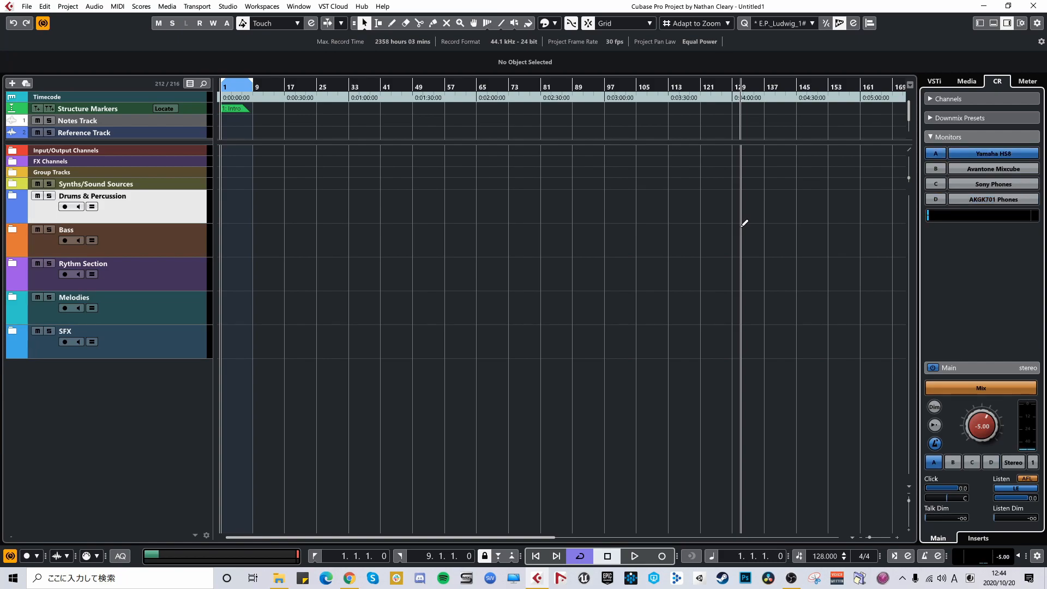
pyautogui.hotkey('alt', '2')
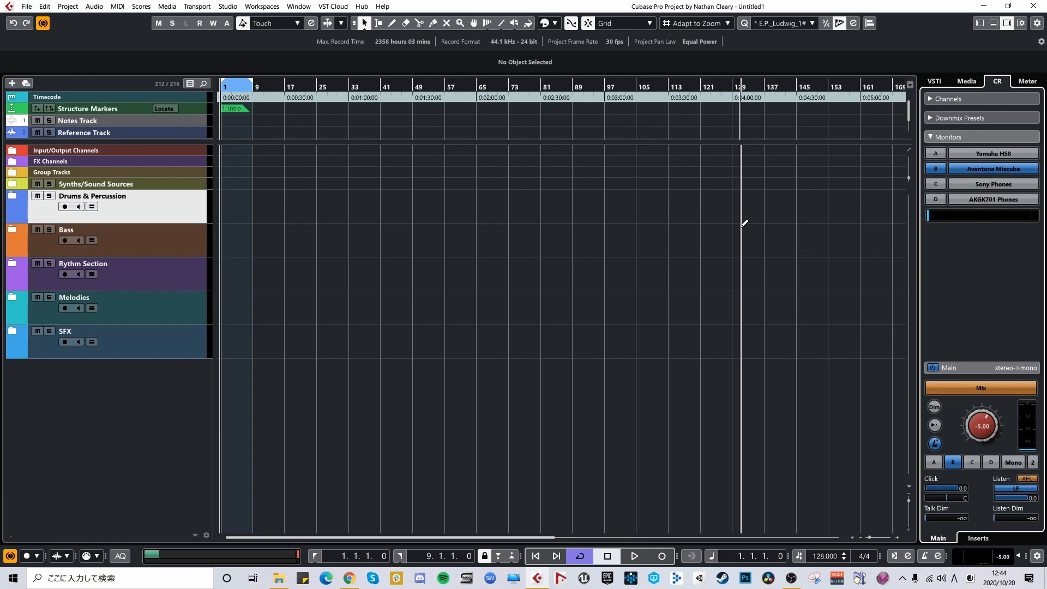
pyautogui.hotkey('alt', '1')
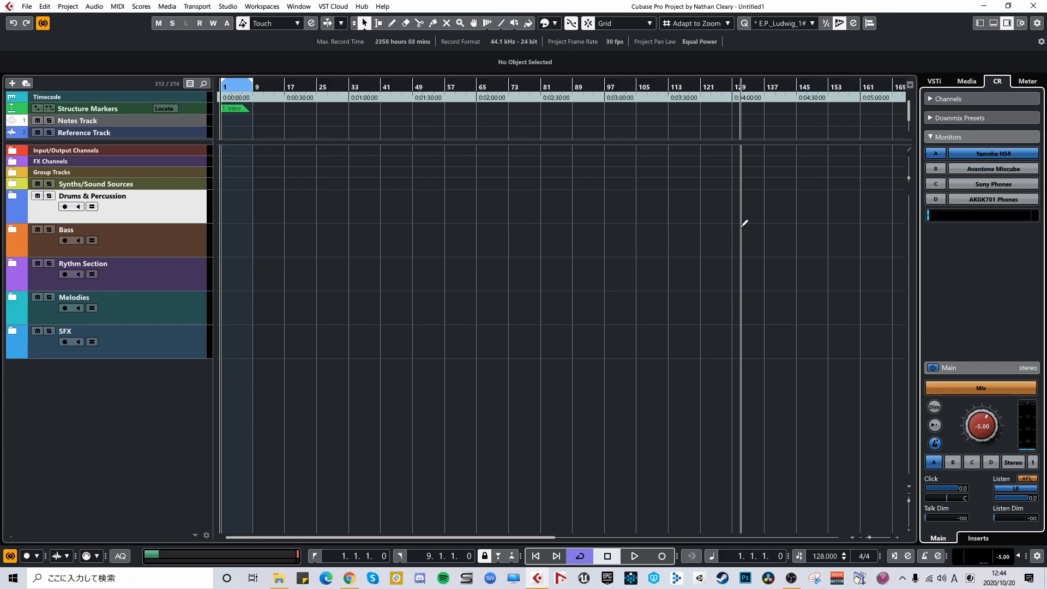
pyautogui.hotkey('alt', '2')
pyautogui.hotkey('alt', '4')
pyautogui.hotkey('alt', '2')
pyautogui.hotkey('alt', '4')
pyautogui.hotkey('alt', '1')
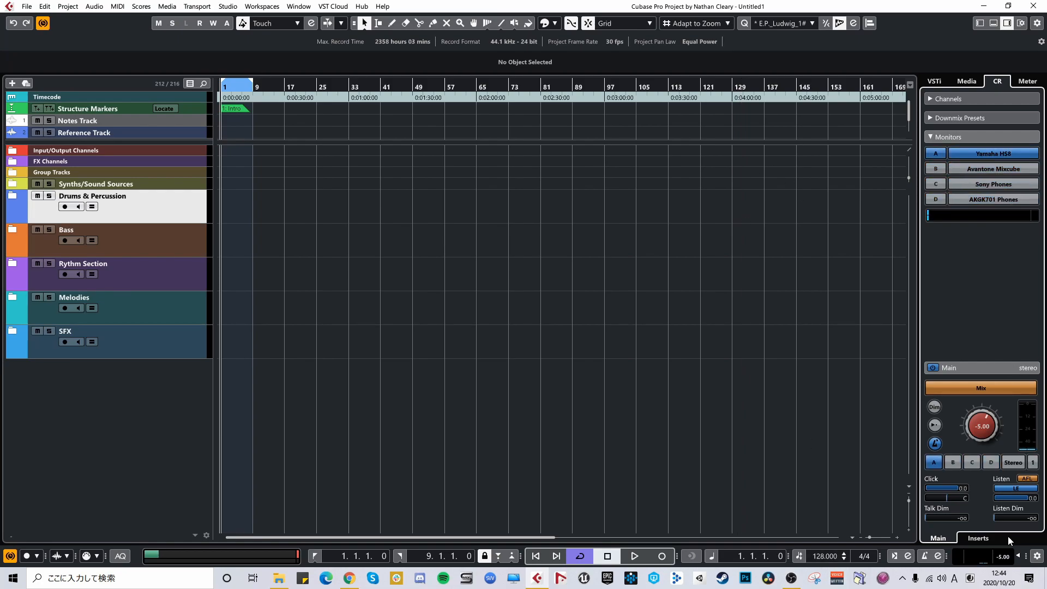
# Step: Examine the insert plug-ins assigned to the Yamaha HS8 monitor and return to the Control Room's main view
pyautogui.click(978, 538)
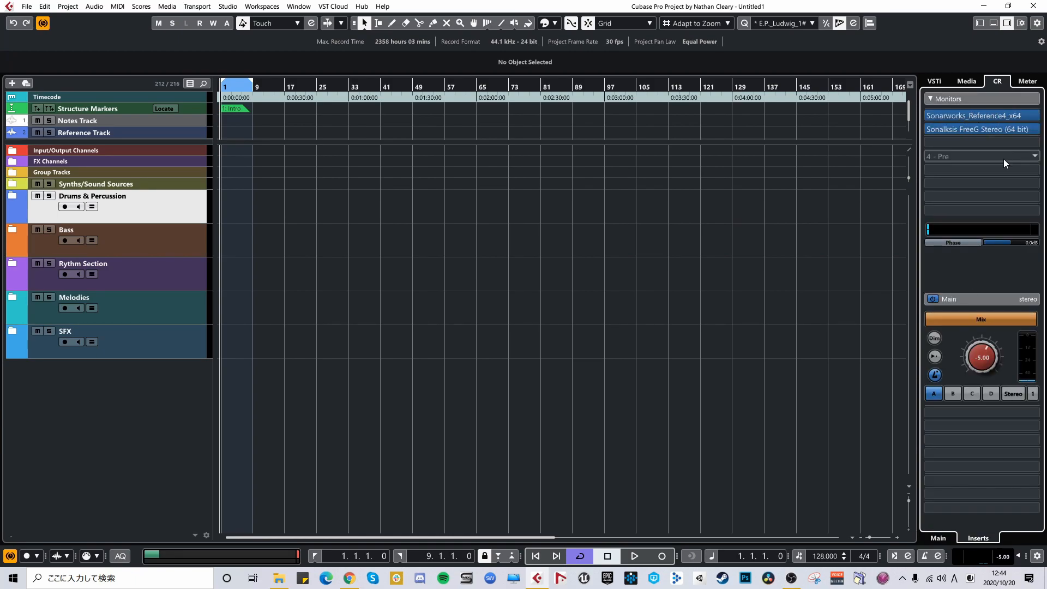
pyautogui.click(936, 539)
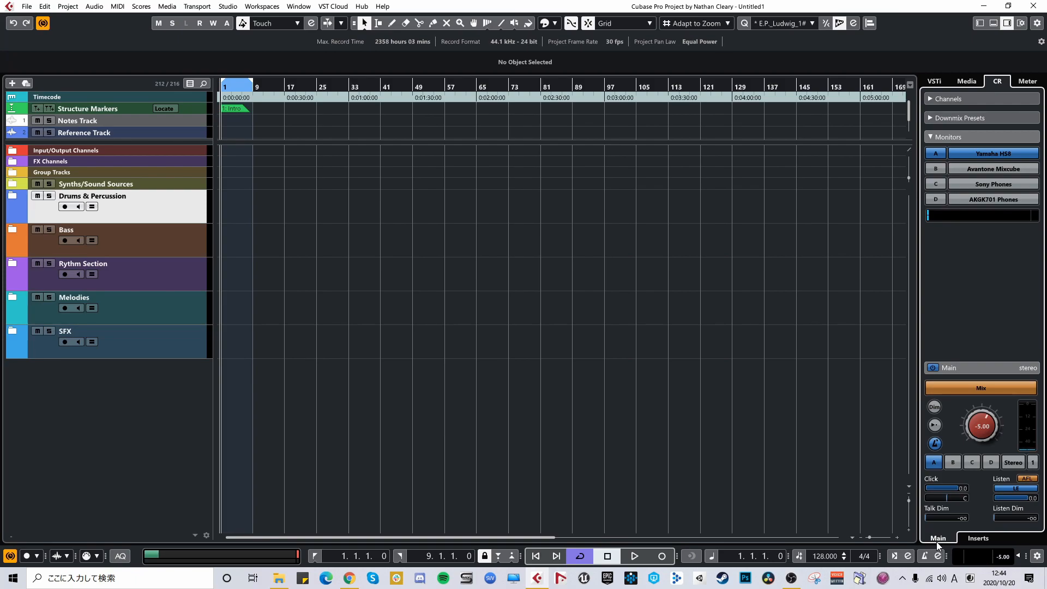
pyautogui.click(977, 539)
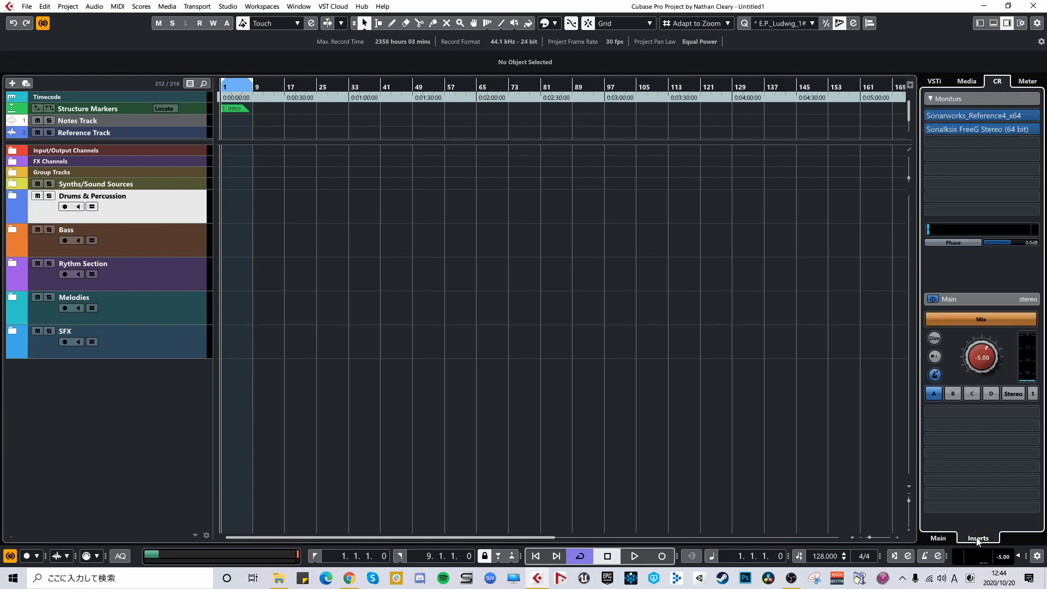
pyautogui.click(977, 132)
pyautogui.click(974, 133)
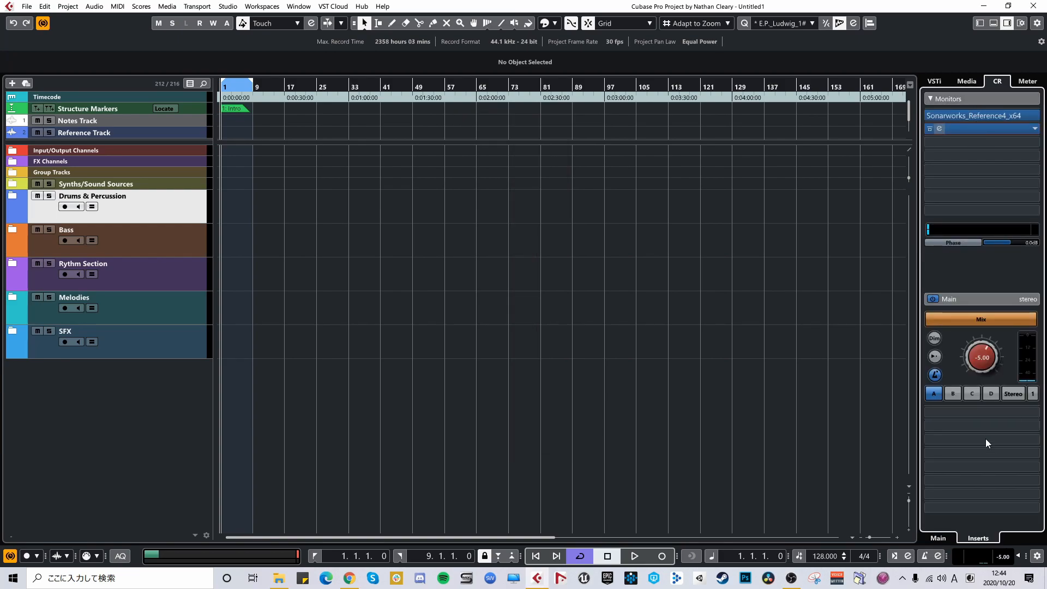
pyautogui.click(951, 540)
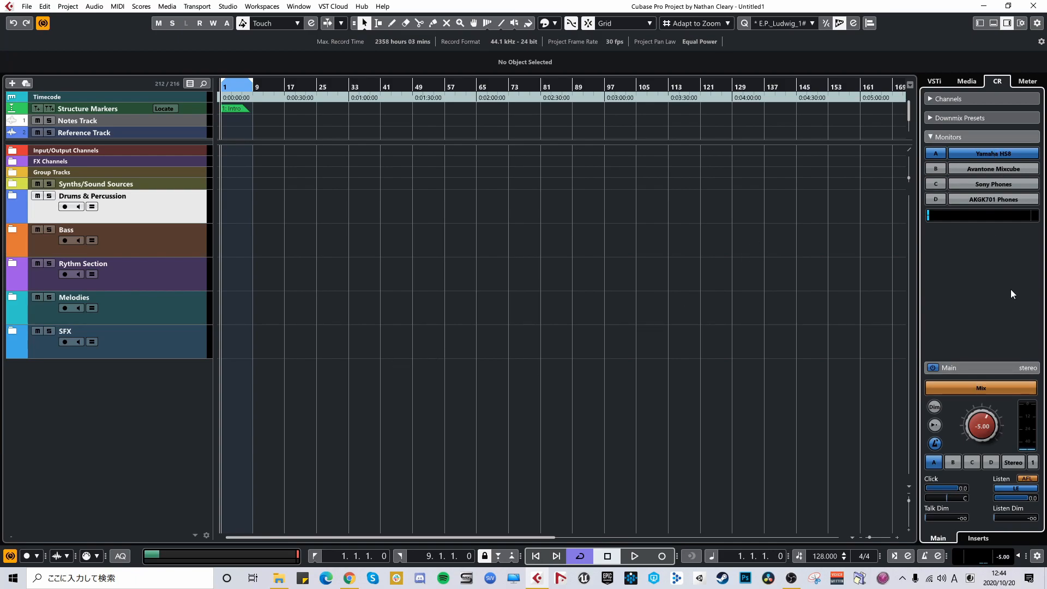
pyautogui.click(989, 538)
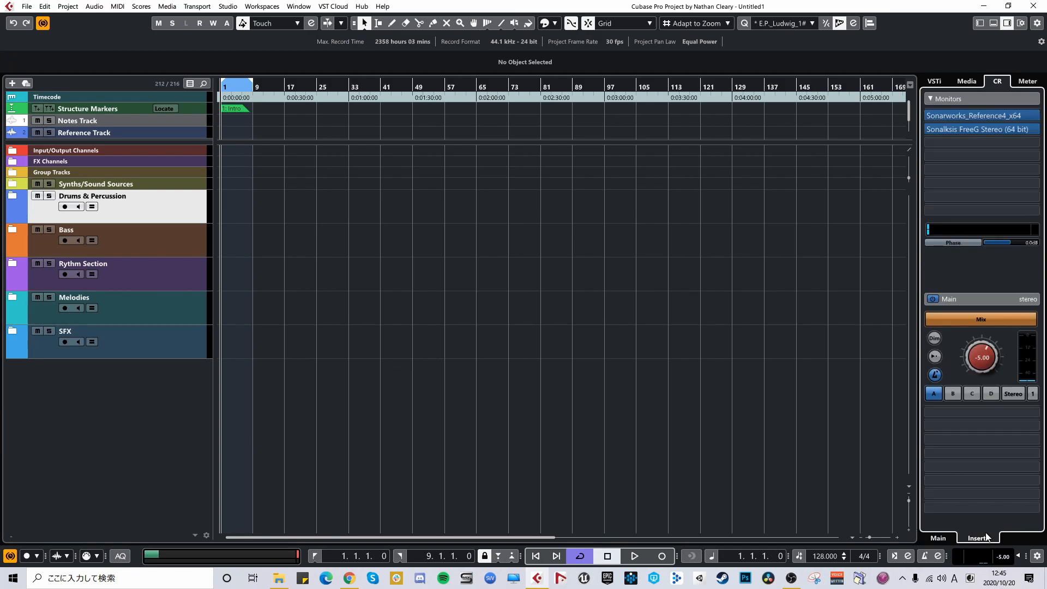
pyautogui.click(937, 538)
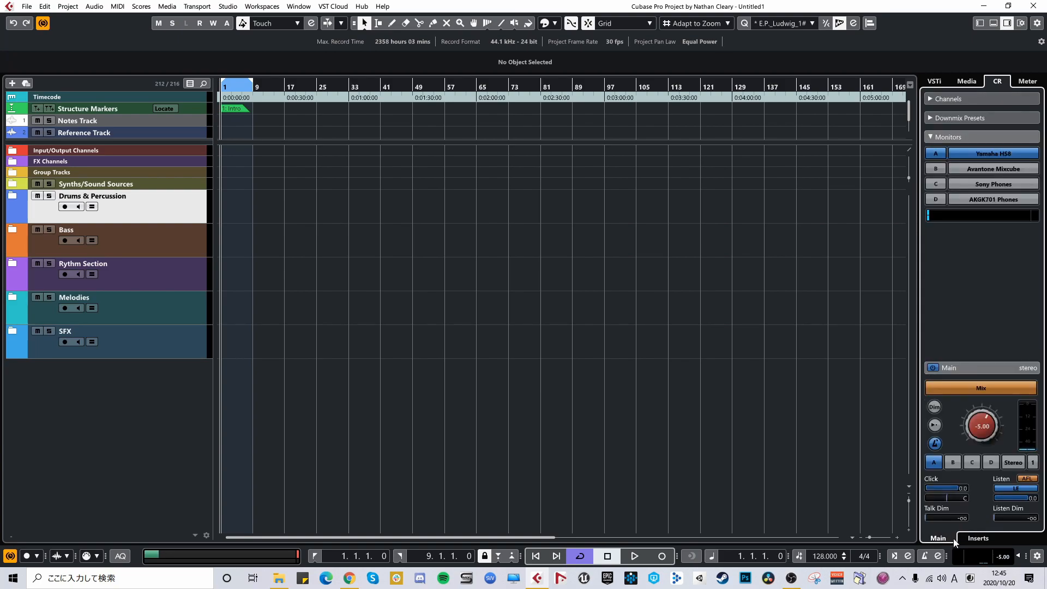
# Step: Open the MixConsole for a brief look and return to the project window
pyautogui.press('F3')
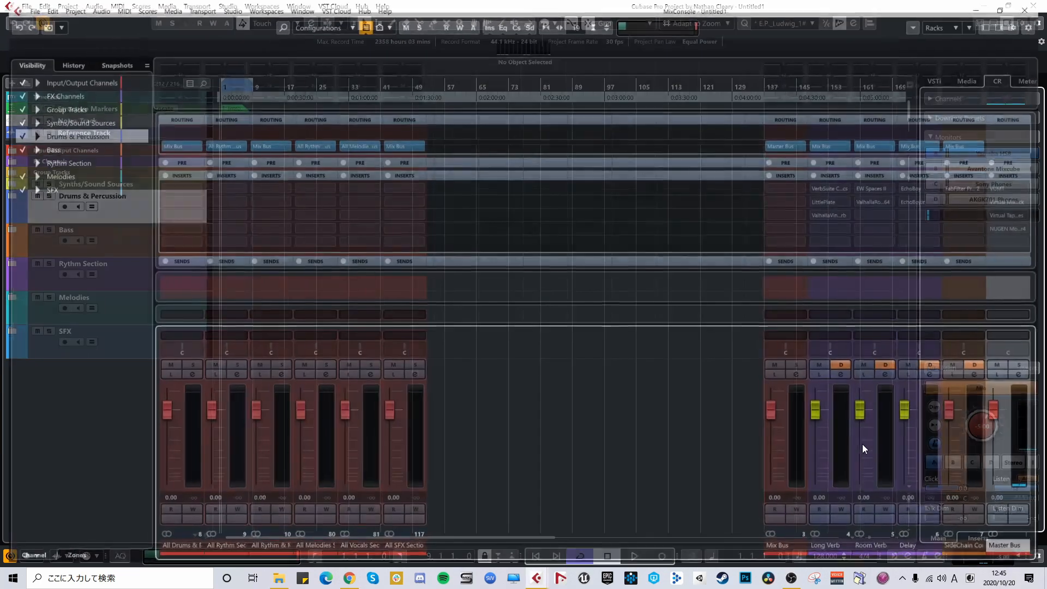
pyautogui.press('F3')
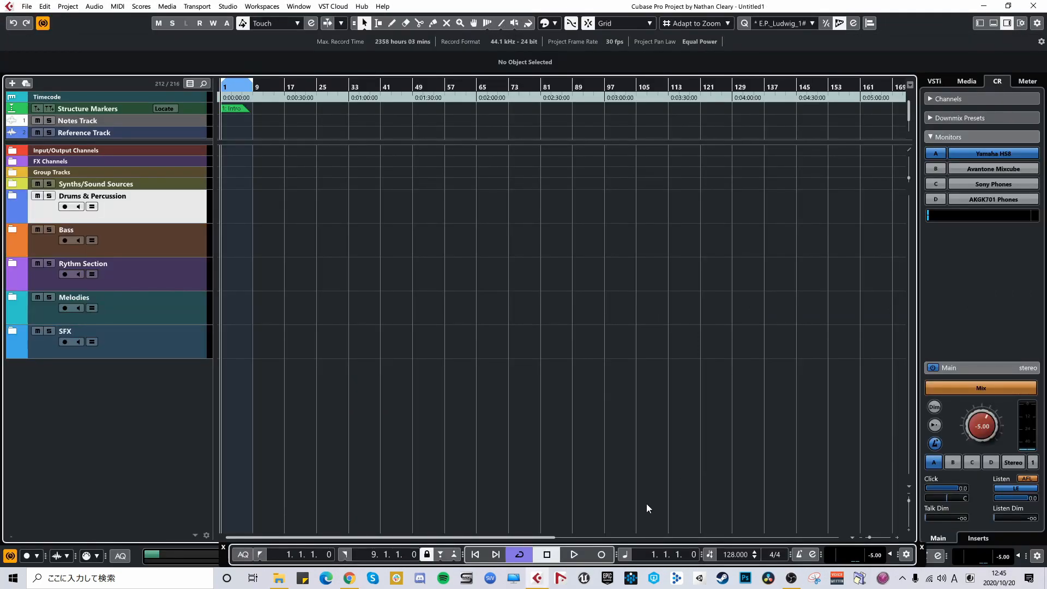
pyautogui.press('F3')
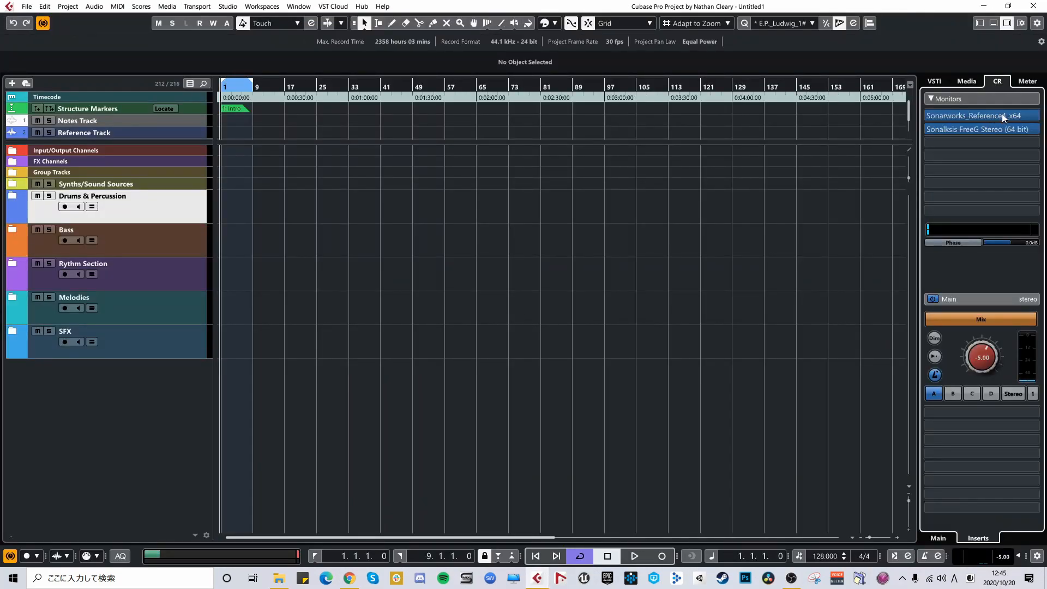
# Step: Open the Sonarworks_Reference4_x64 insert on the Yamaha HS8 monitor, view its calibration settings, and close the plug-in window
pyautogui.click(938, 538)
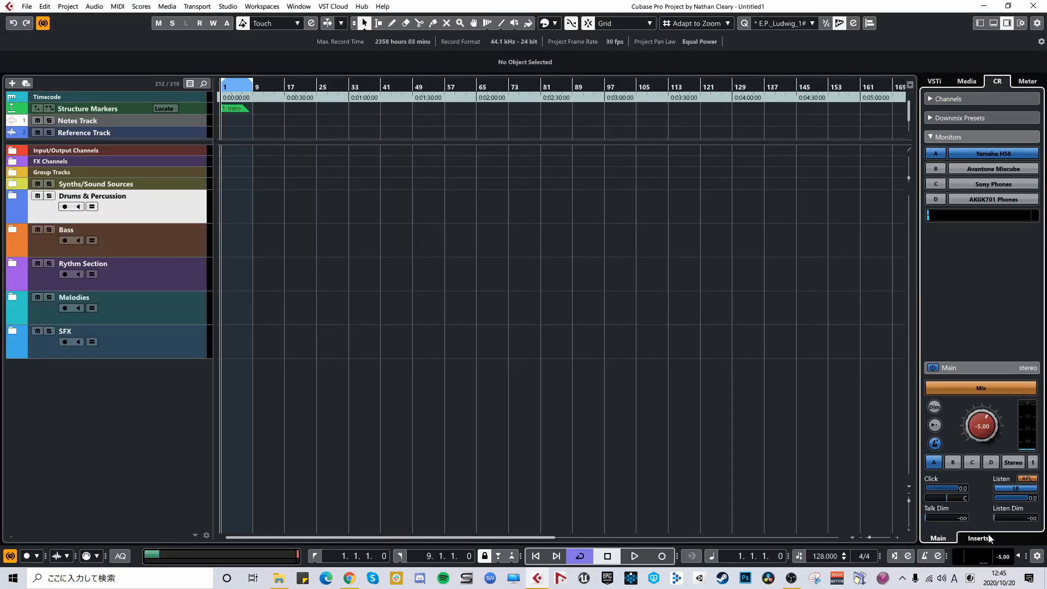
pyautogui.click(988, 537)
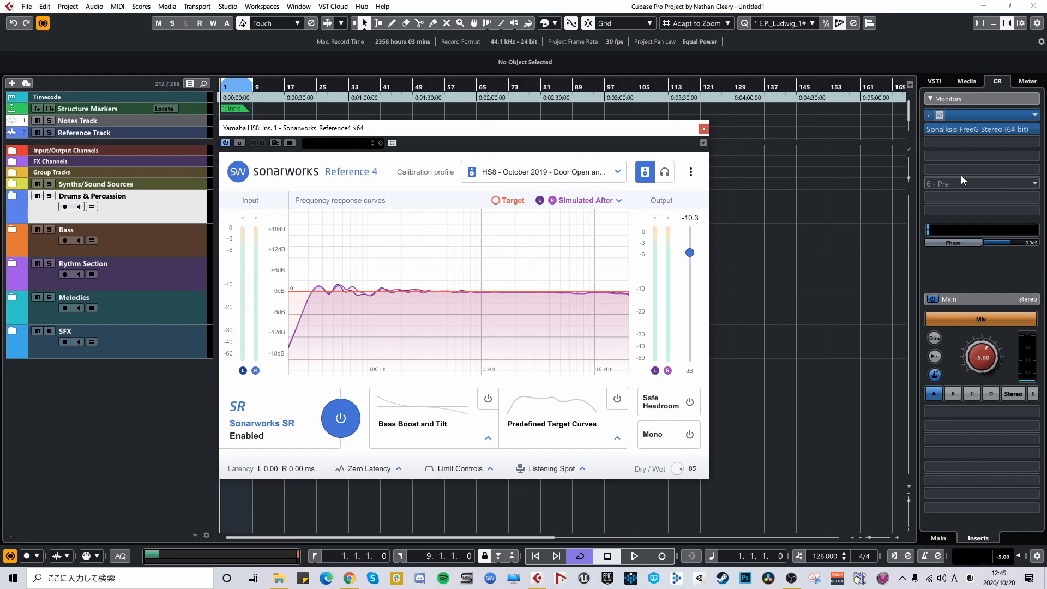
pyautogui.click(703, 130)
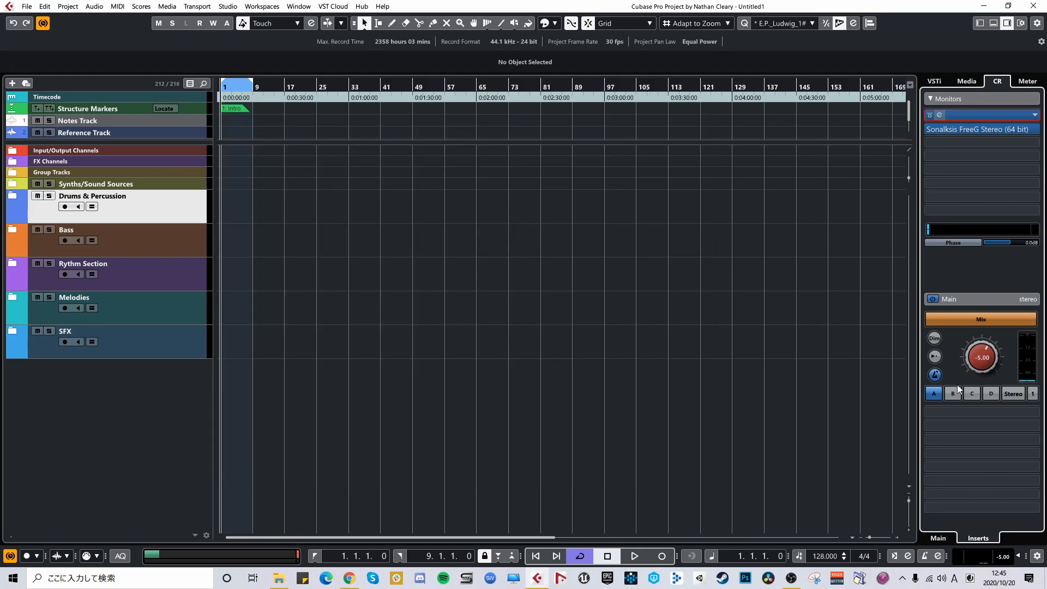
# Step: Switch monitoring to the Avantone Mixcube and review which inserts that monitor uses
pyautogui.press('b')
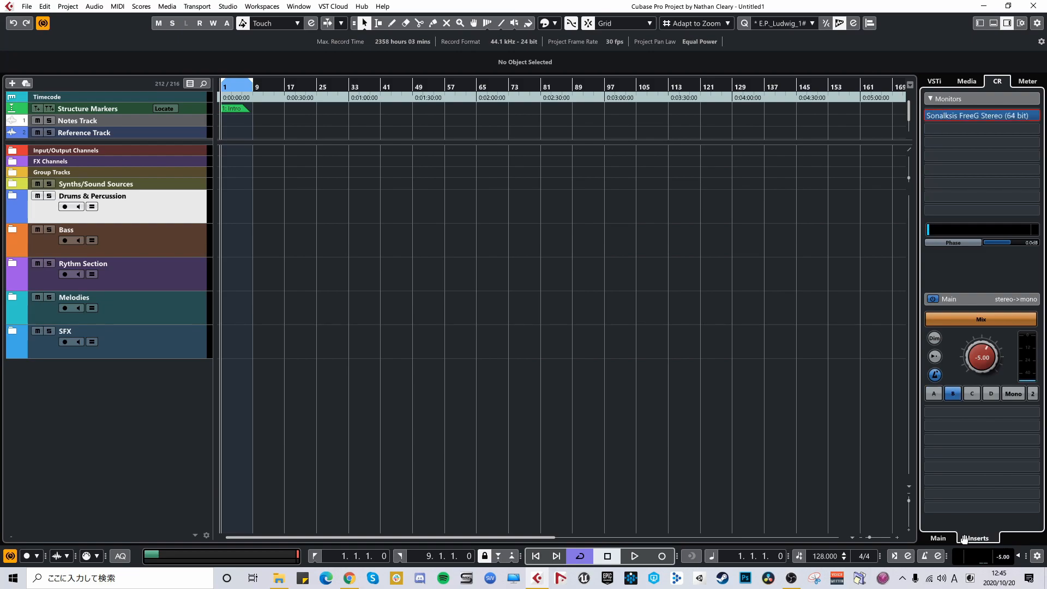
pyautogui.click(936, 538)
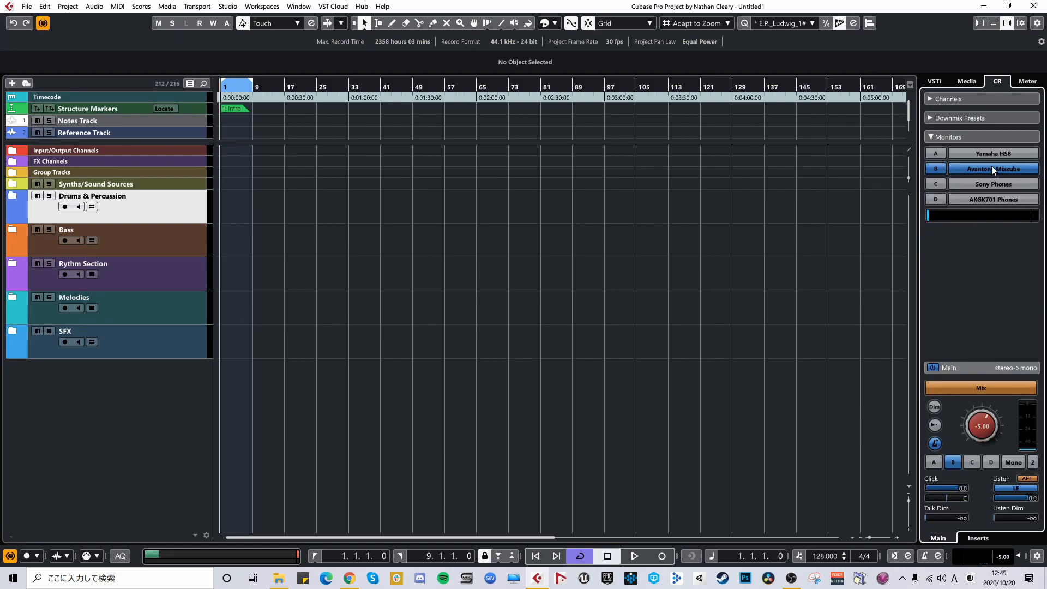
pyautogui.click(978, 538)
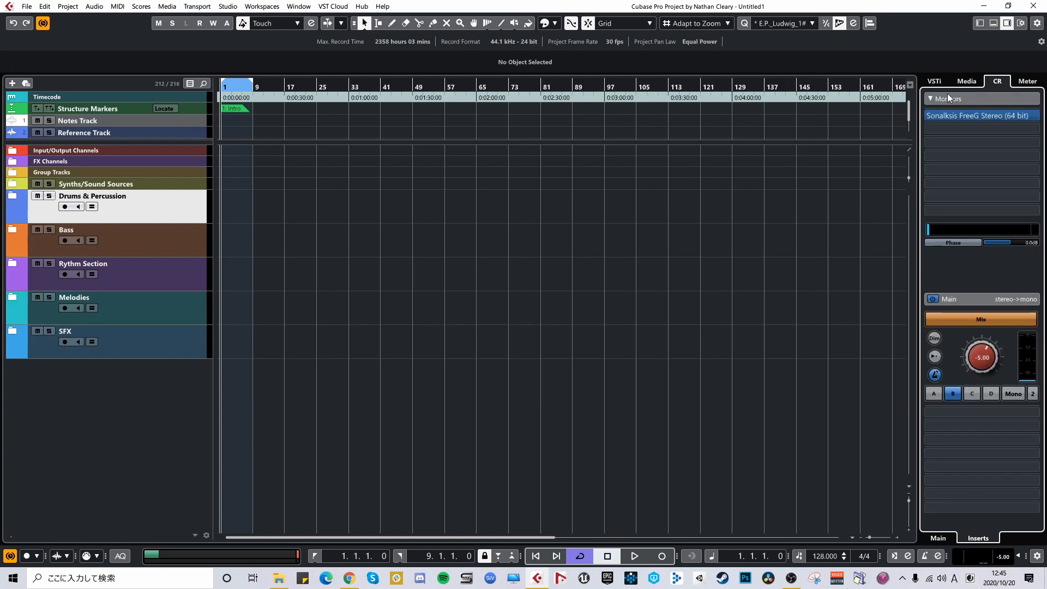
# Step: View the Sony Phones monitor's Sonarworks_Reference4_x64 insert, switch monitoring to the AKGK701 Phones, and close the plug-in window
pyautogui.press('c')
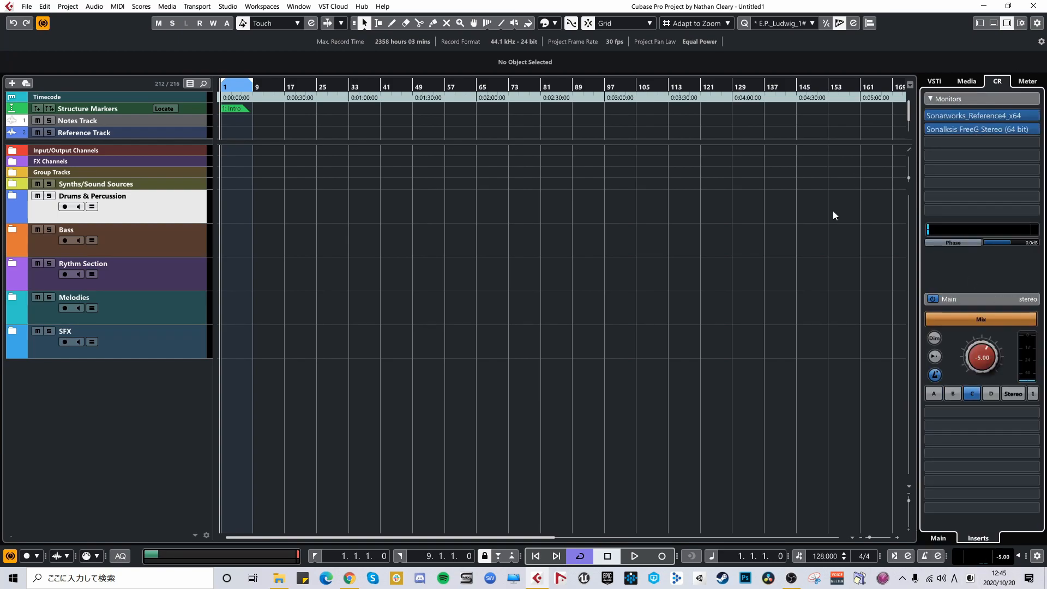
pyautogui.click(1008, 113)
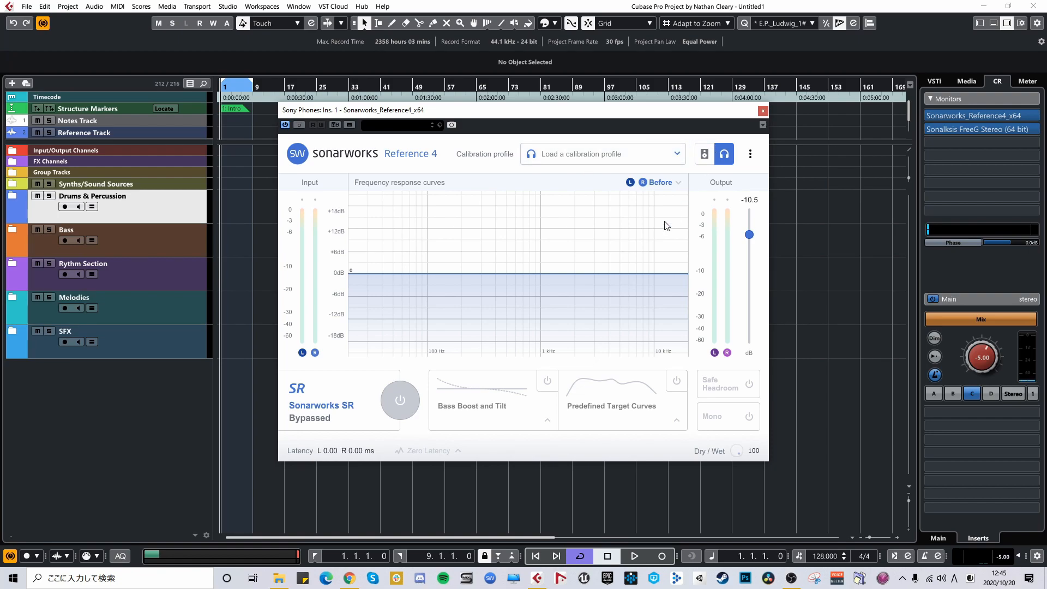
pyautogui.press('d')
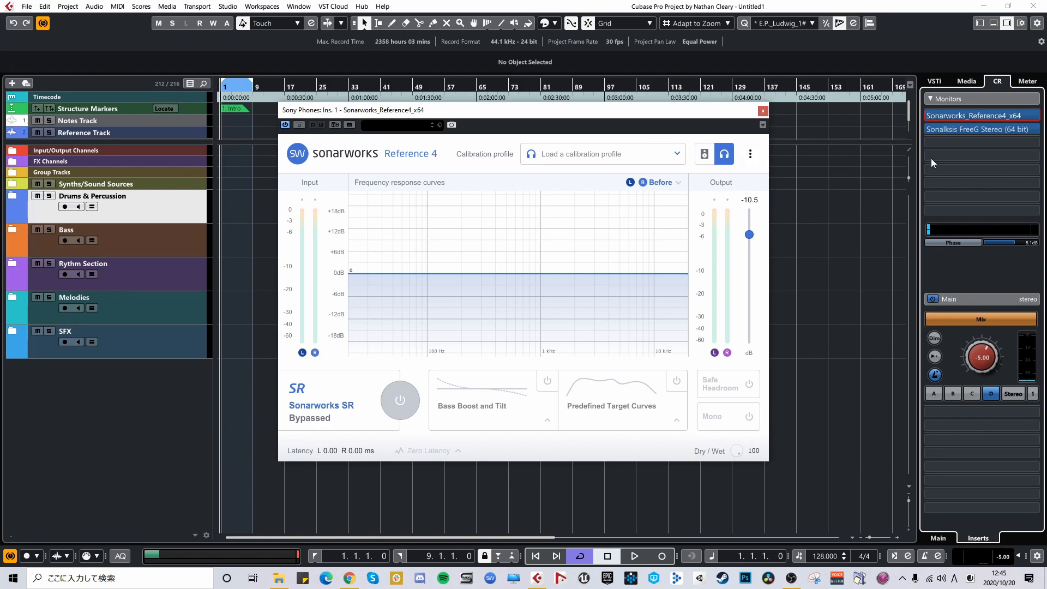
pyautogui.click(943, 538)
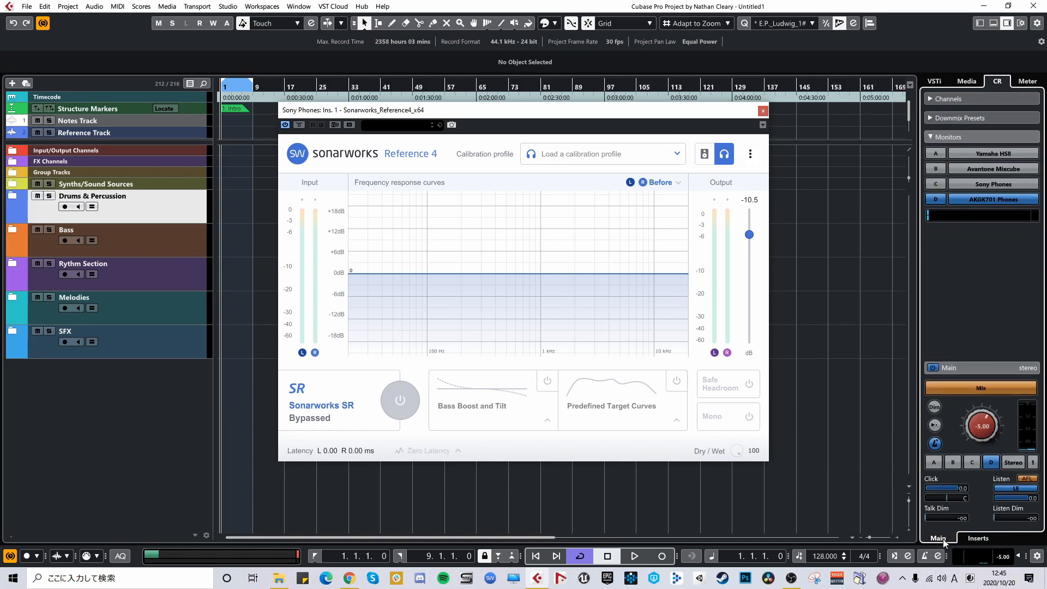
pyautogui.click(764, 112)
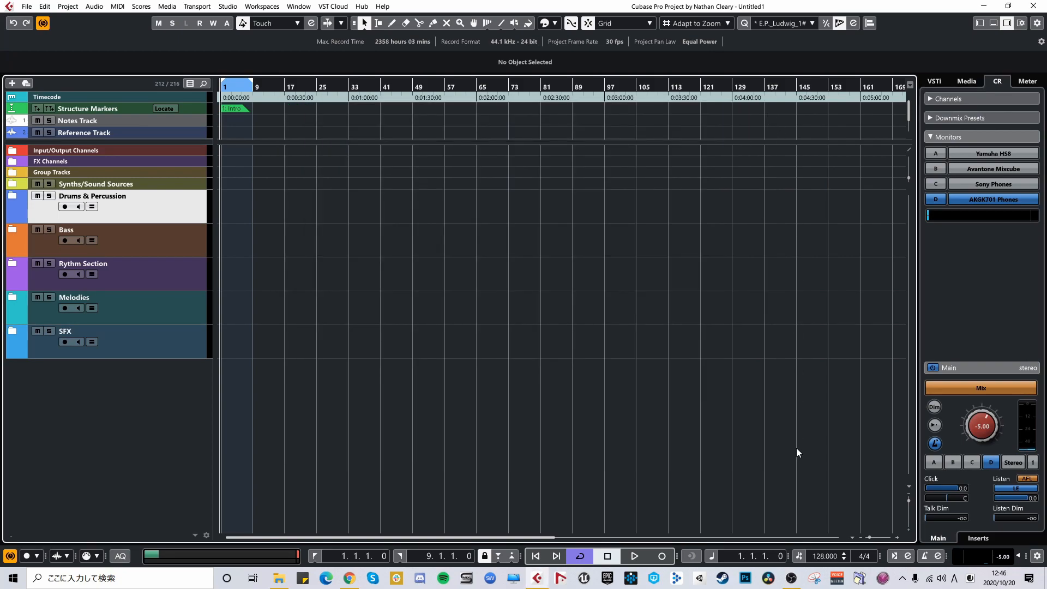
# Step: Switch monitoring to the Sony Phones and back to the Yamaha HS8
pyautogui.hotkey('alt', '1')
pyautogui.hotkey('alt', '3')
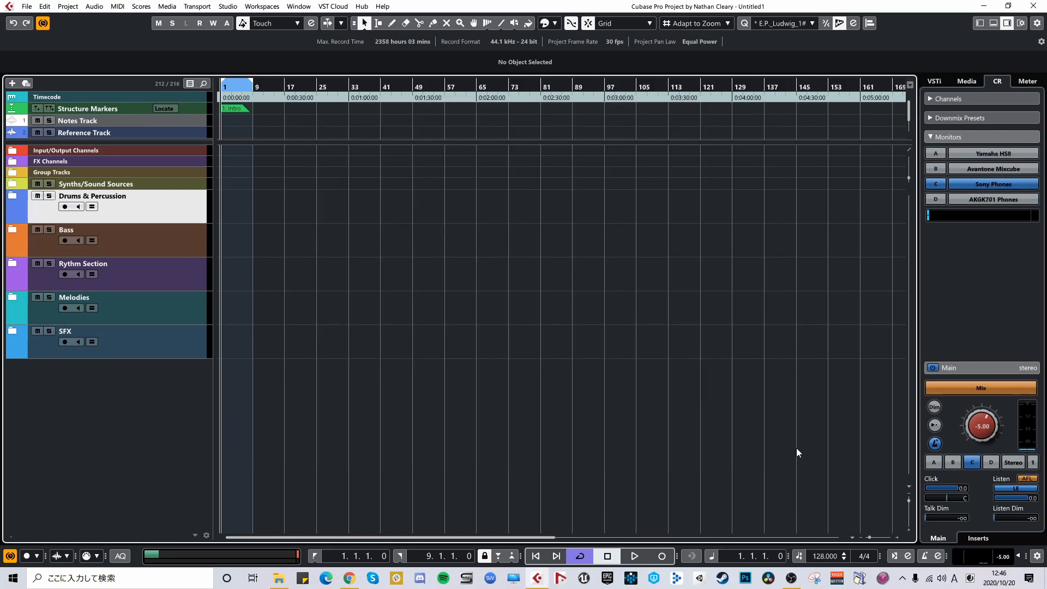
pyautogui.hotkey('alt', '1')
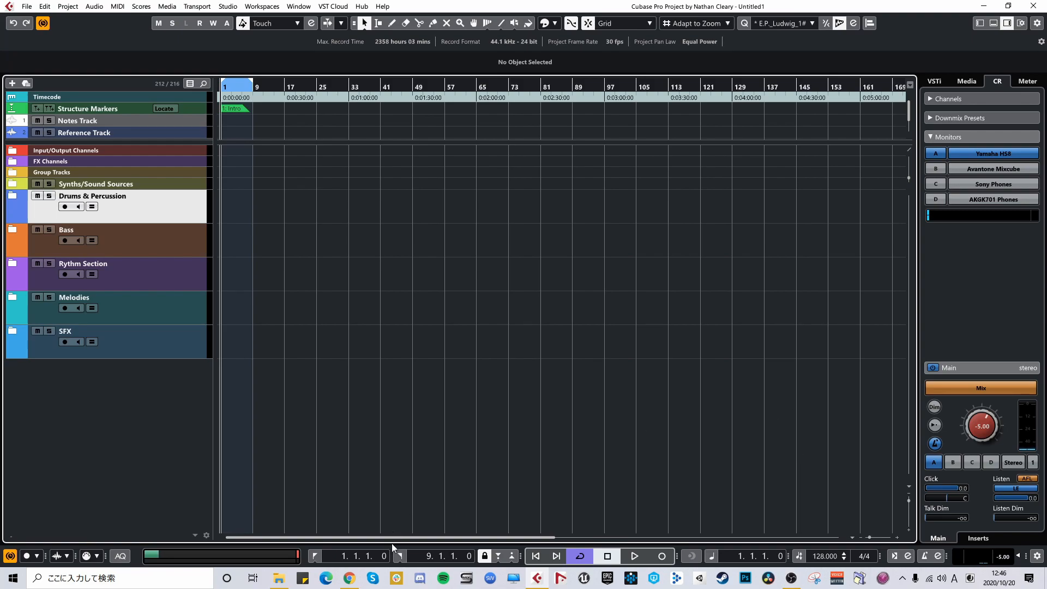
# Step: Switch to Saffire MixControl, view its list of monitor presets without choosing one, and return to Cubase
pyautogui.click(466, 578)
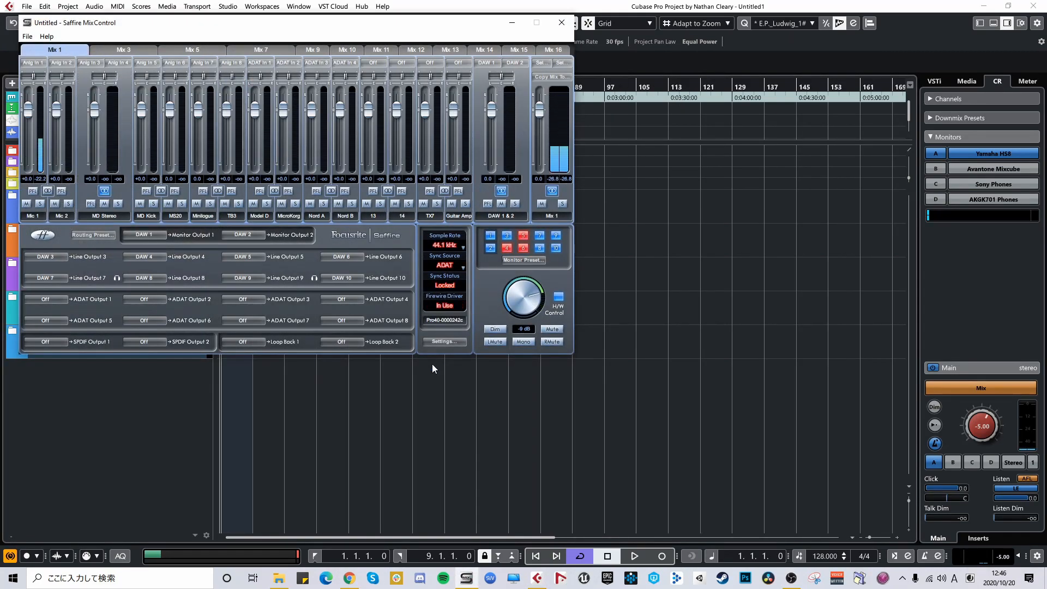
pyautogui.click(524, 260)
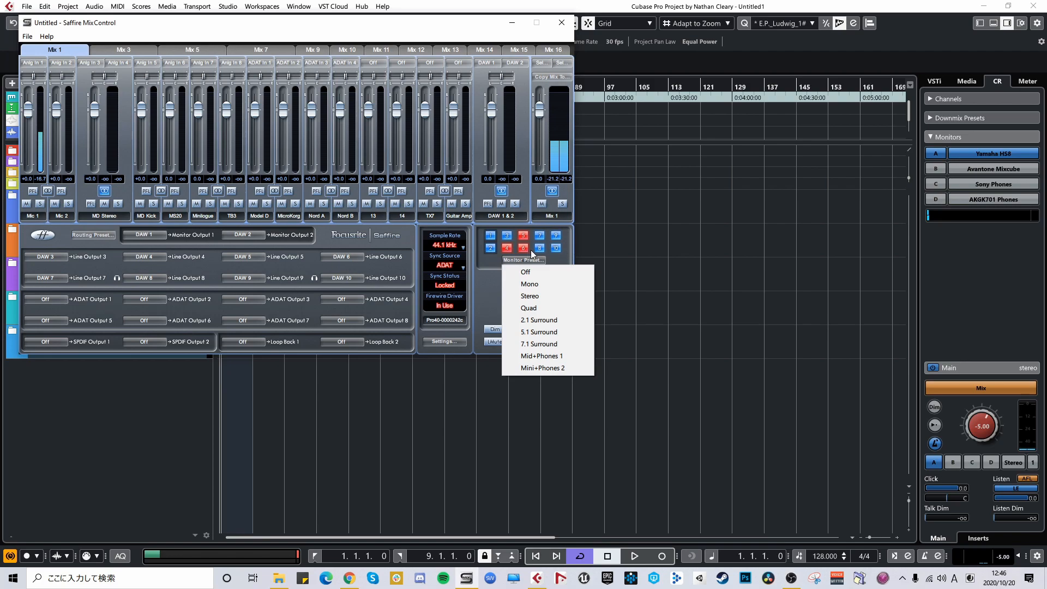
pyautogui.click(592, 176)
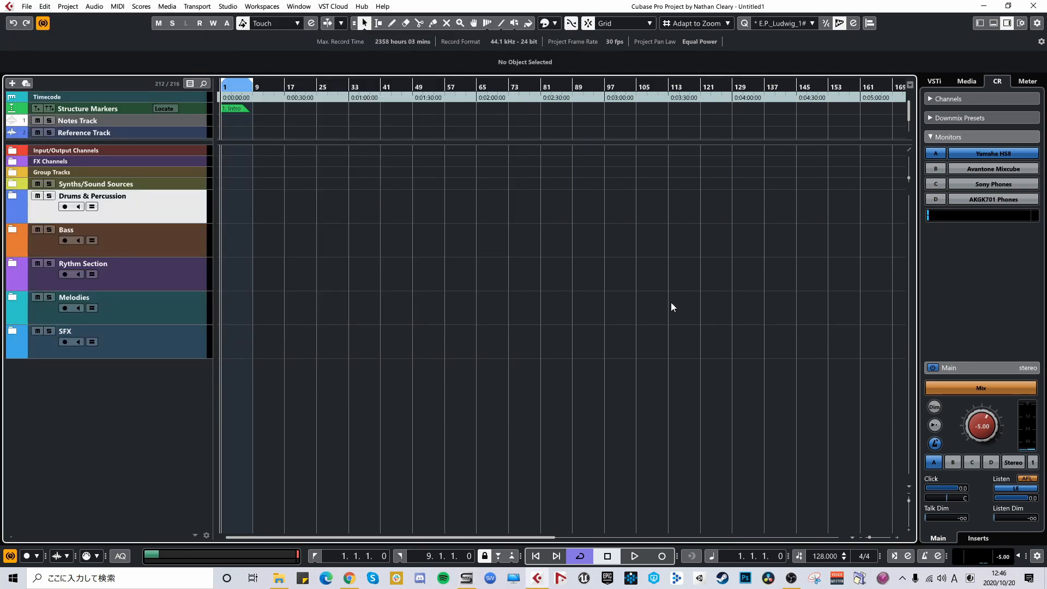
# Step: Cycle monitoring repeatedly through the Control Room's monitor sets with the next-monitor command
pyautogui.hotkey('alt', 'm')
pyautogui.hotkey('alt', 'm')
pyautogui.hotkey('alt', 'm')
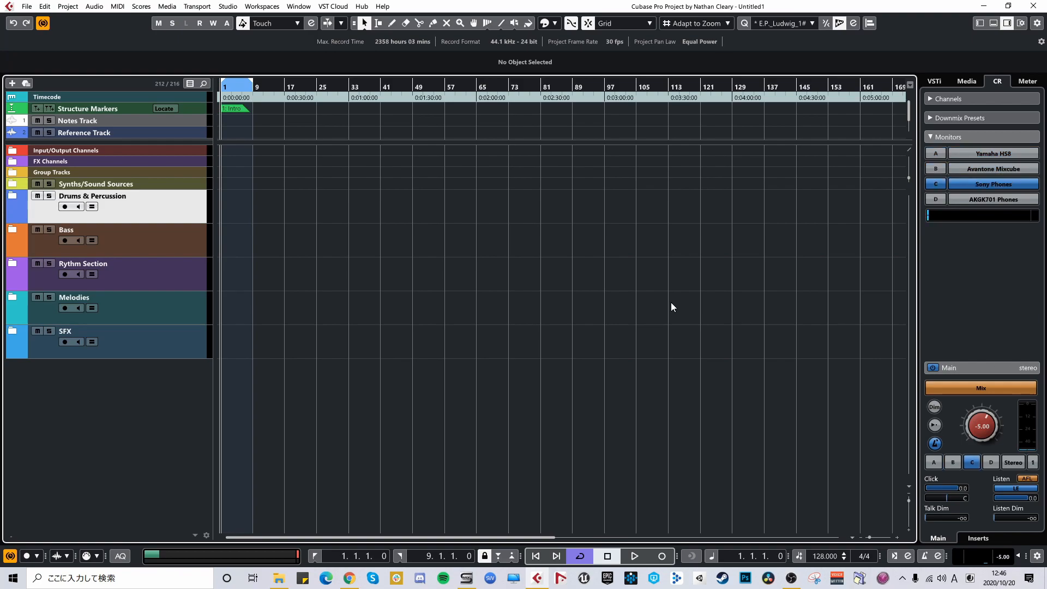
pyautogui.hotkey('alt', 'm')
pyautogui.hotkey('alt', 'm')
pyautogui.hotkey('alt', 'm')
pyautogui.hotkey('alt', 'm')
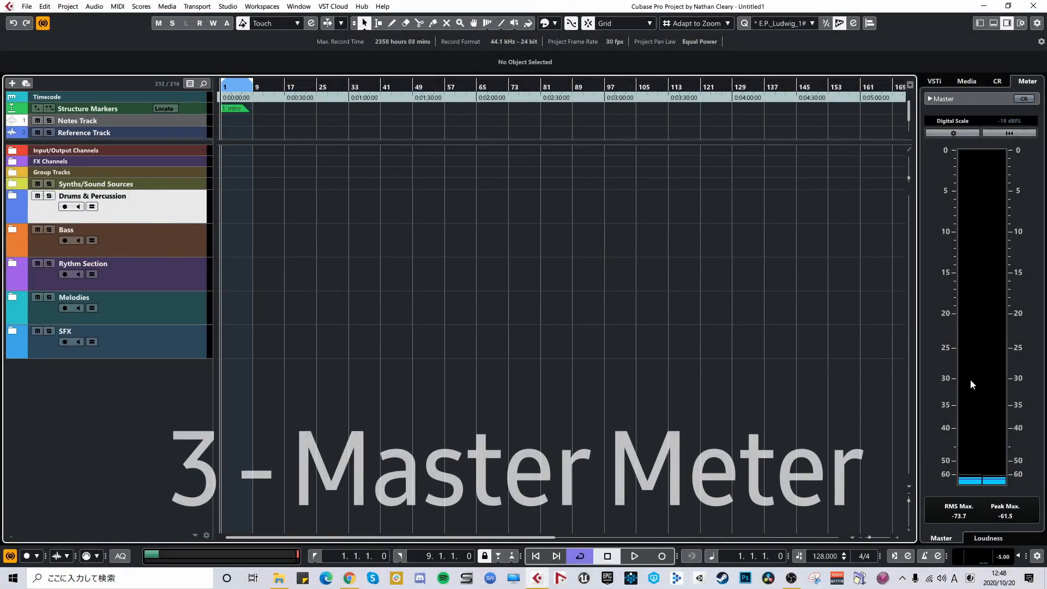
# Step: Switch the Master Meter to the K-14 Scale and back to the Digital Scale
pyautogui.click(962, 121)
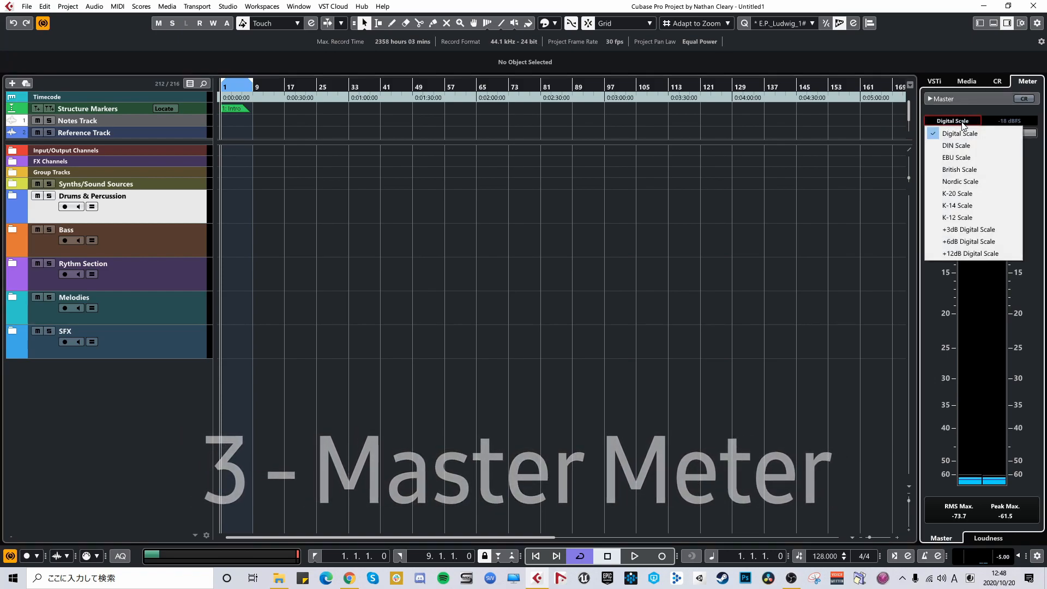
pyautogui.click(957, 206)
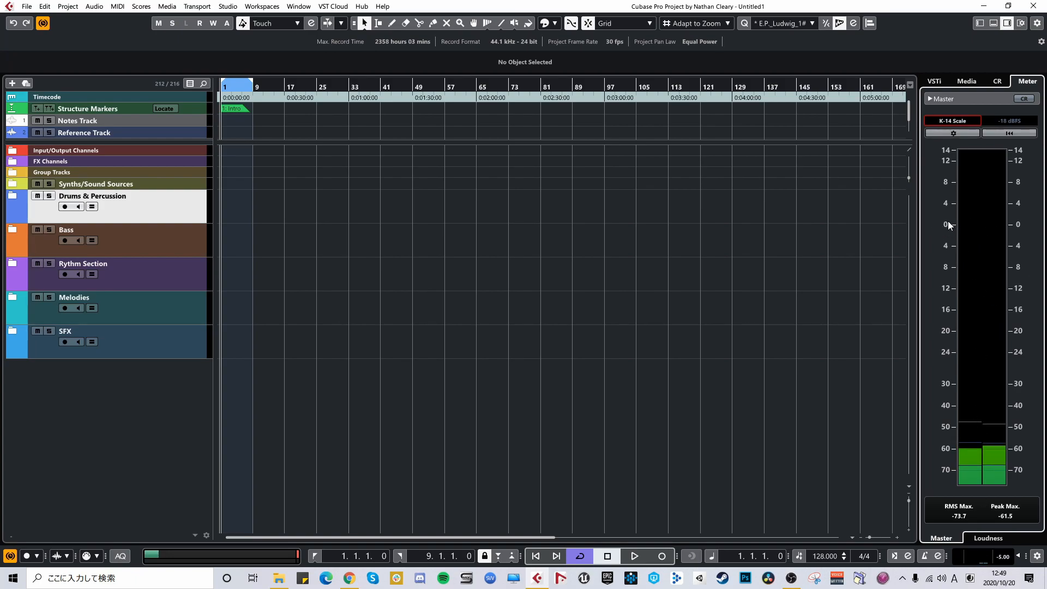
pyautogui.click(988, 119)
pyautogui.click(1005, 136)
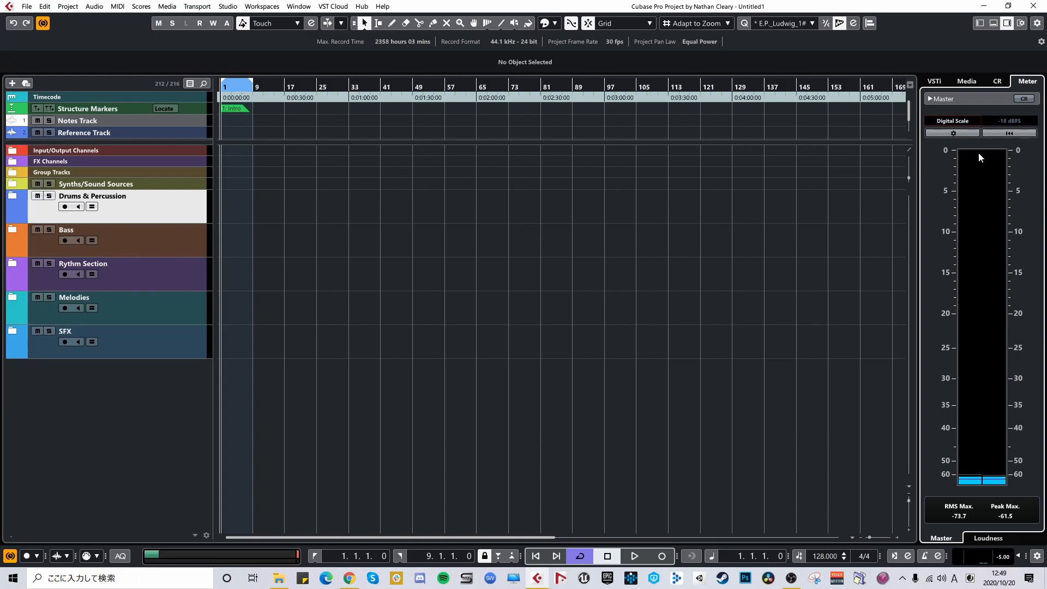
# Step: View the loudness and RMS options in Meter Settings, close them, and set the Master Meter to the K-14 Scale
pyautogui.click(967, 134)
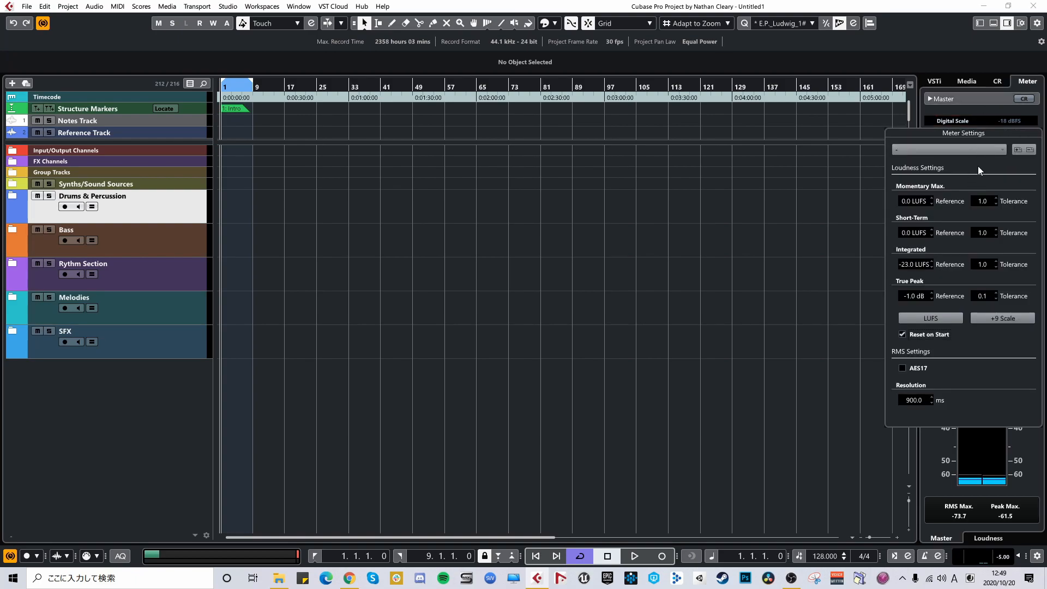
pyautogui.click(973, 134)
pyautogui.click(960, 121)
pyautogui.click(967, 206)
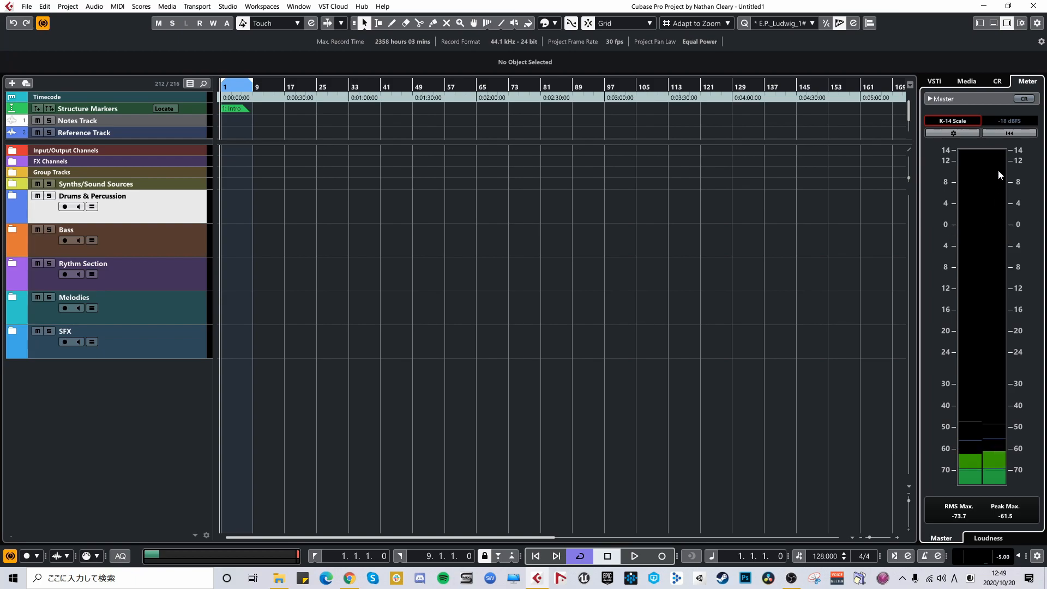
# Step: Switch the Master Meter's scale to EBU, to DIN, and back to EBU
pyautogui.click(960, 121)
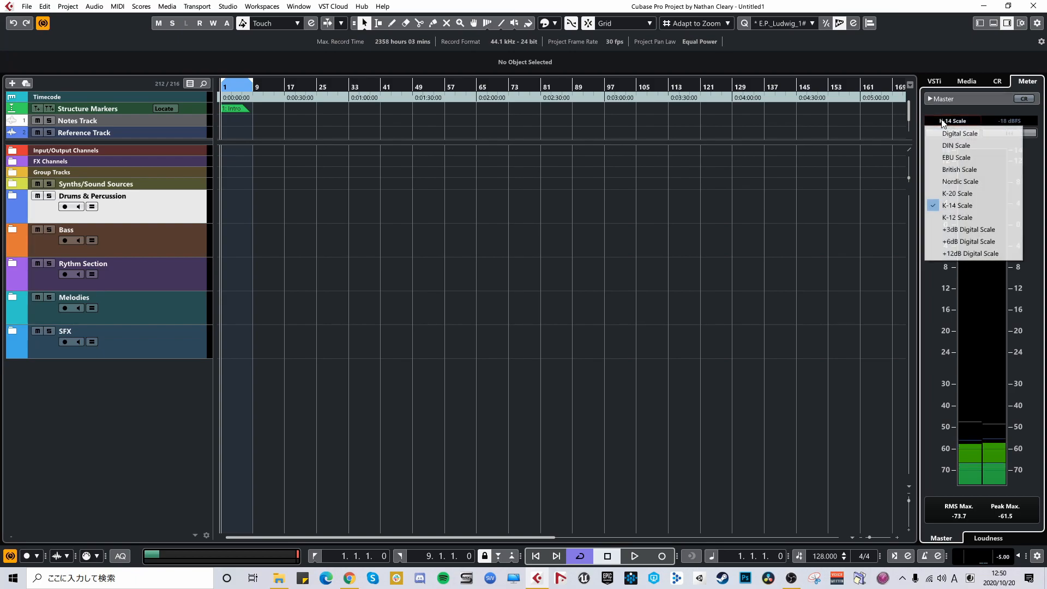
pyautogui.click(970, 157)
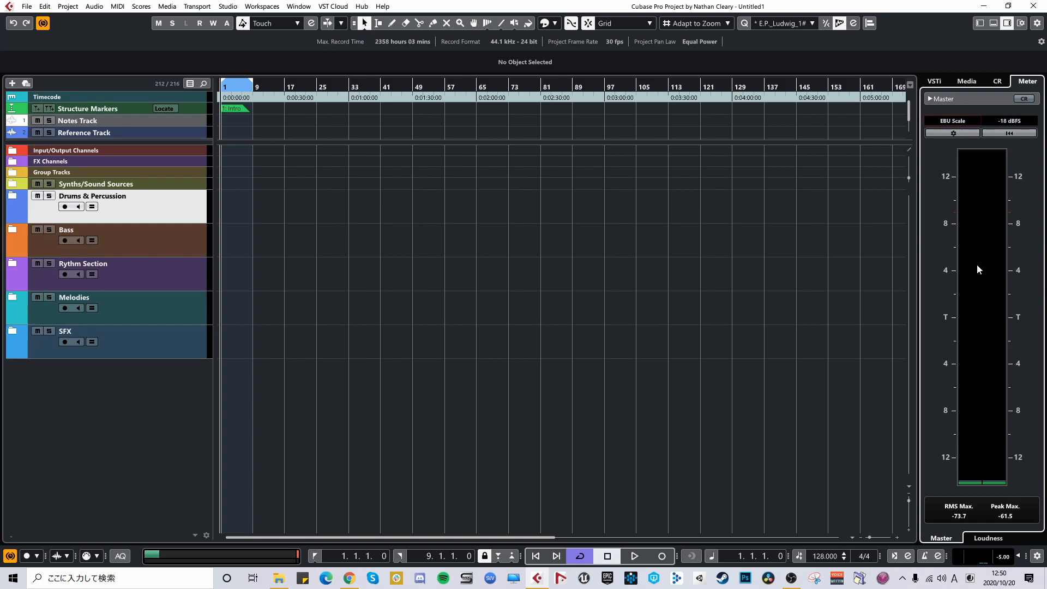
pyautogui.click(954, 121)
pyautogui.click(985, 145)
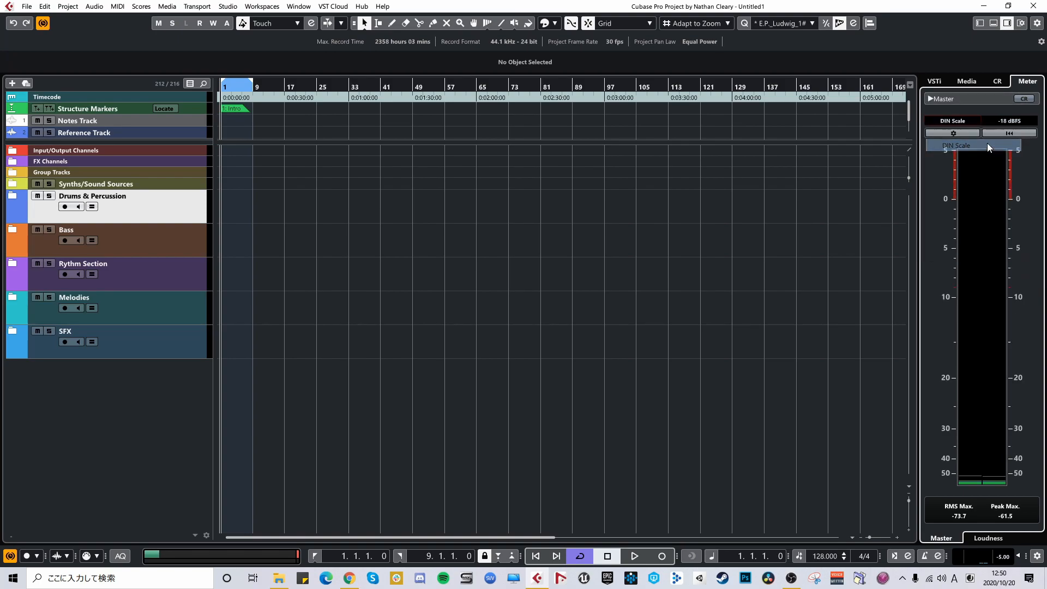
pyautogui.click(951, 121)
pyautogui.click(960, 158)
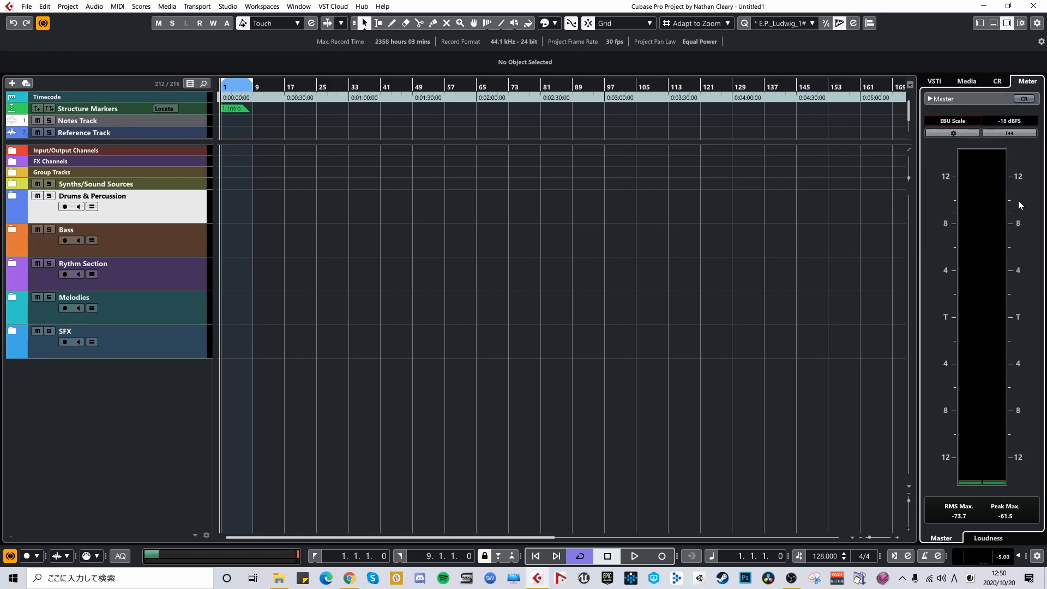
# Step: View the EBU Scale's reference level options without changing them, and set the Master Meter to the K-14 Scale
pyautogui.click(1008, 122)
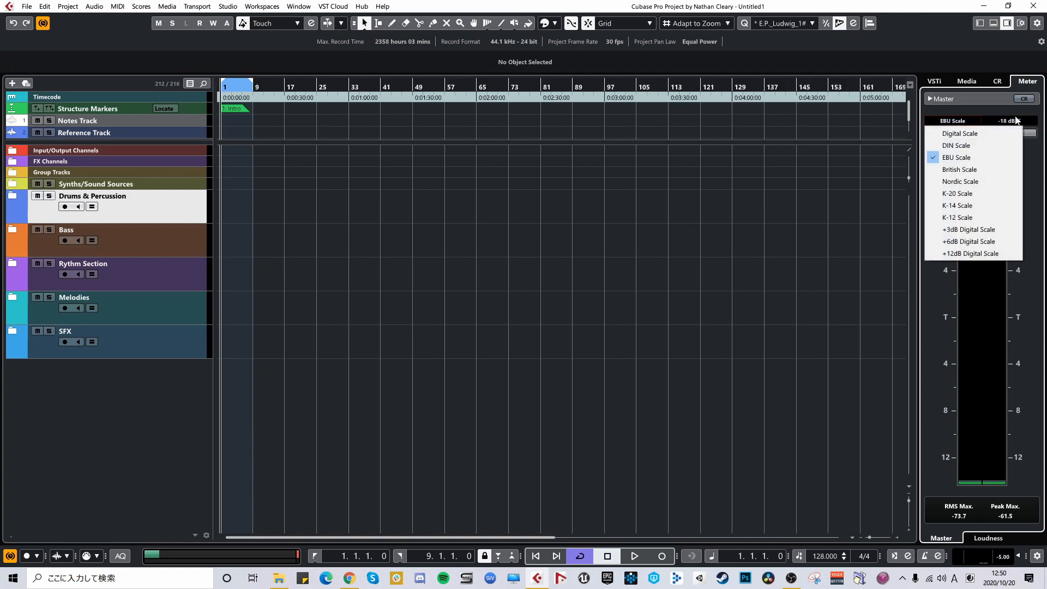
pyautogui.click(1009, 121)
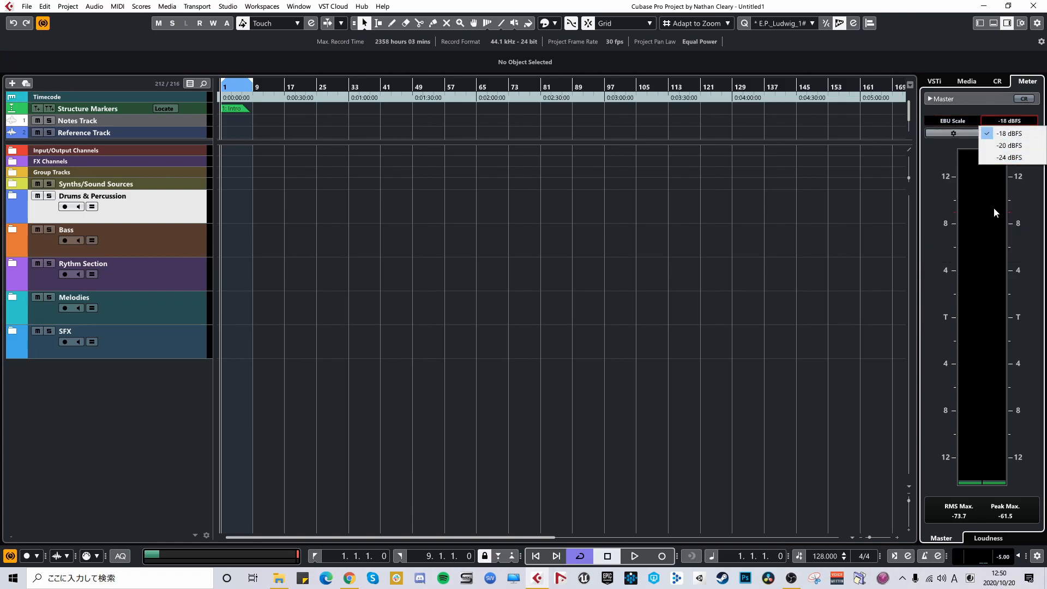
pyautogui.click(983, 195)
pyautogui.click(1016, 121)
pyautogui.click(1011, 197)
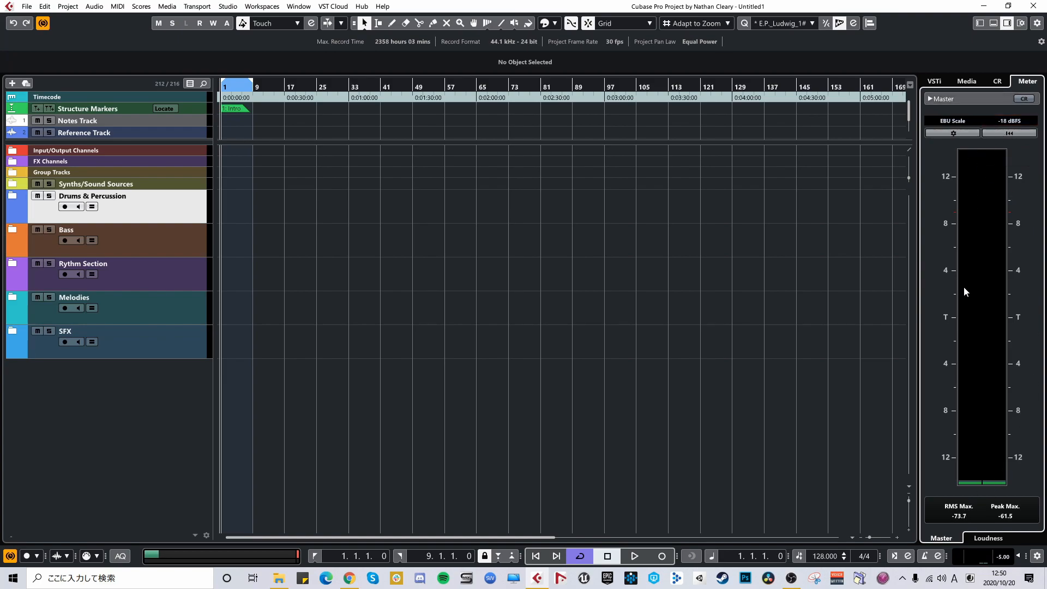
pyautogui.click(962, 120)
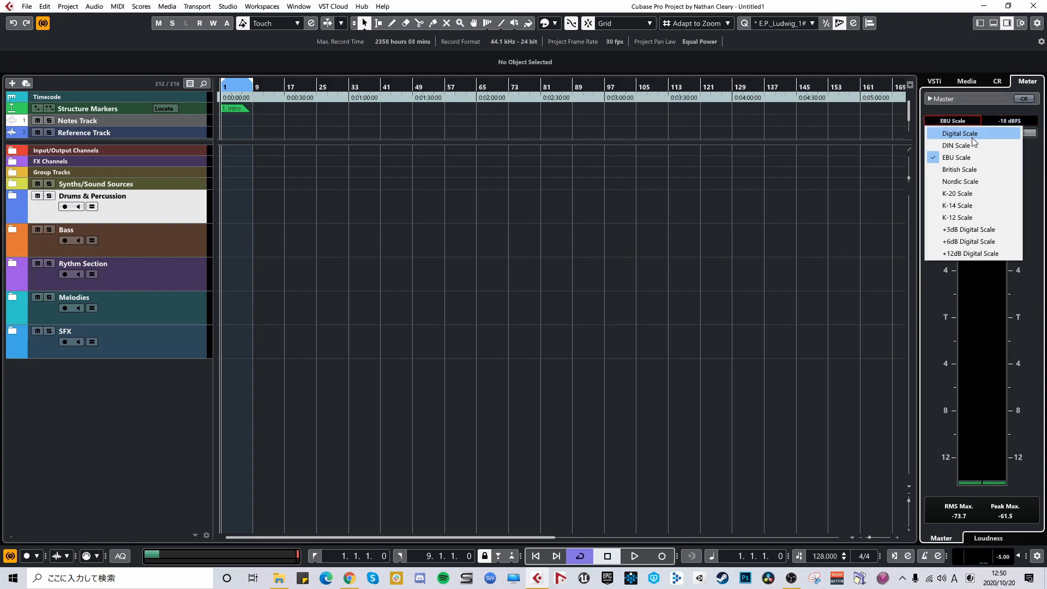
pyautogui.click(971, 206)
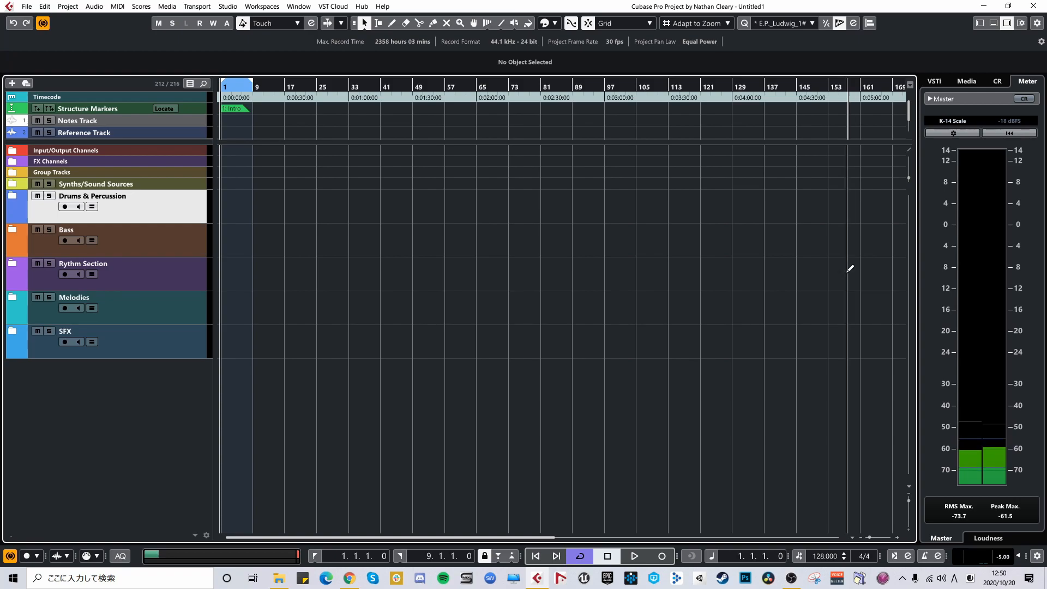
# Step: Toggle the right zone with the Master Meter off and on, and show and hide the lower zone
pyautogui.hotkey('ctrl', 'alt', 'r')
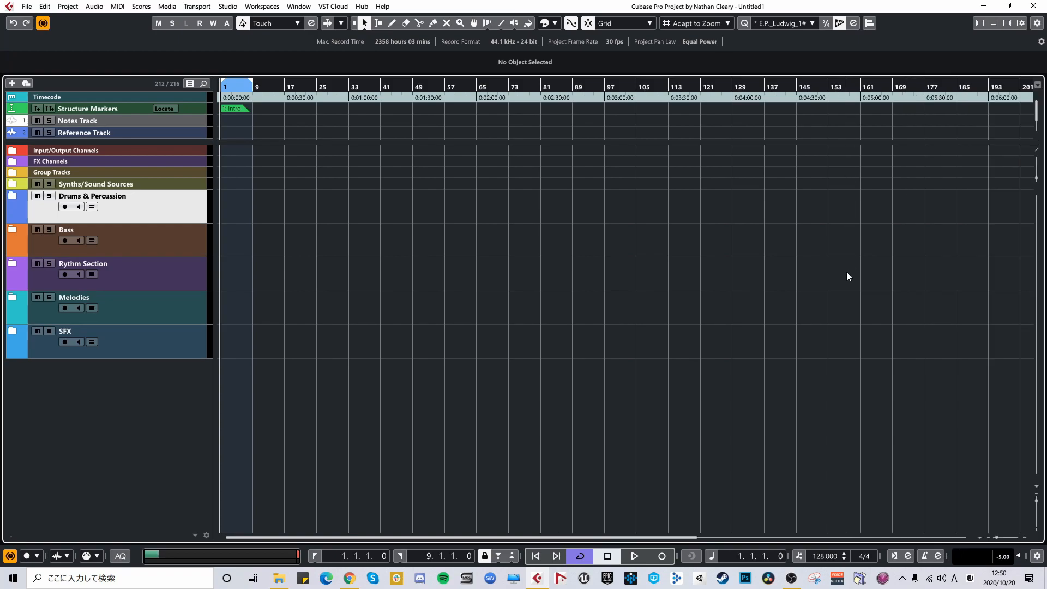
pyautogui.hotkey('alt', '3')
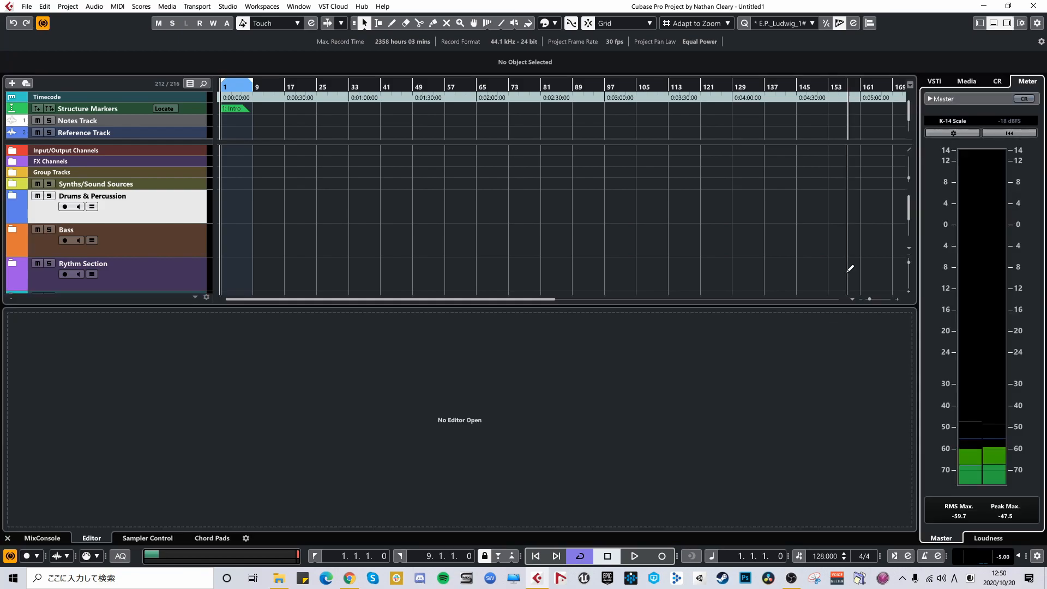
pyautogui.hotkey('ctrl', 'alt', 'e')
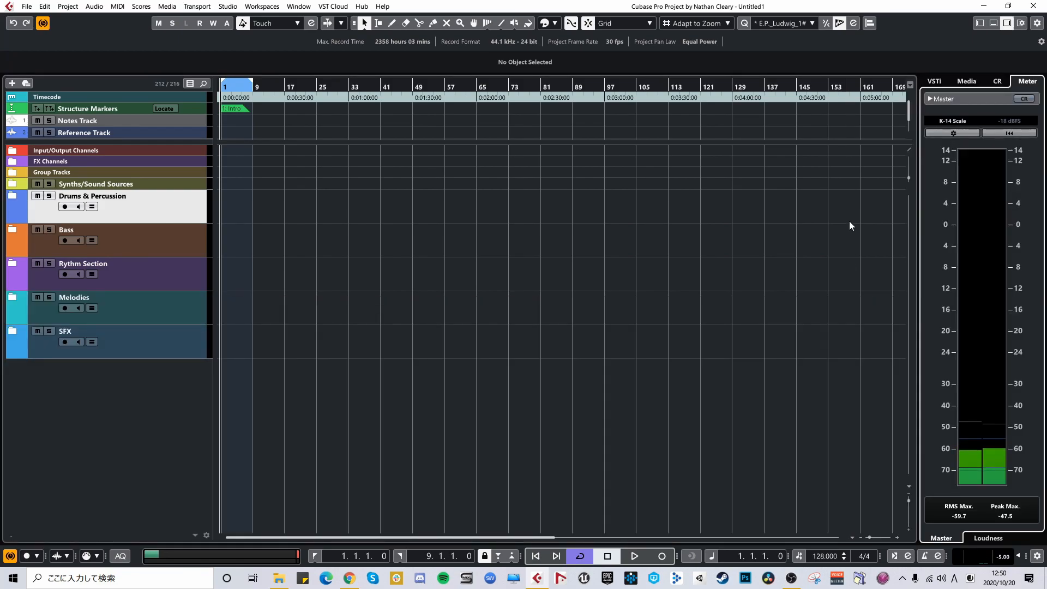
# Step: Examine the delay and MIDI device assignments of the external instruments in Audio Connections
pyautogui.click(620, 260)
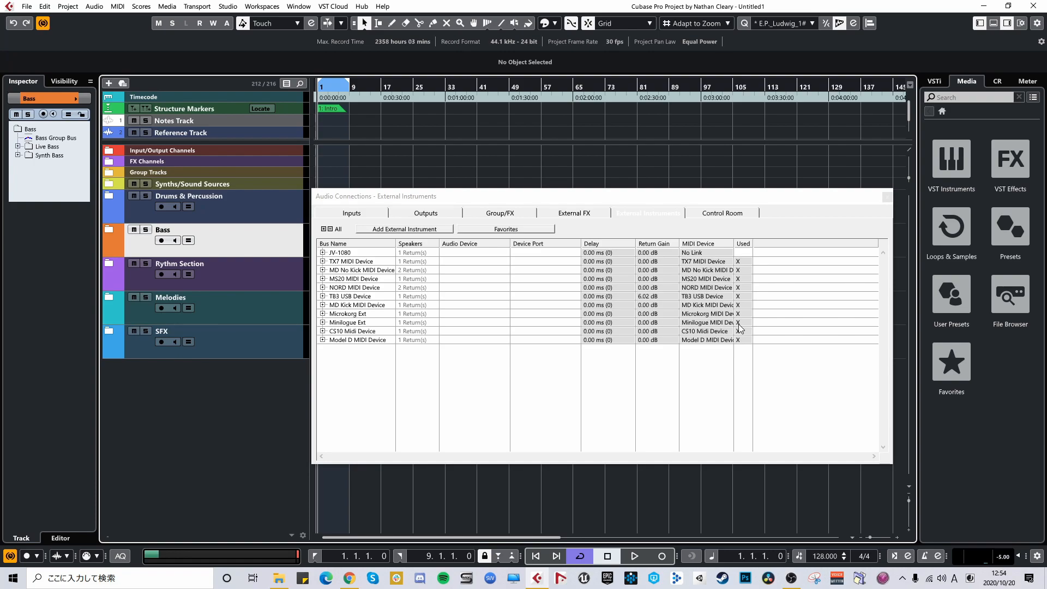
pyautogui.click(700, 266)
pyautogui.moveTo(737, 287)
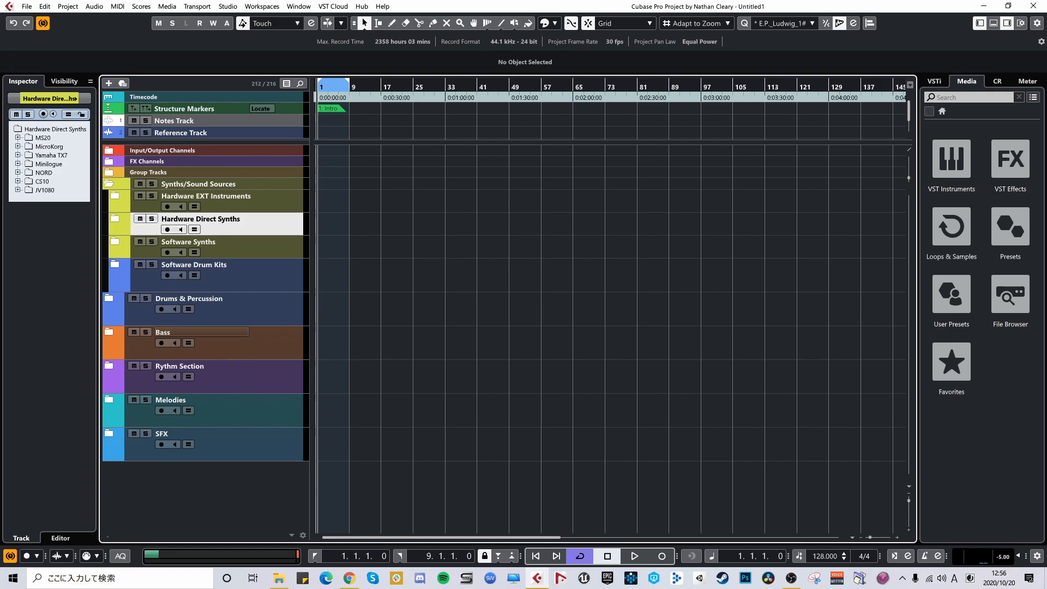
# Step: Expand the Hardware Direct Synths folder and its MS20 folder, and compare the MS20 Audio and MS20 MIDI tracks' routing
pyautogui.click(114, 220)
pyautogui.click(247, 248)
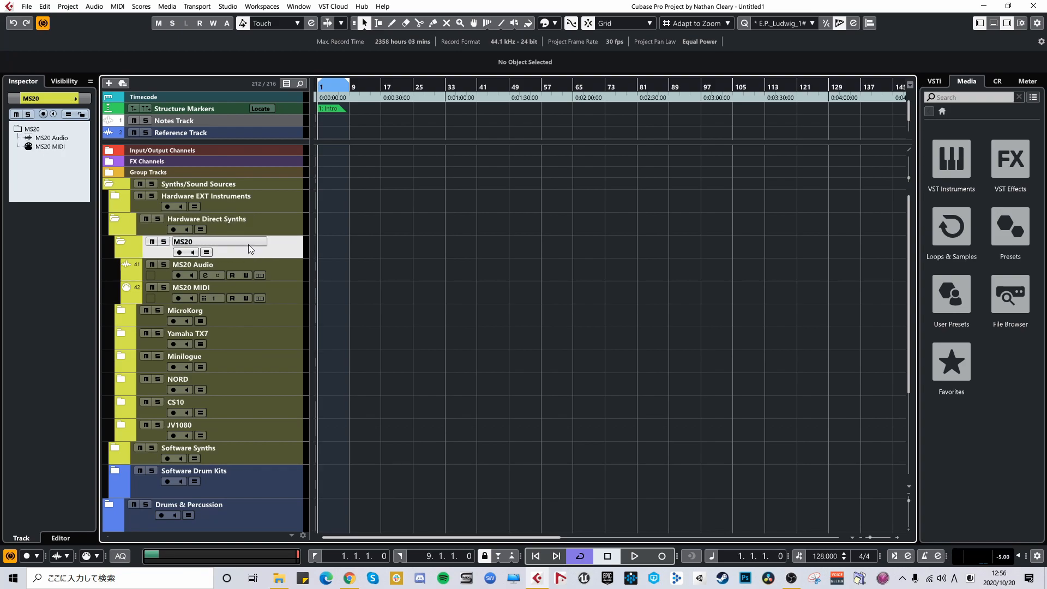
pyautogui.click(292, 291)
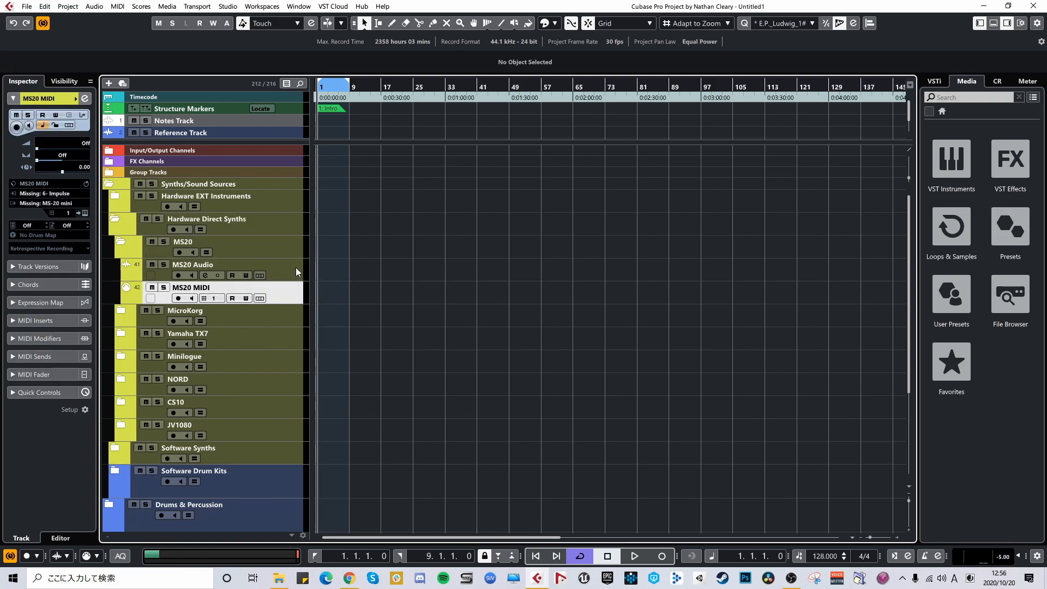
pyautogui.click(295, 268)
pyautogui.click(302, 289)
pyautogui.click(286, 273)
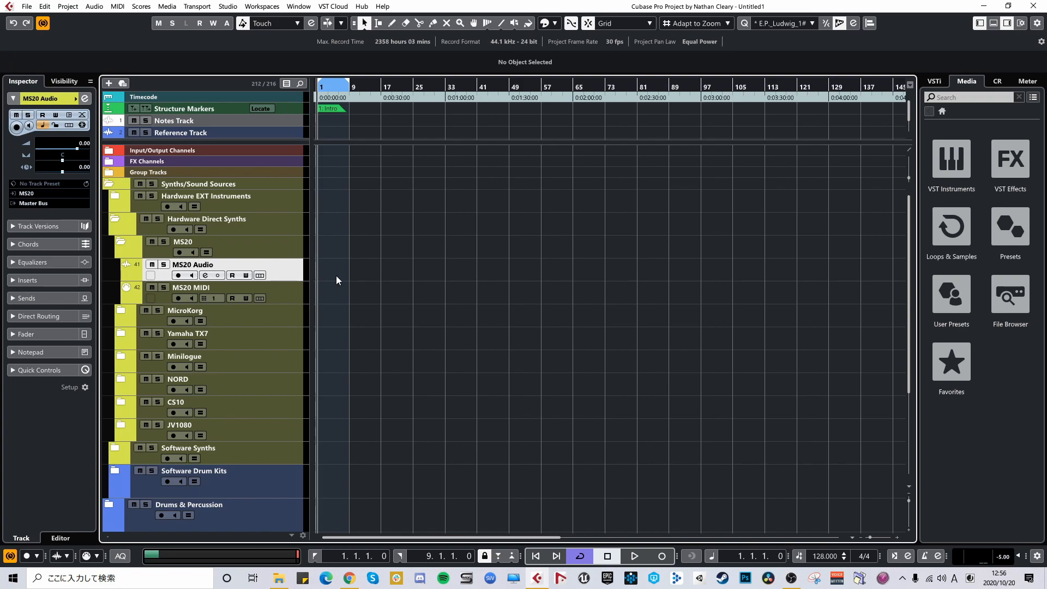
pyautogui.click(295, 292)
pyautogui.click(299, 267)
# Step: Collapse the MS20 and Hardware Direct Synths folders
pyautogui.click(240, 250)
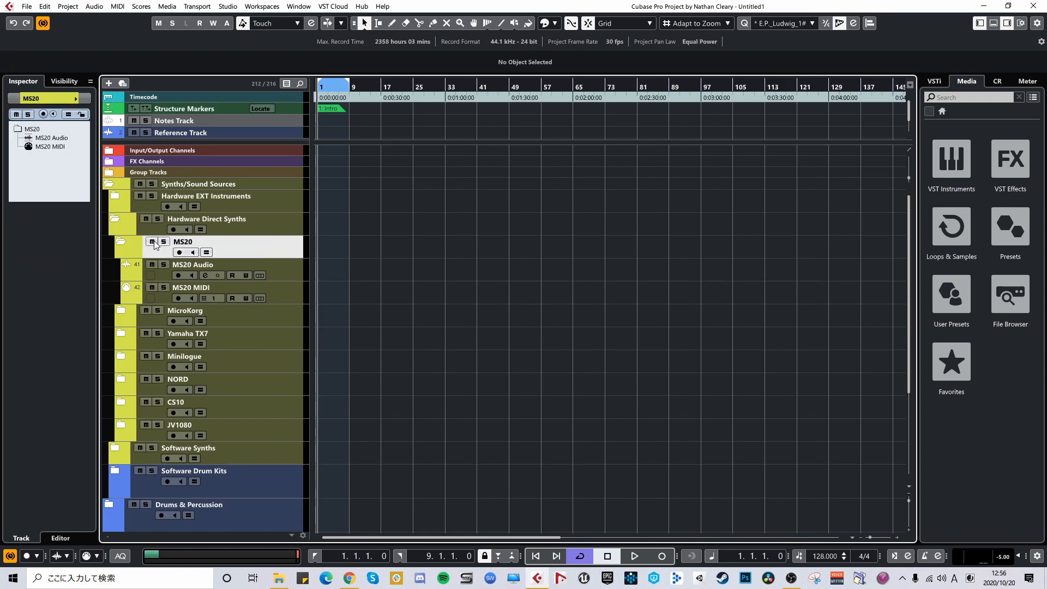
pyautogui.click(122, 241)
pyautogui.click(129, 223)
pyautogui.click(119, 215)
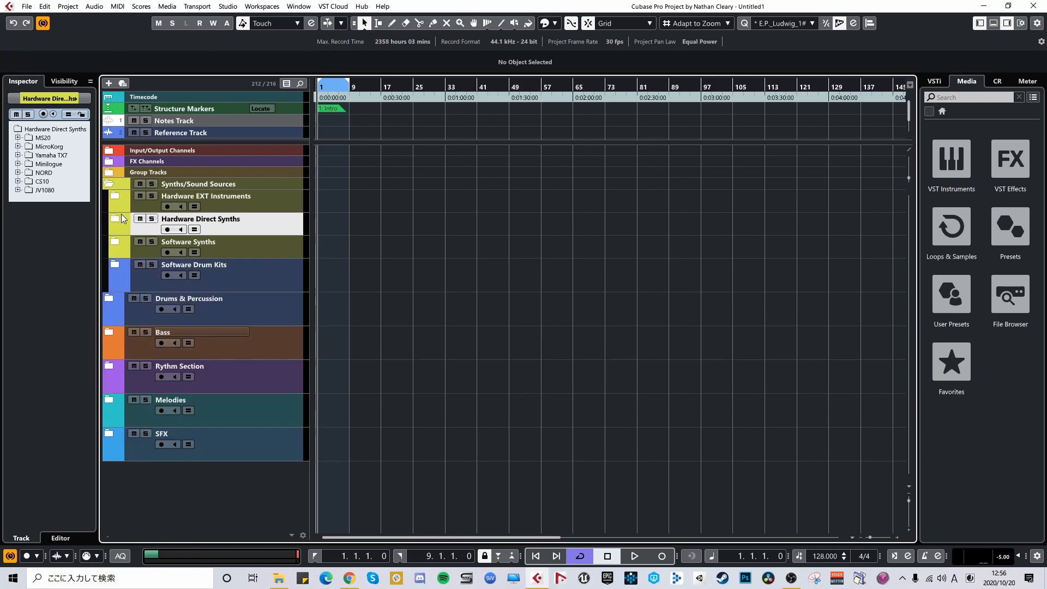
# Step: Expand the Hardware EXT Instruments folder and its MD Kick Only folder, and view the MD Kick Only Ext track's settings
pyautogui.click(114, 196)
pyautogui.click(114, 196)
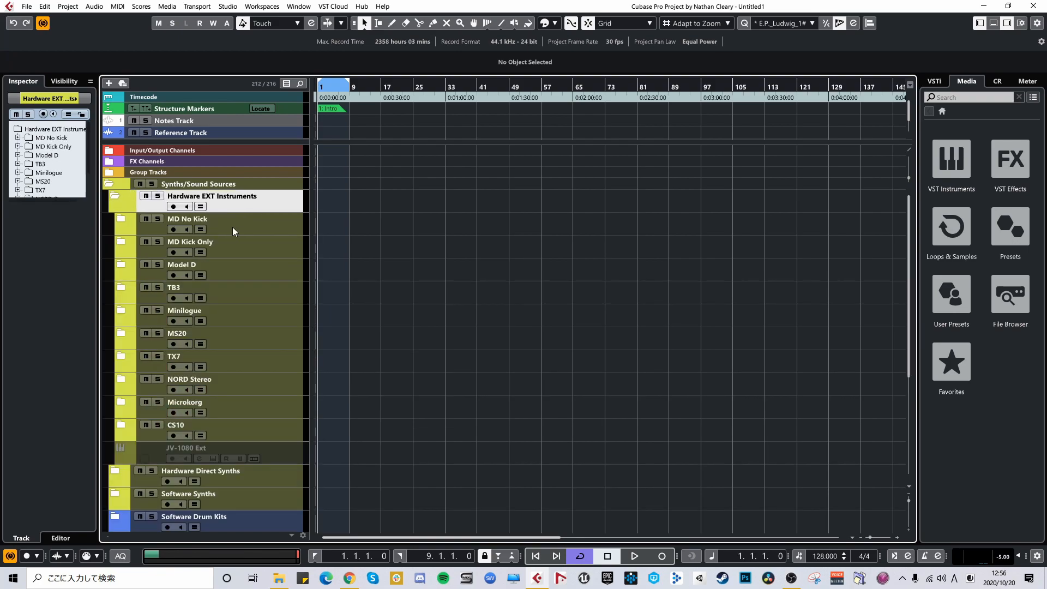
pyautogui.click(121, 240)
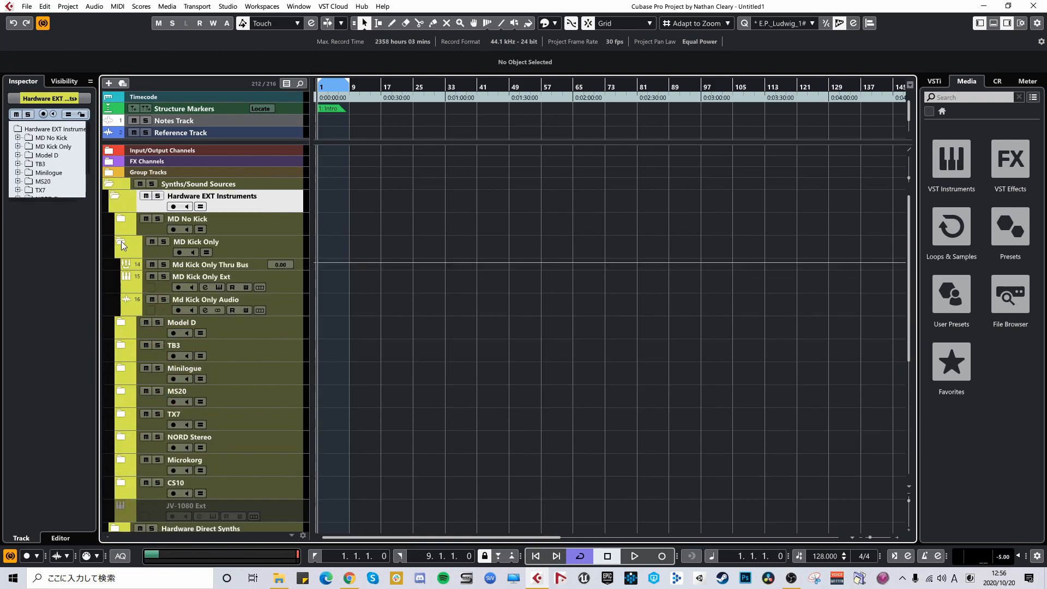
pyautogui.click(291, 281)
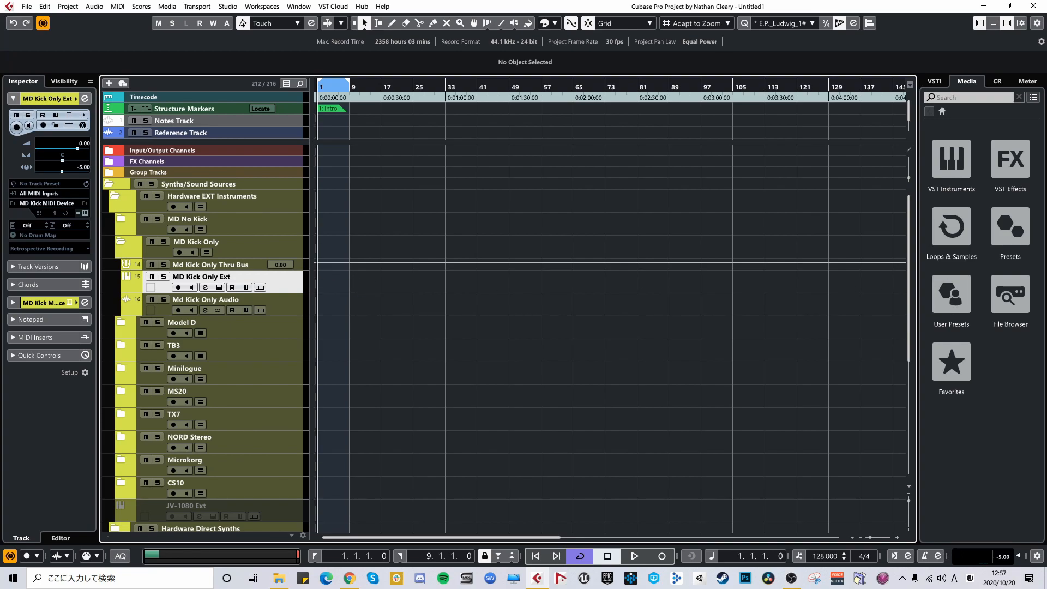
# Step: Open the external instruments in Audio Connections and examine the TX7 MIDI Device's return bus and the JV-1080's delay without changing them
pyautogui.press('F4')
pyautogui.moveTo(591, 142); pyautogui.dragTo(676, 190)
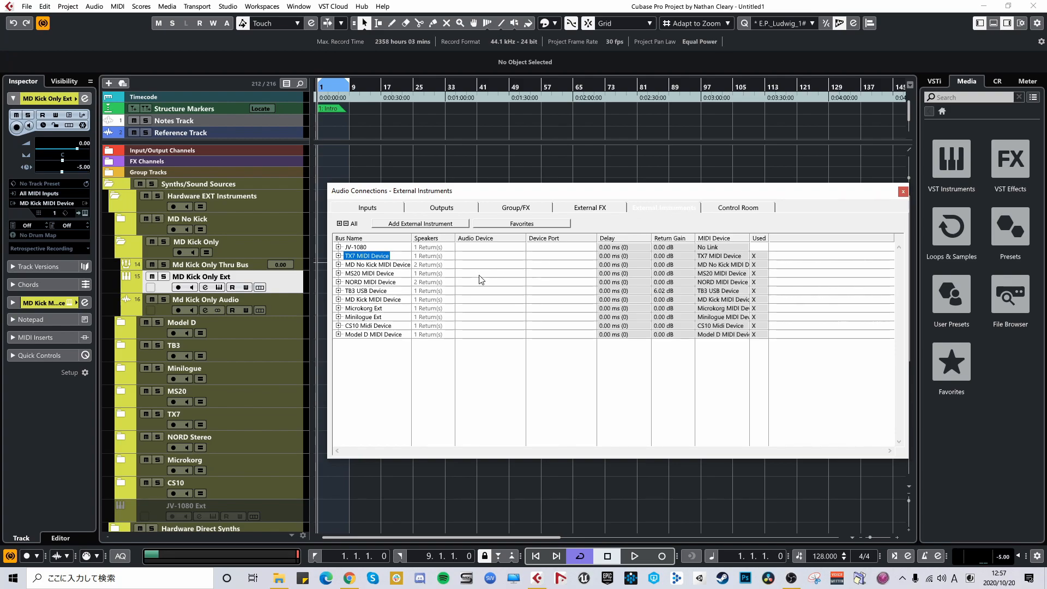
pyautogui.click(338, 256)
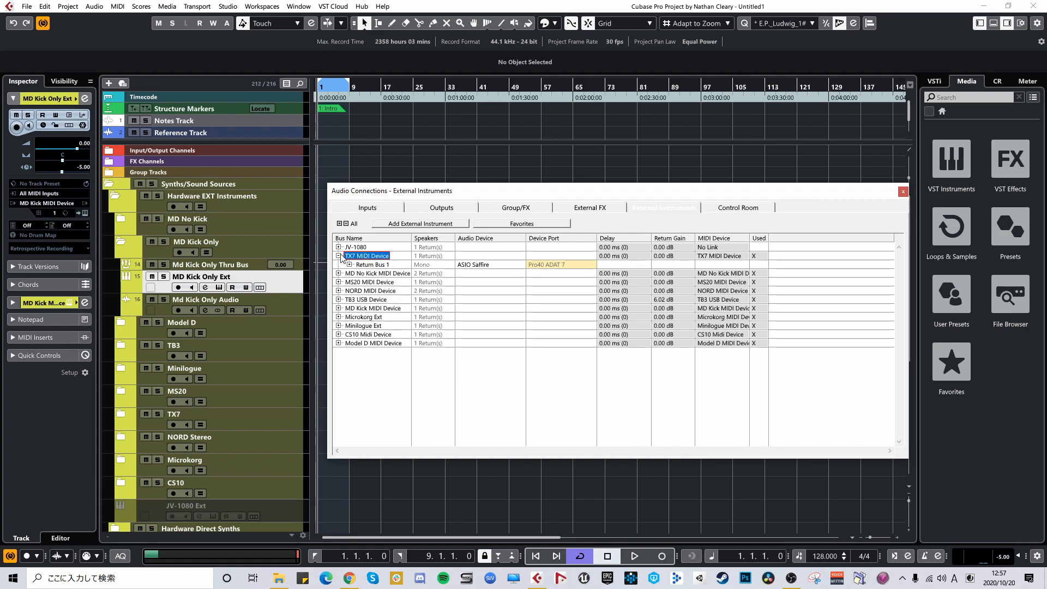
pyautogui.click(338, 256)
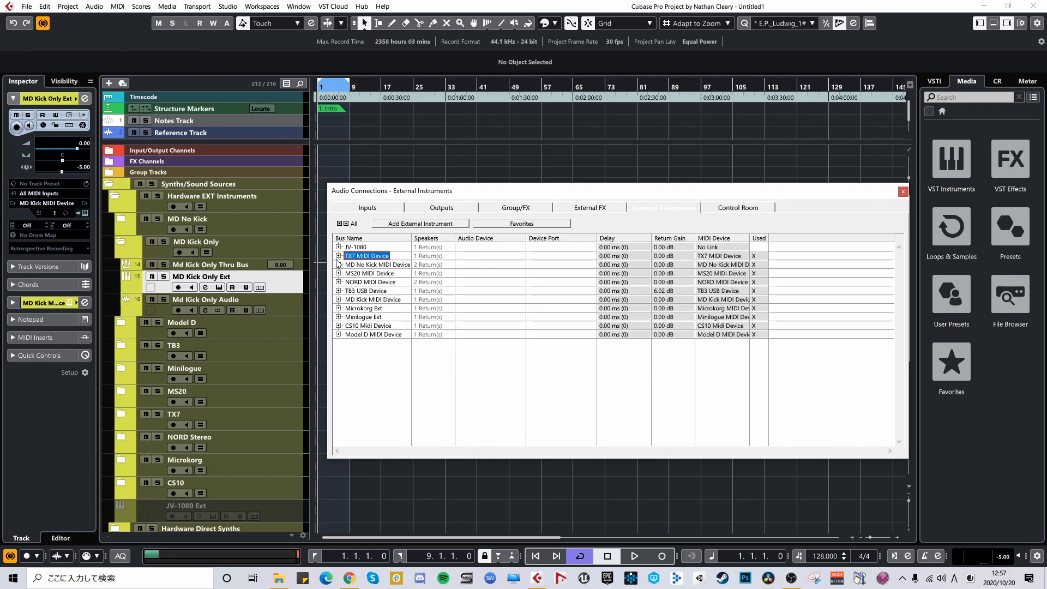
pyautogui.click(625, 247)
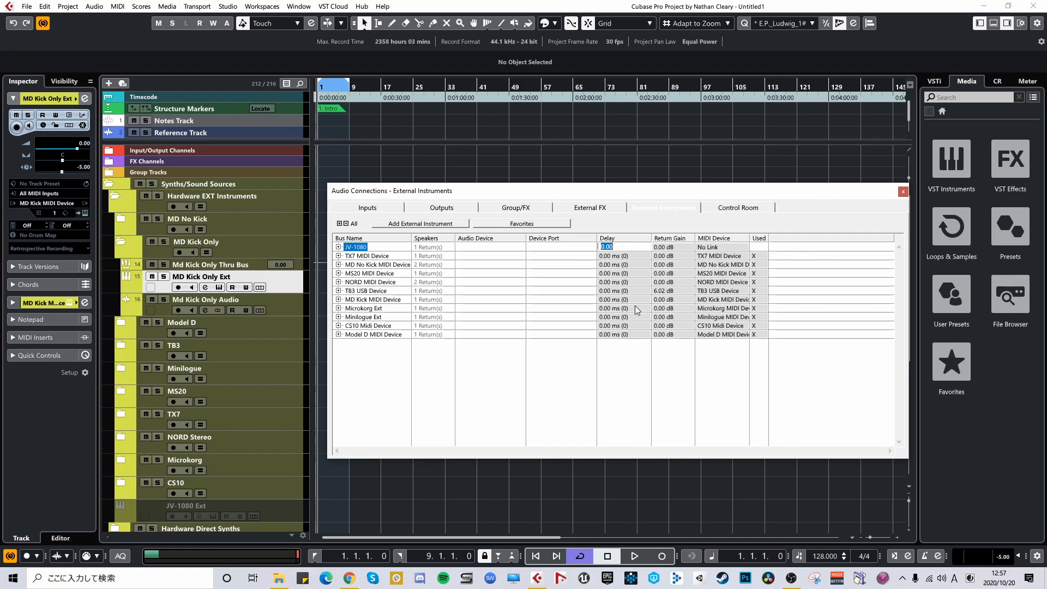
pyautogui.click(627, 364)
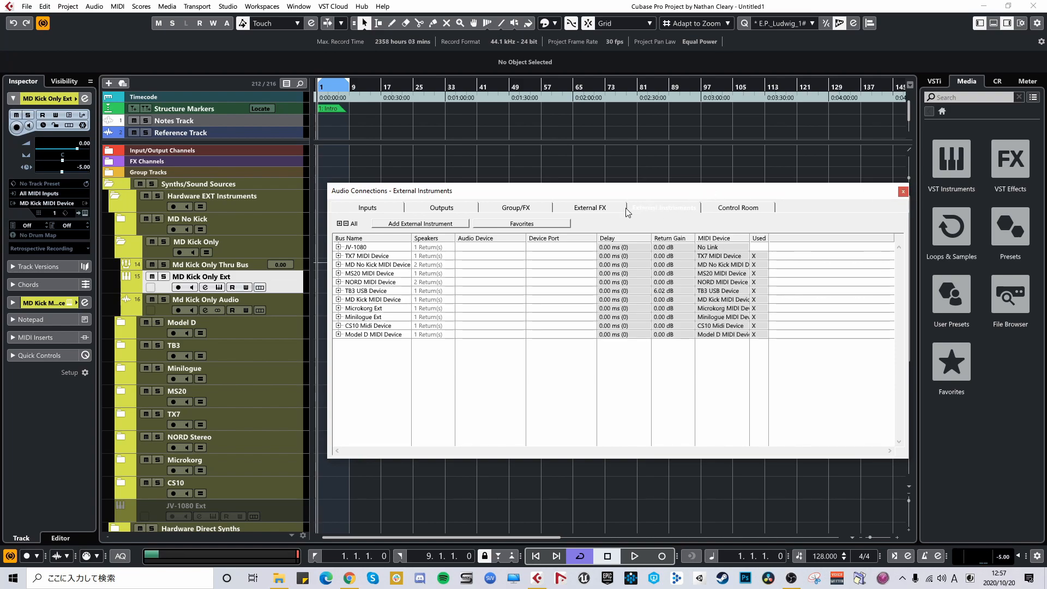
# Step: Compare the External FX and External Instruments pages of Audio Connections, ending on External FX
pyautogui.click(605, 211)
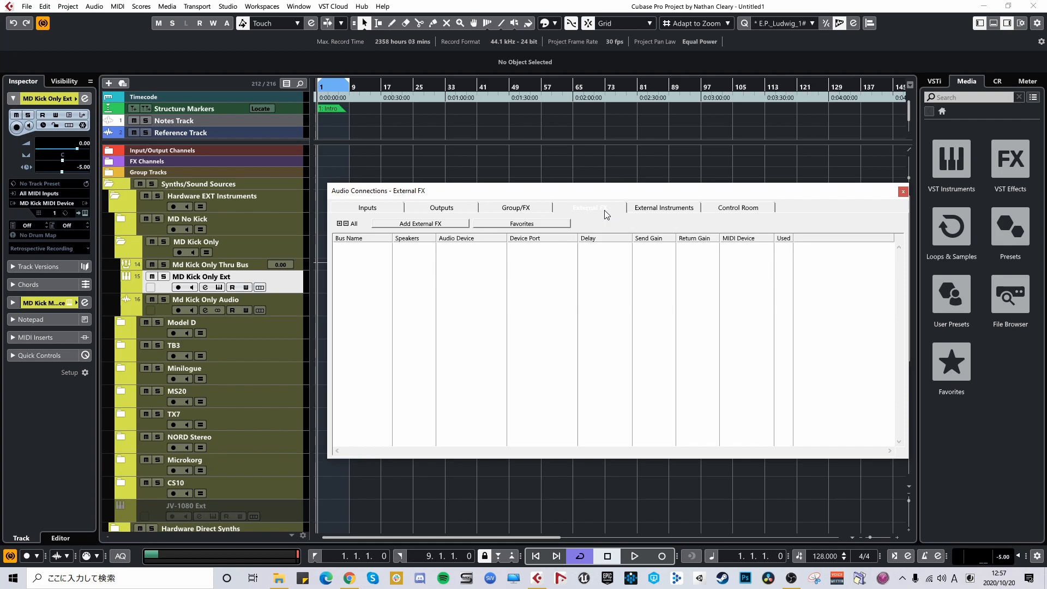
pyautogui.click(639, 204)
pyautogui.click(602, 203)
pyautogui.click(646, 208)
pyautogui.click(602, 210)
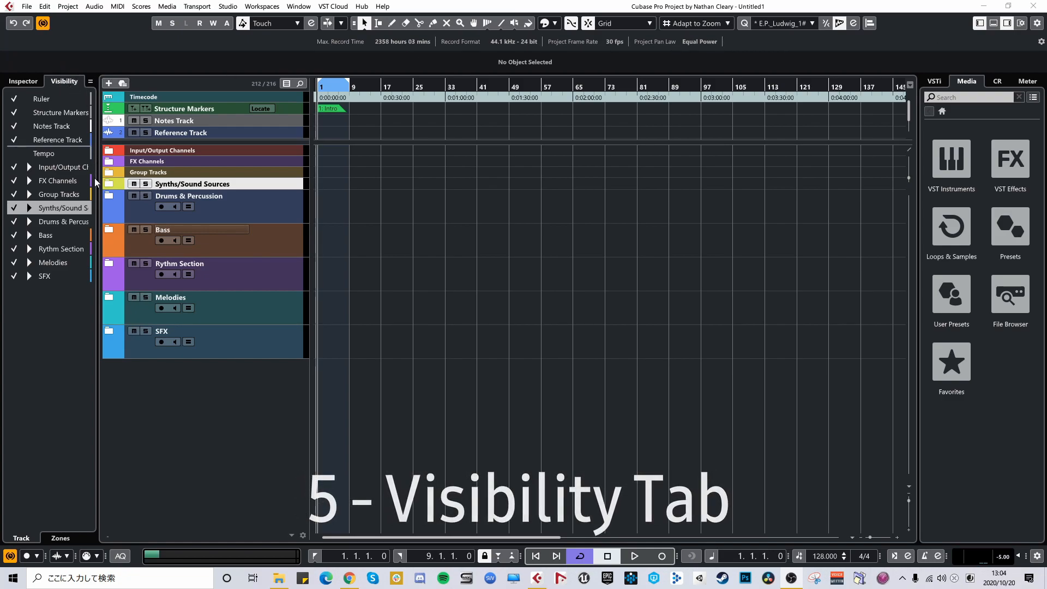
pyautogui.click(120, 381)
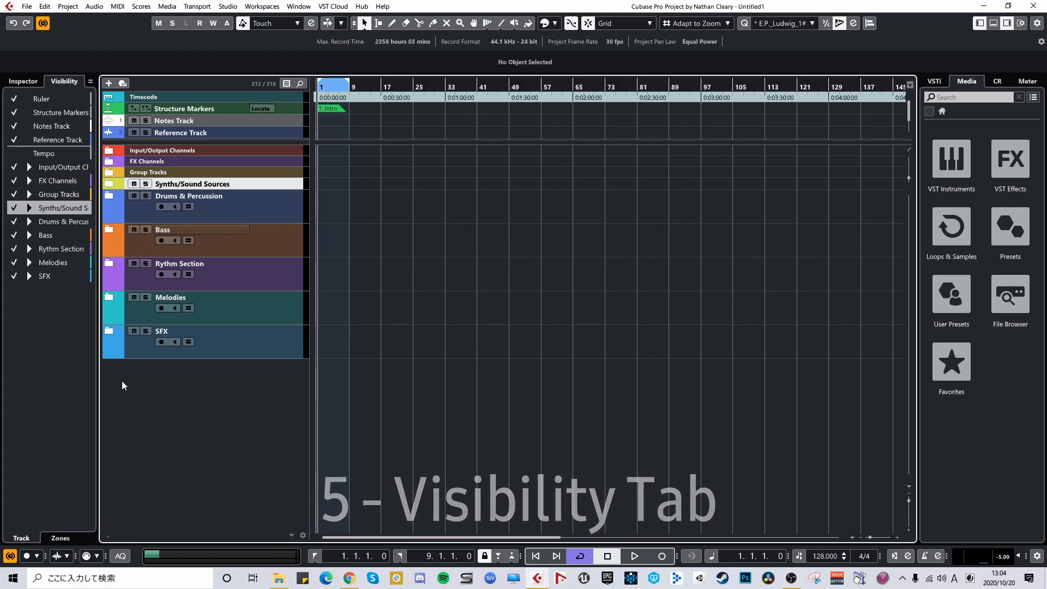
# Step: Expand the SFX and Melodies folders in the track list and look through the tracks inside them
pyautogui.click(283, 240)
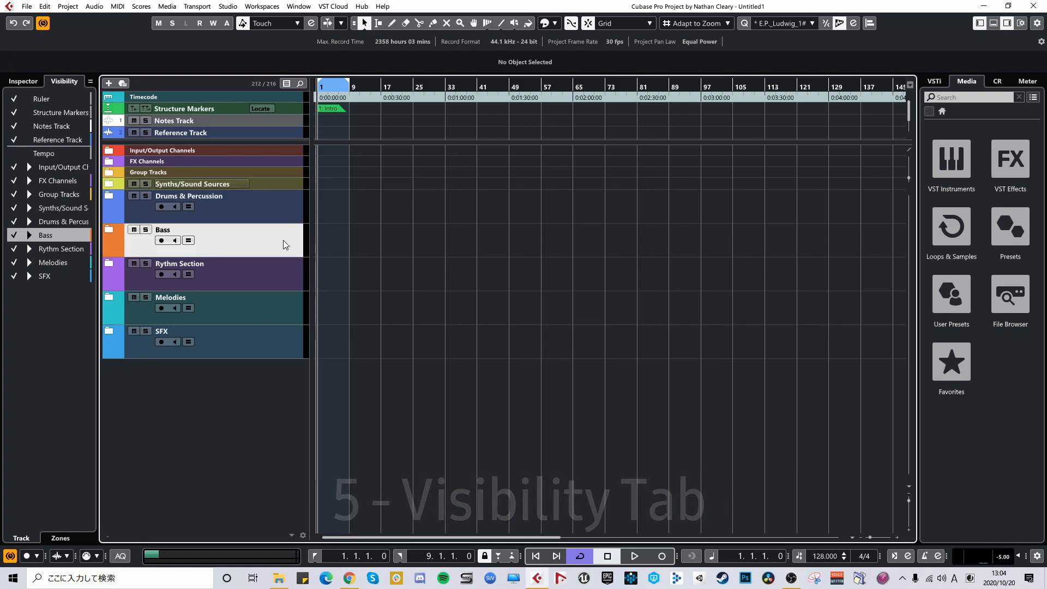
pyautogui.click(110, 336)
pyautogui.click(111, 332)
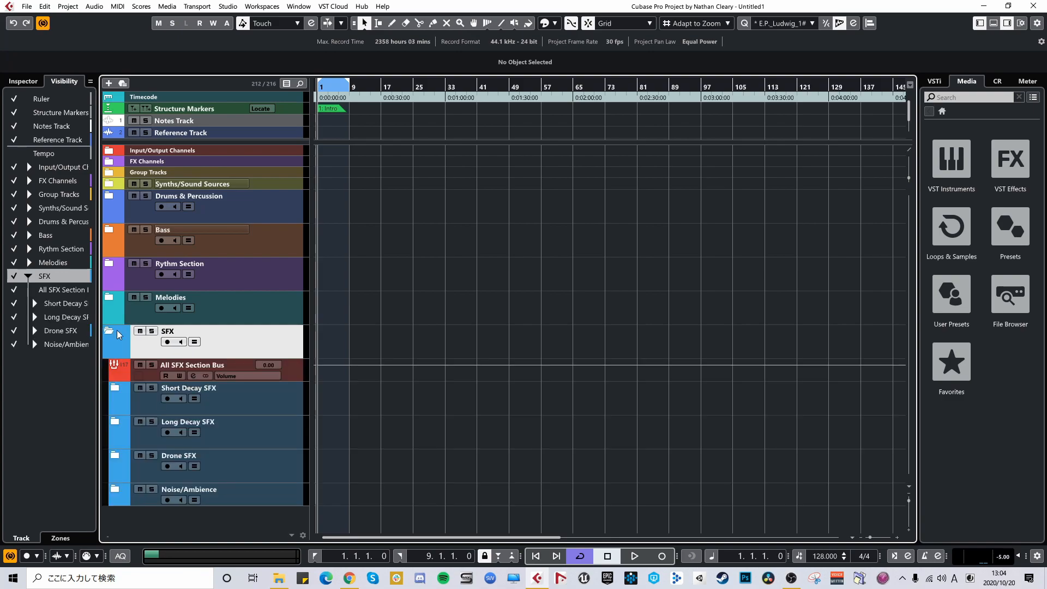
pyautogui.click(110, 297)
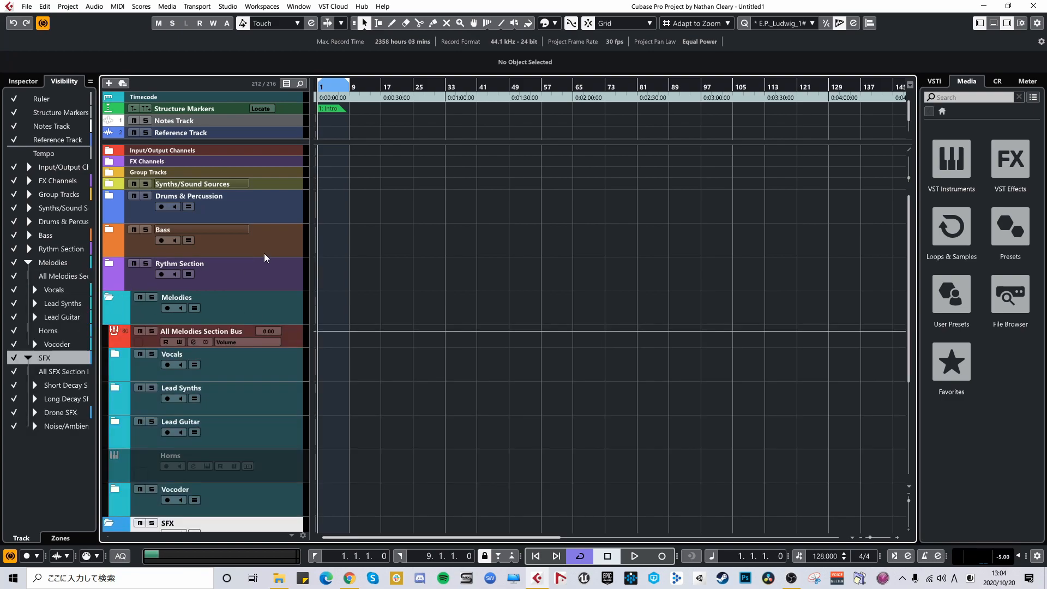
pyautogui.scroll(-3, 265, 258)
pyautogui.scroll(2, 281, 258)
pyautogui.click(221, 229)
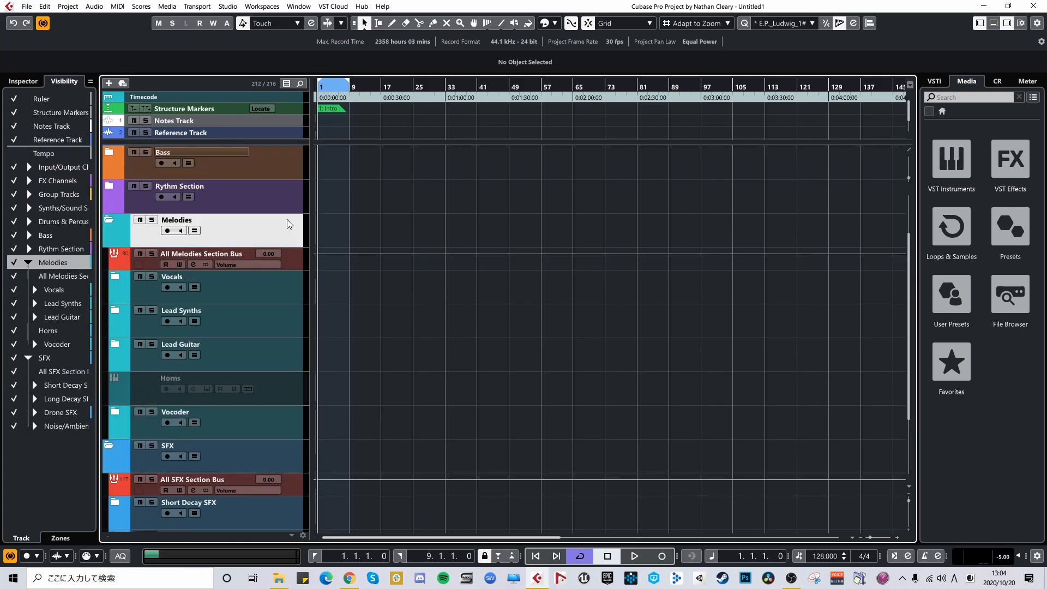
pyautogui.scroll(-2, 254, 344)
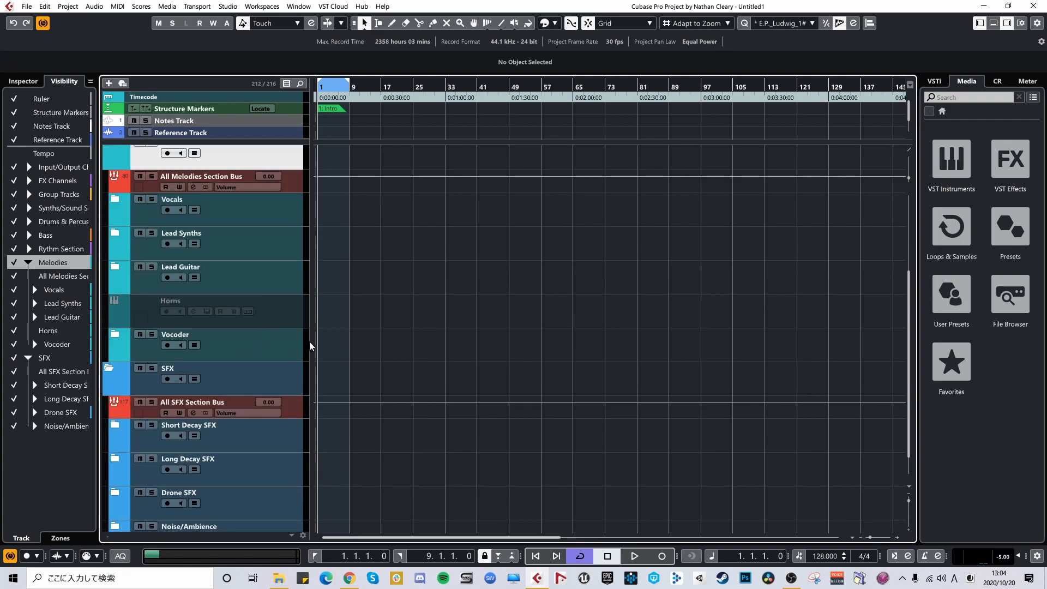
# Step: Hide the Vocoder folder through its track visibility setting and make it visible again
pyautogui.click(274, 352)
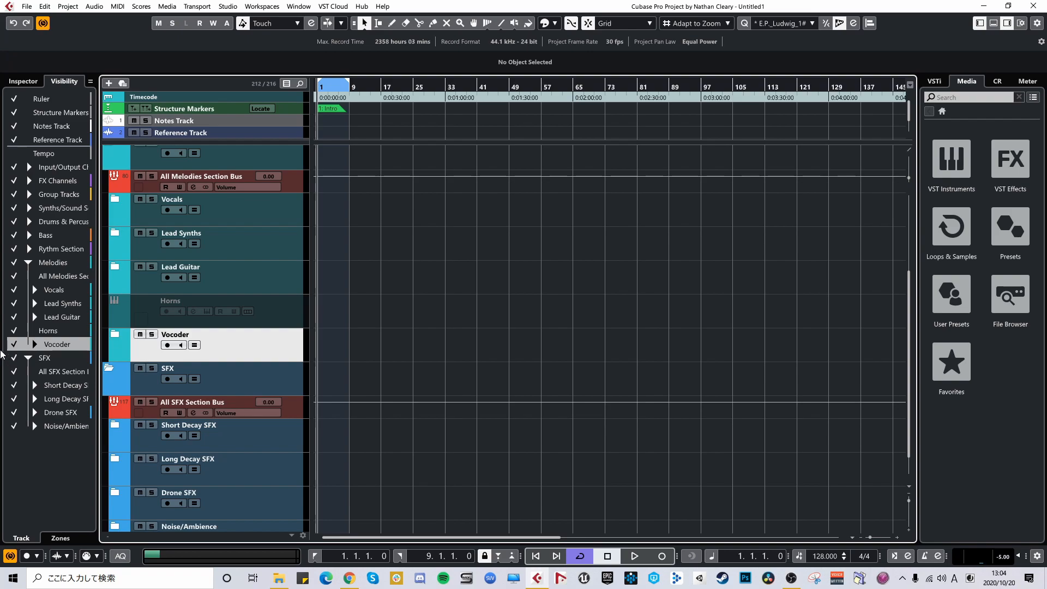
pyautogui.click(15, 347)
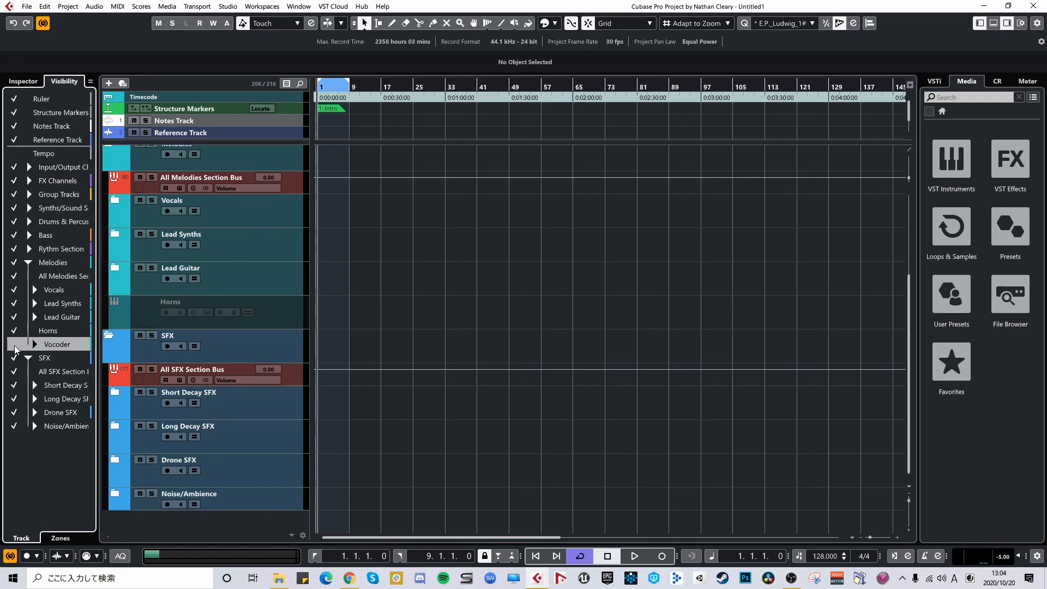
pyautogui.click(23, 80)
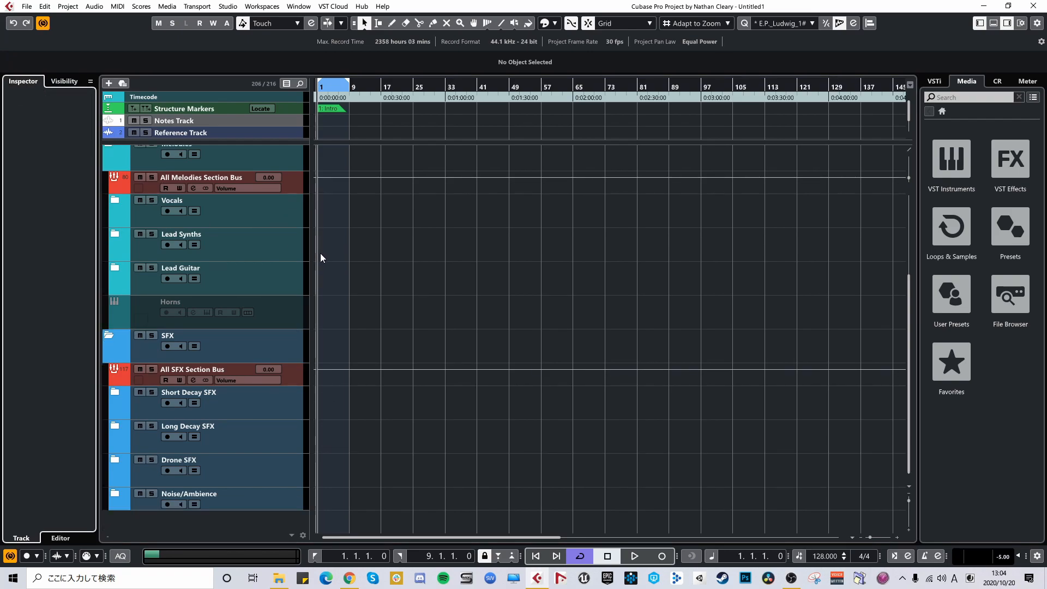
pyautogui.click(71, 83)
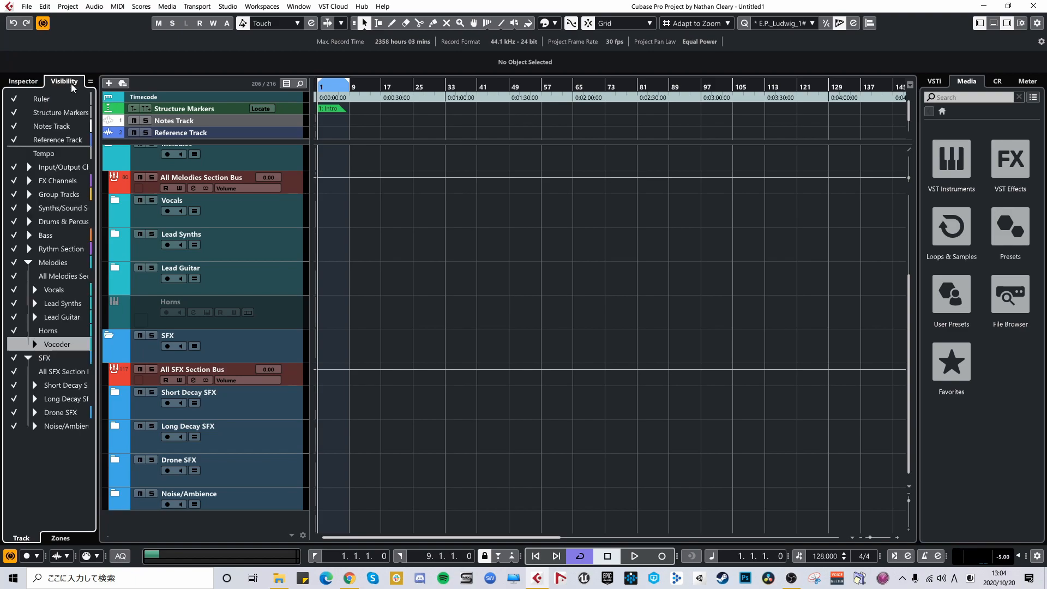
pyautogui.click(21, 344)
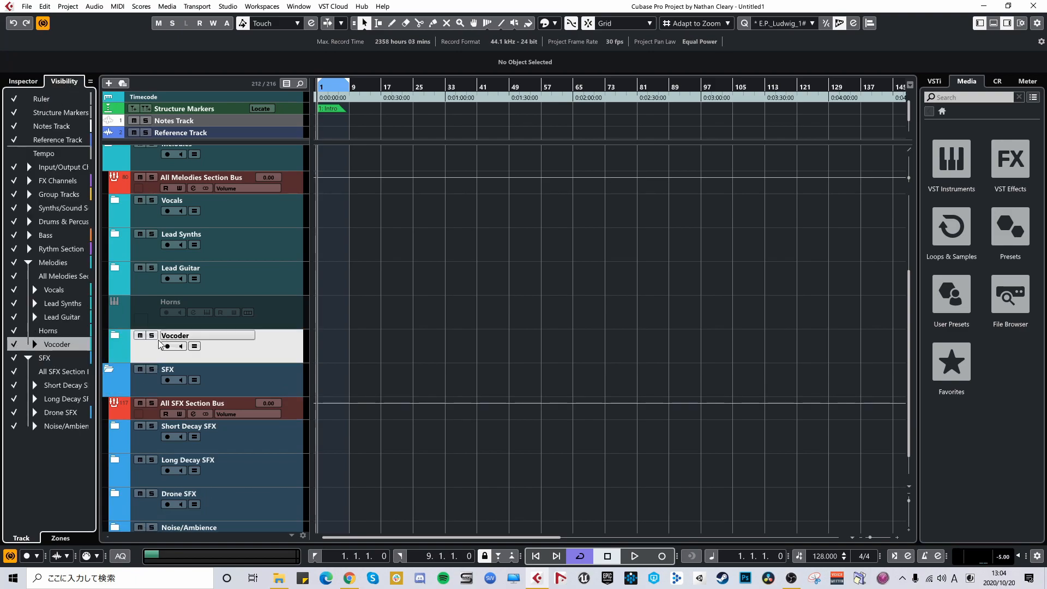
# Step: Expand the Vocoder folder and examine the bus, VCA and audio tracks inside it
pyautogui.click(114, 336)
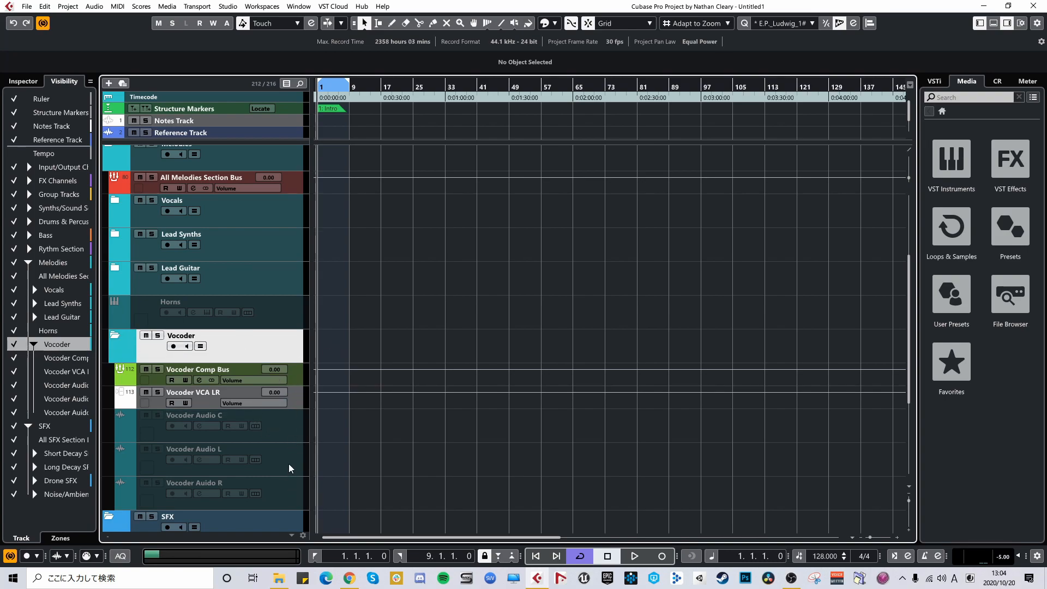
pyautogui.click(302, 376)
pyautogui.click(300, 398)
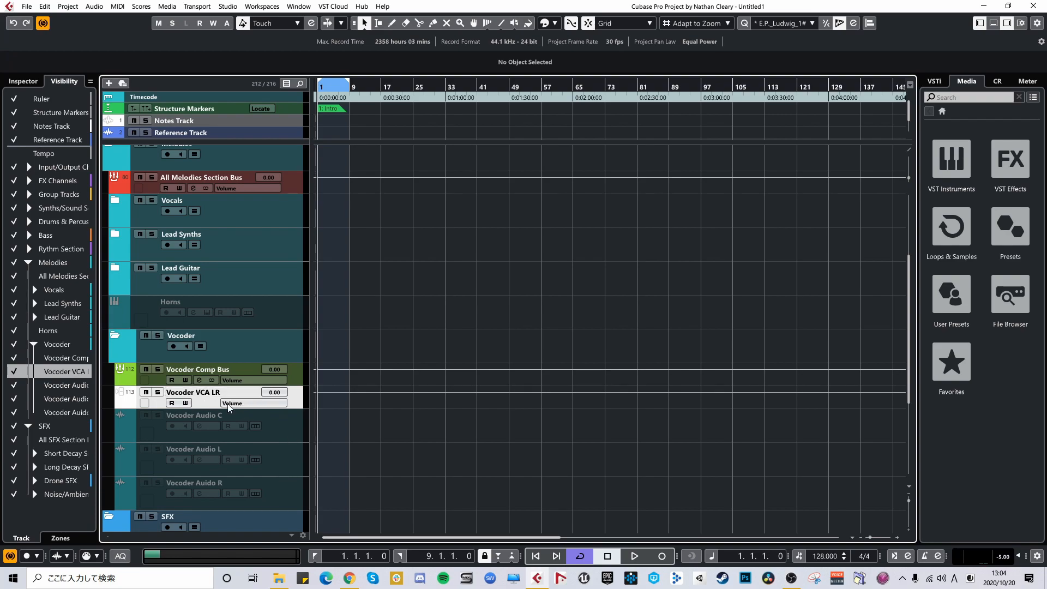
pyautogui.click(284, 347)
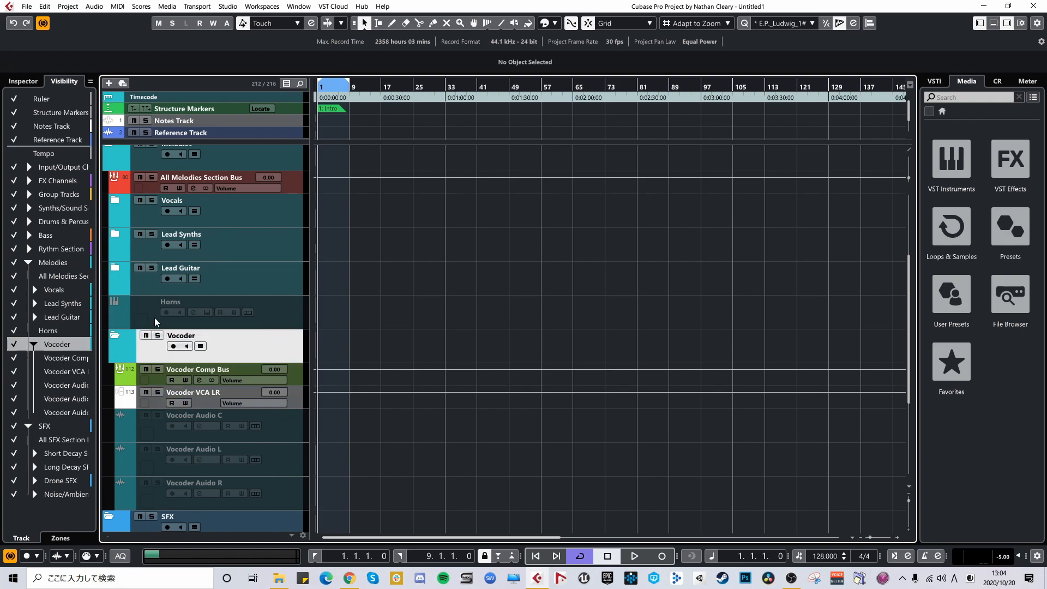
# Step: Hide the Vocoder, SFX and Melodies folders from the track list, with the Vocoder and SFX folders collapsed
pyautogui.click(14, 345)
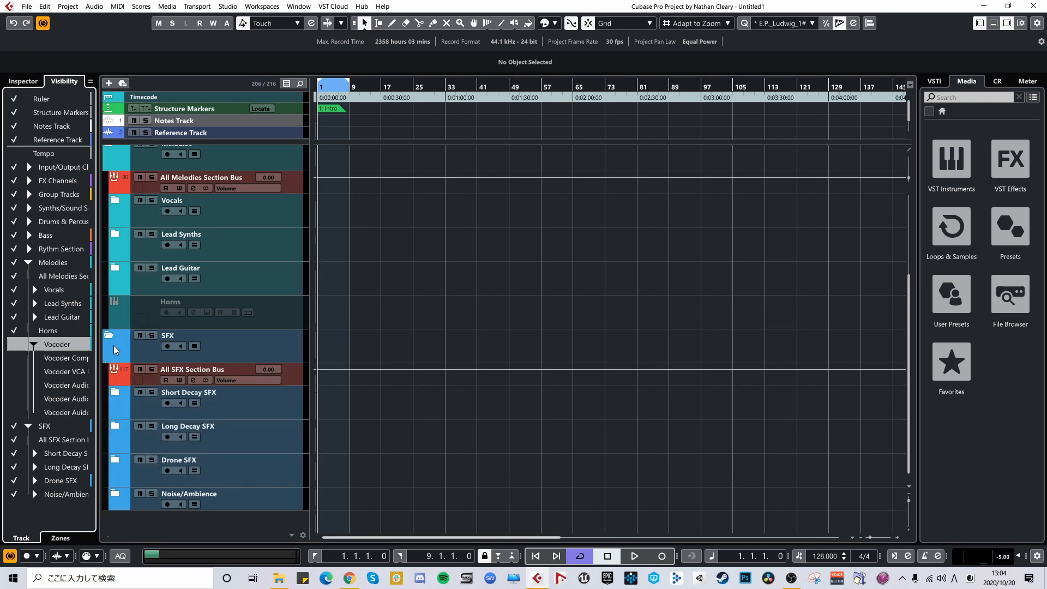
pyautogui.click(34, 344)
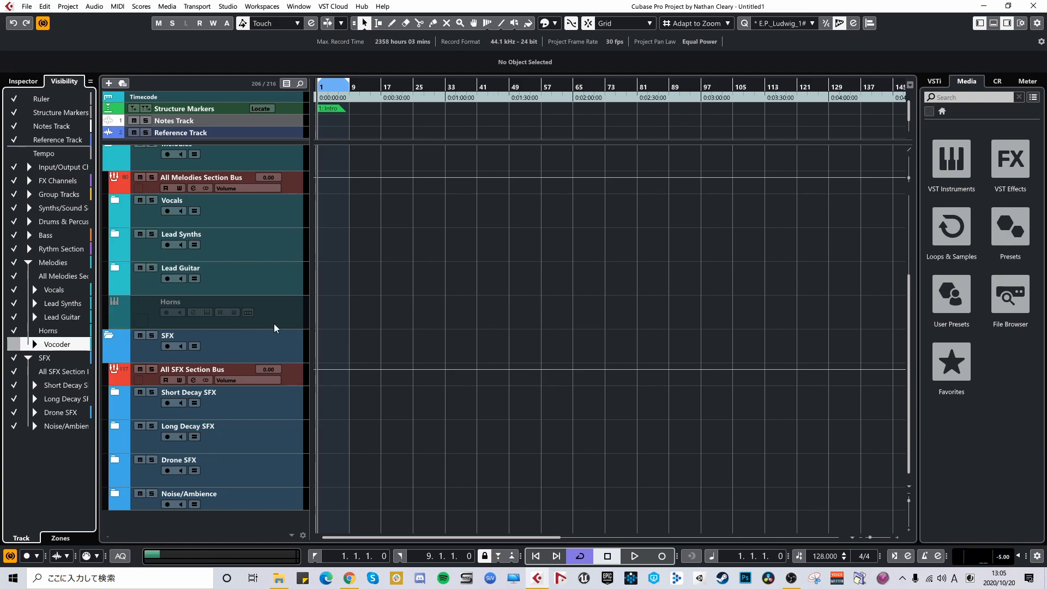
pyautogui.click(270, 347)
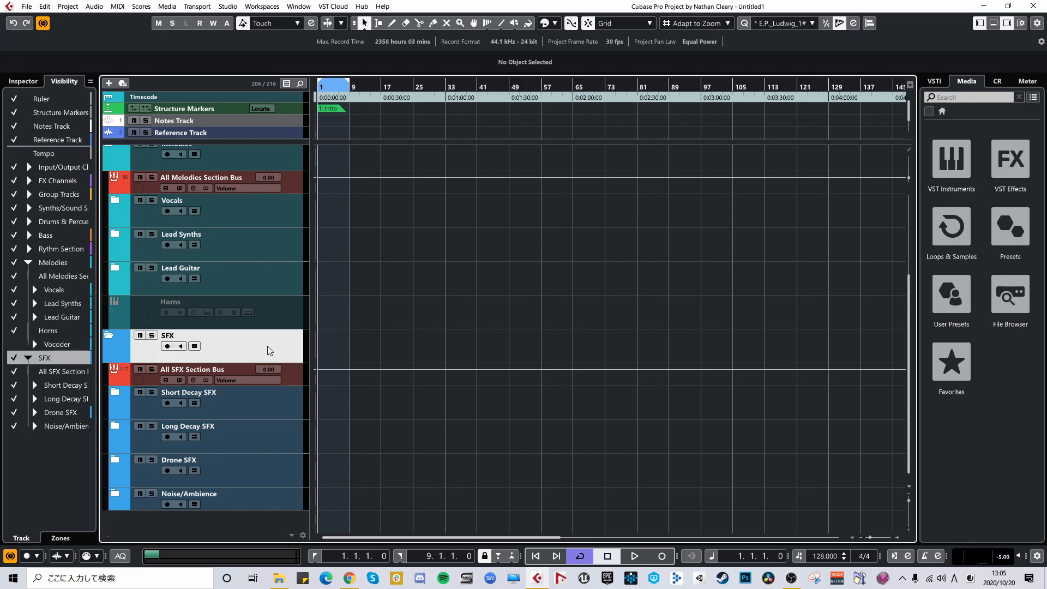
pyautogui.click(112, 337)
pyautogui.click(11, 358)
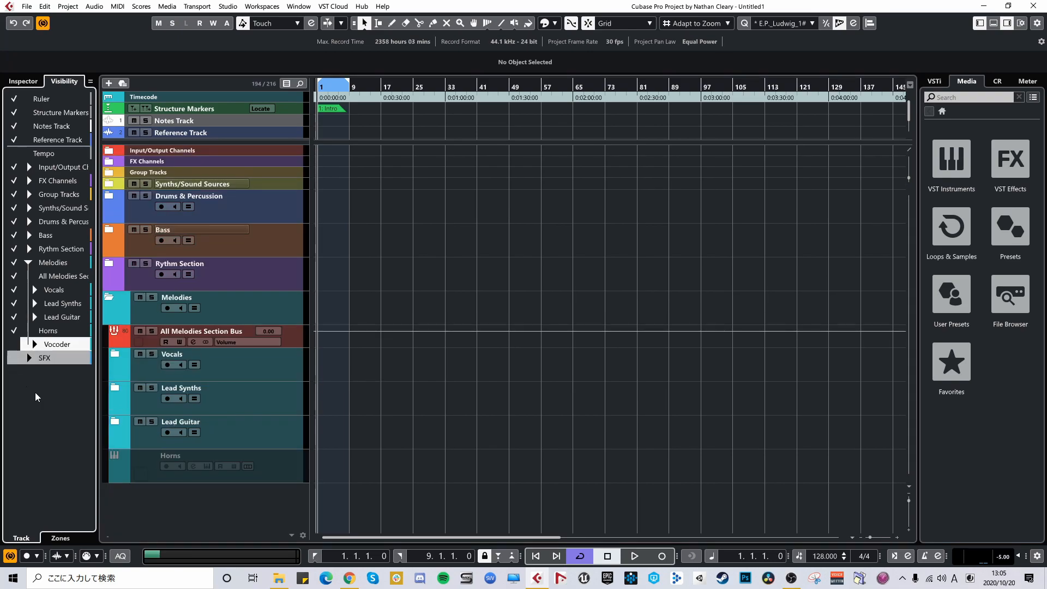
pyautogui.click(261, 303)
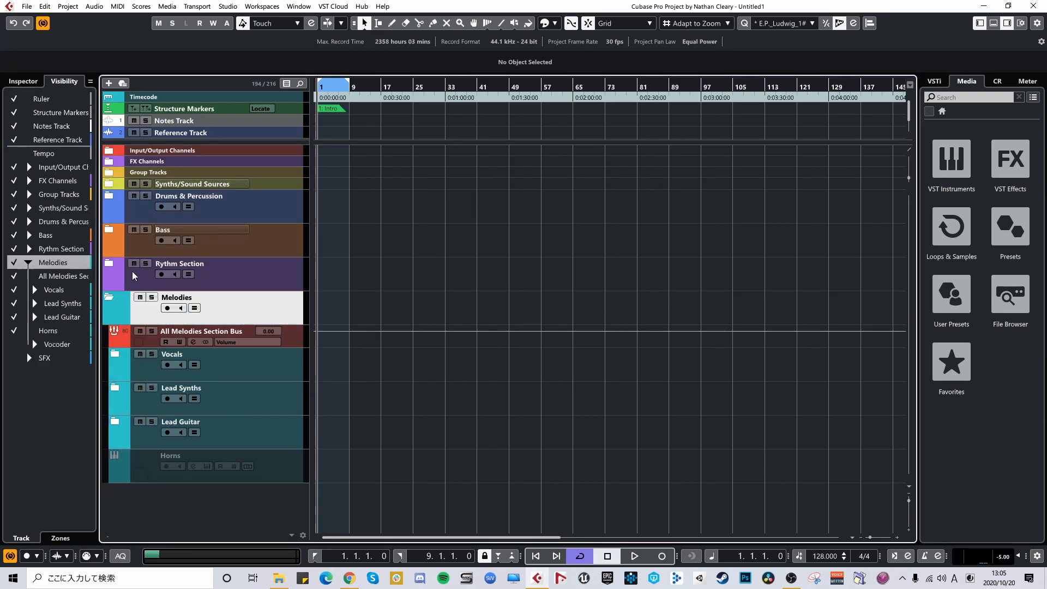
pyautogui.click(15, 263)
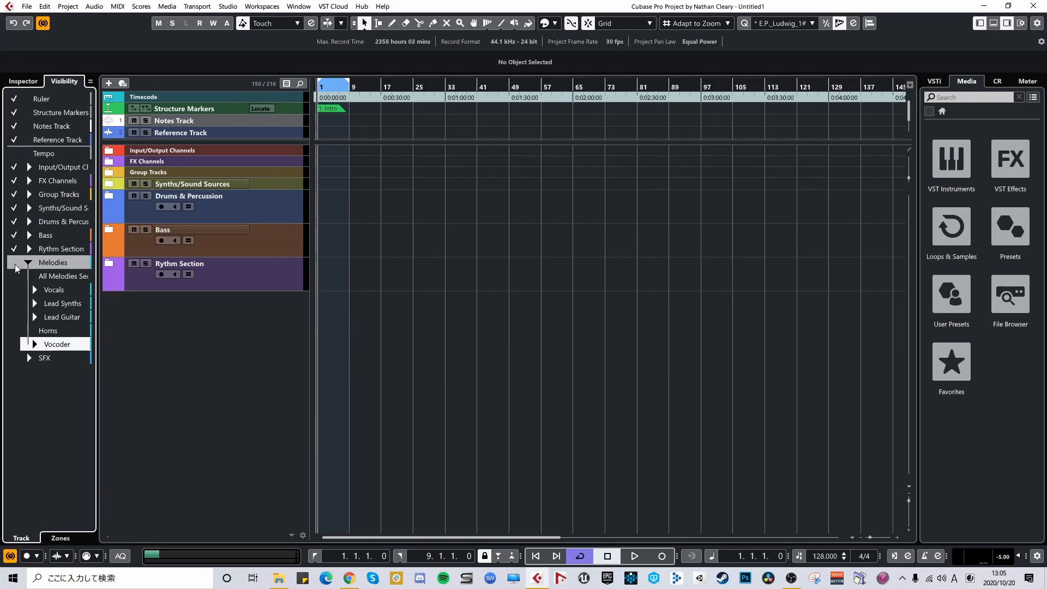
# Step: Expand the Rythm Section folder to view its group buses and subfolders, and collapse it again
pyautogui.click(296, 281)
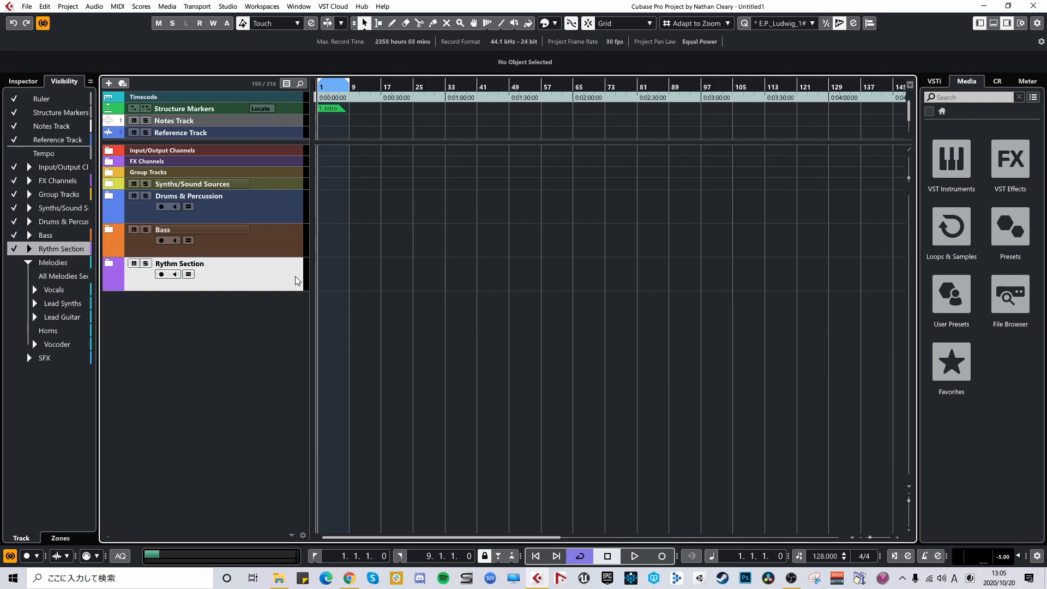
pyautogui.click(110, 263)
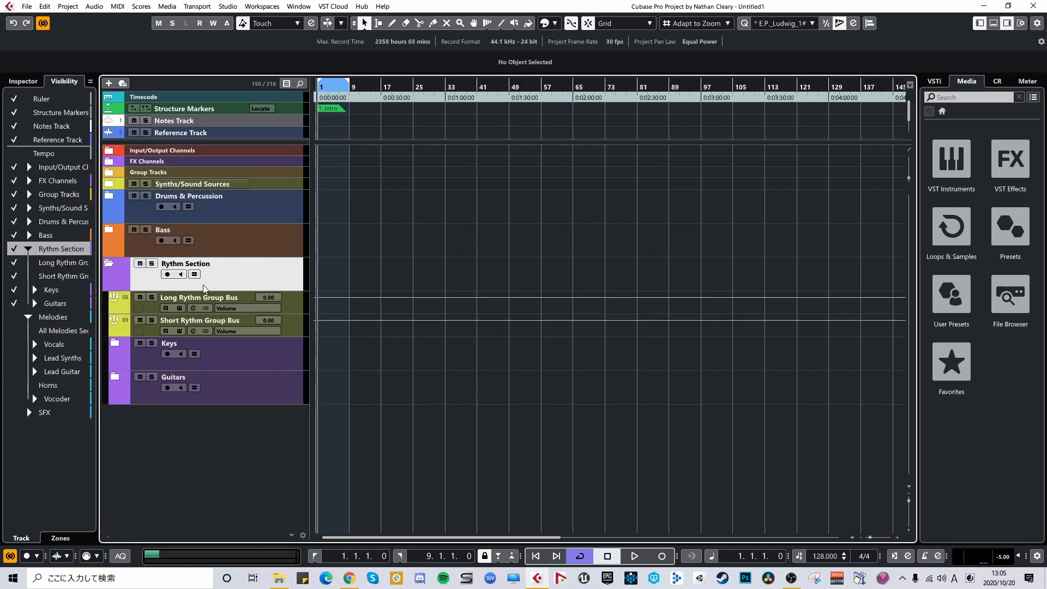
pyautogui.click(109, 263)
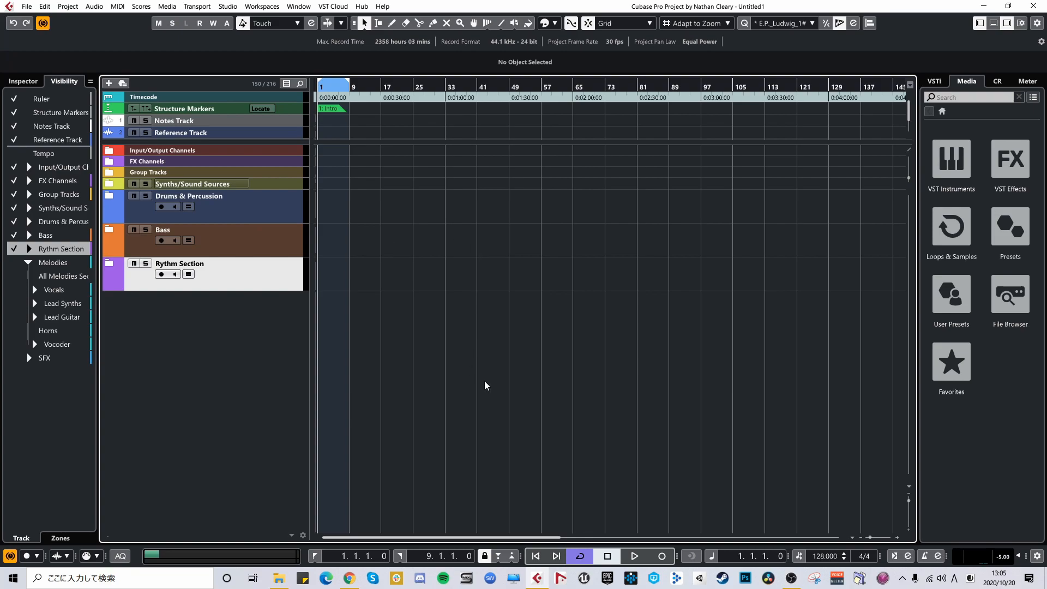
# Step: Compare the channel visibility in the MixConsole with the Project window's track visibility, using the Rythm Section folder as the example
pyautogui.press('F3')
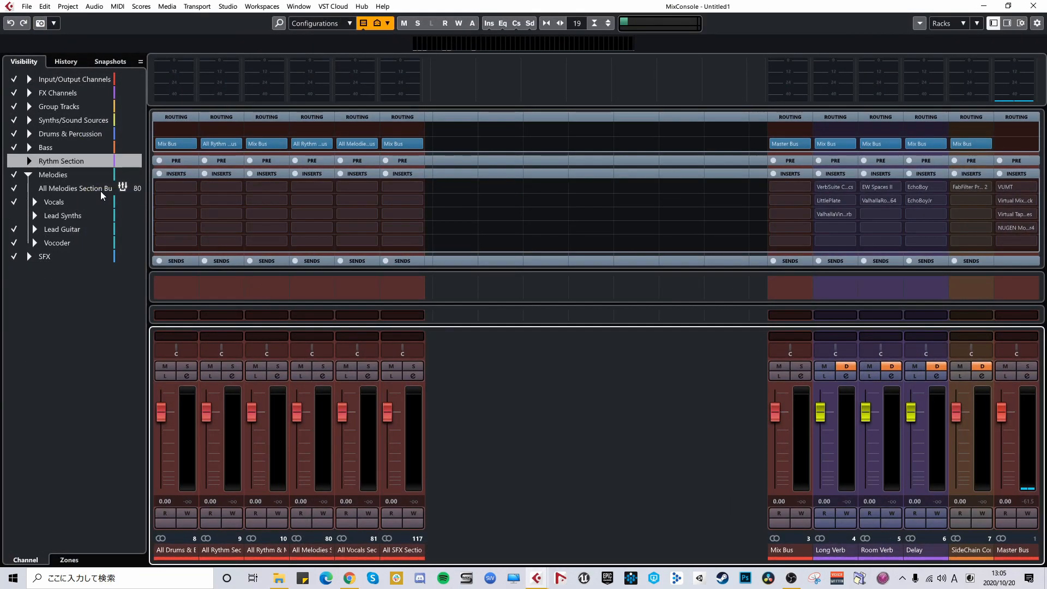
pyautogui.click(11, 162)
pyautogui.press('F3')
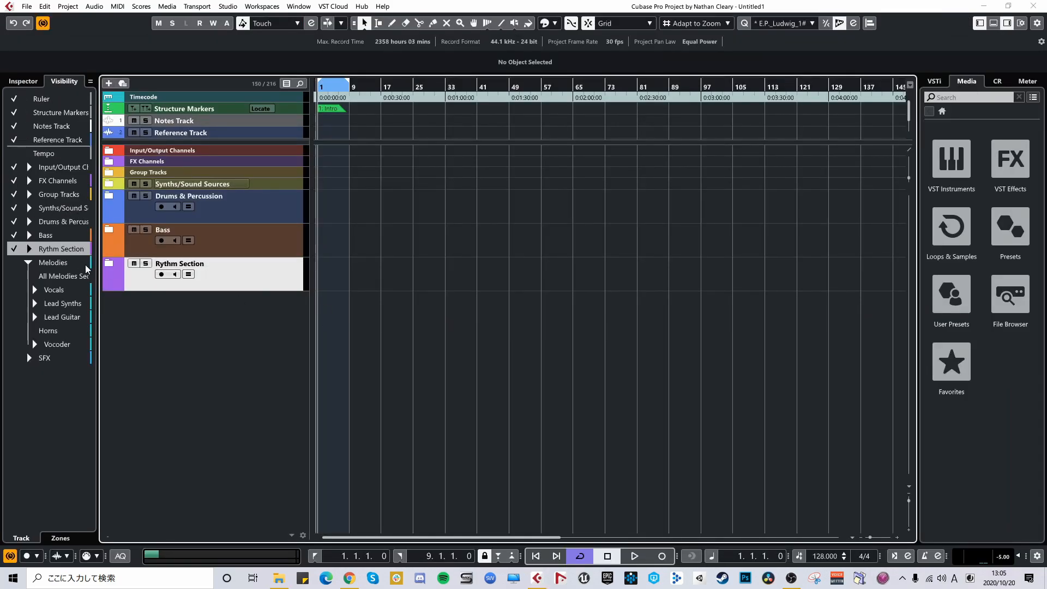
pyautogui.press('F3')
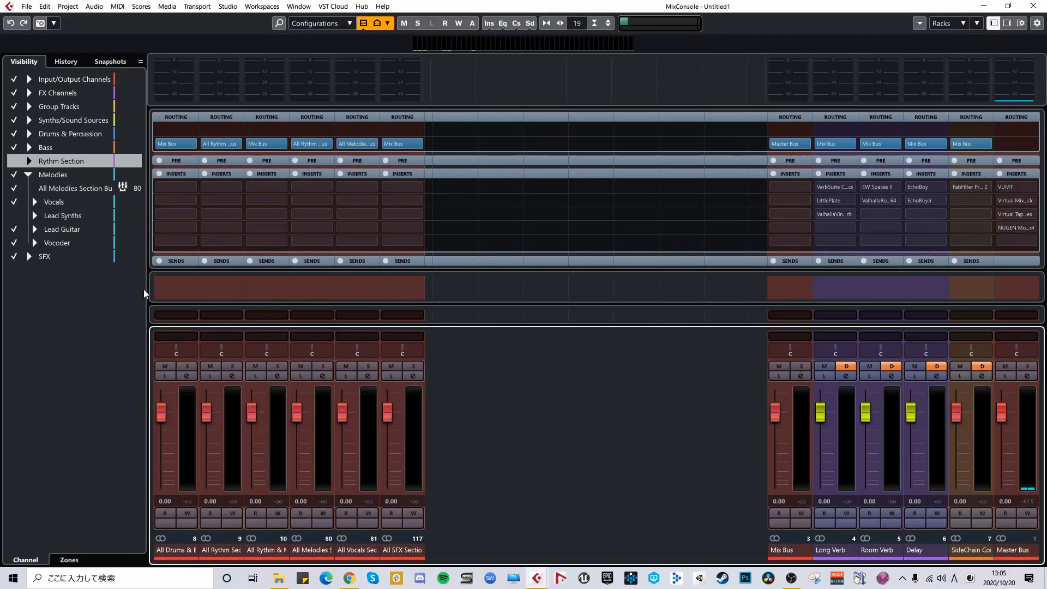
pyautogui.press('F3')
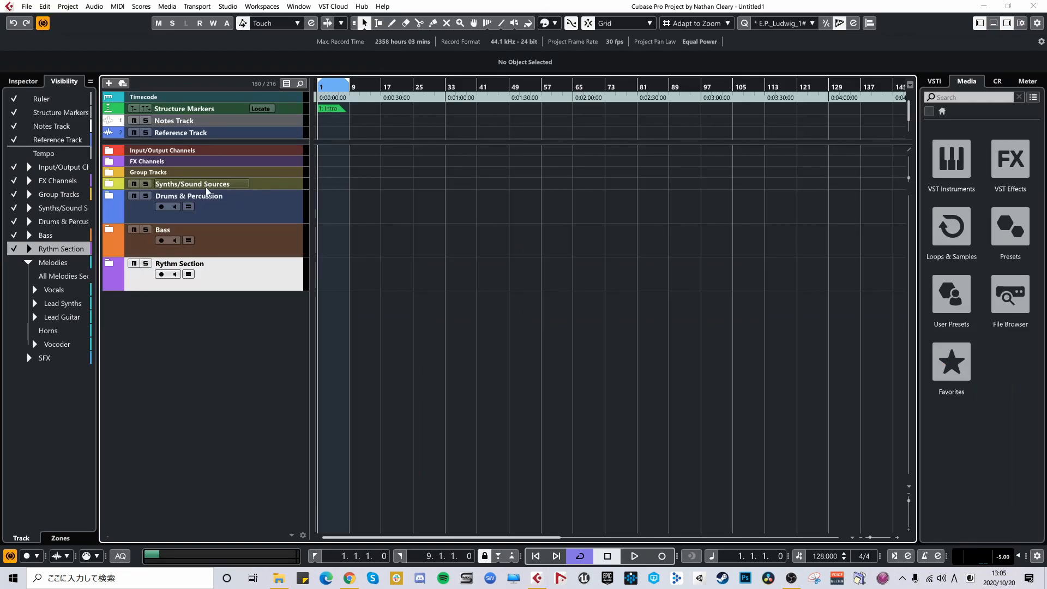
pyautogui.click(14, 249)
pyautogui.press('F3')
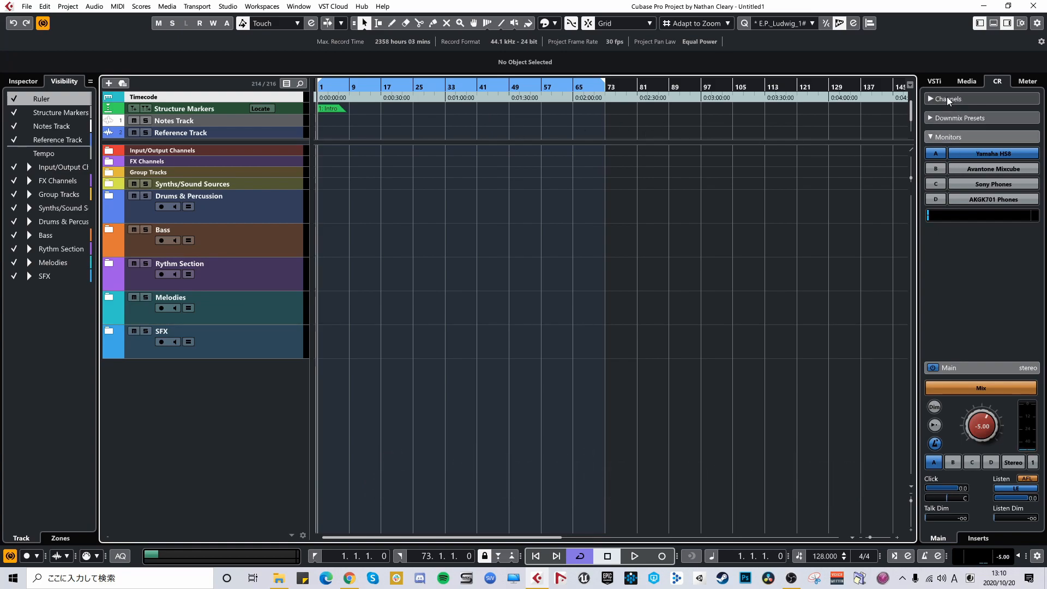
# Step: Turn off the track list division and expand the SFX, Melodies, Rythm Section and Bass folders
pyautogui.hotkey('ctrl', 'shift', 'd')
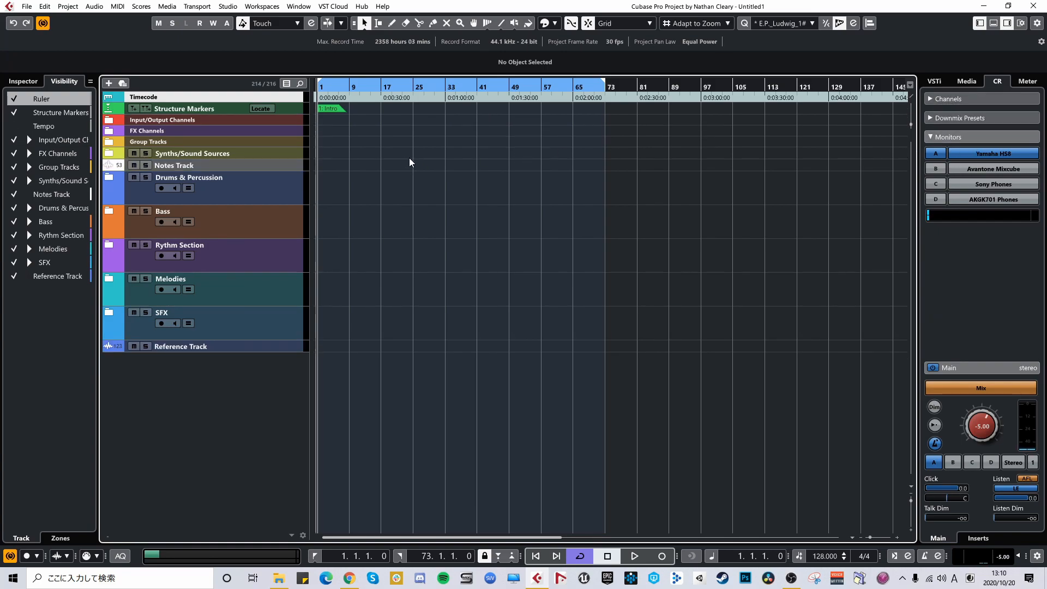
pyautogui.click(108, 313)
pyautogui.click(109, 279)
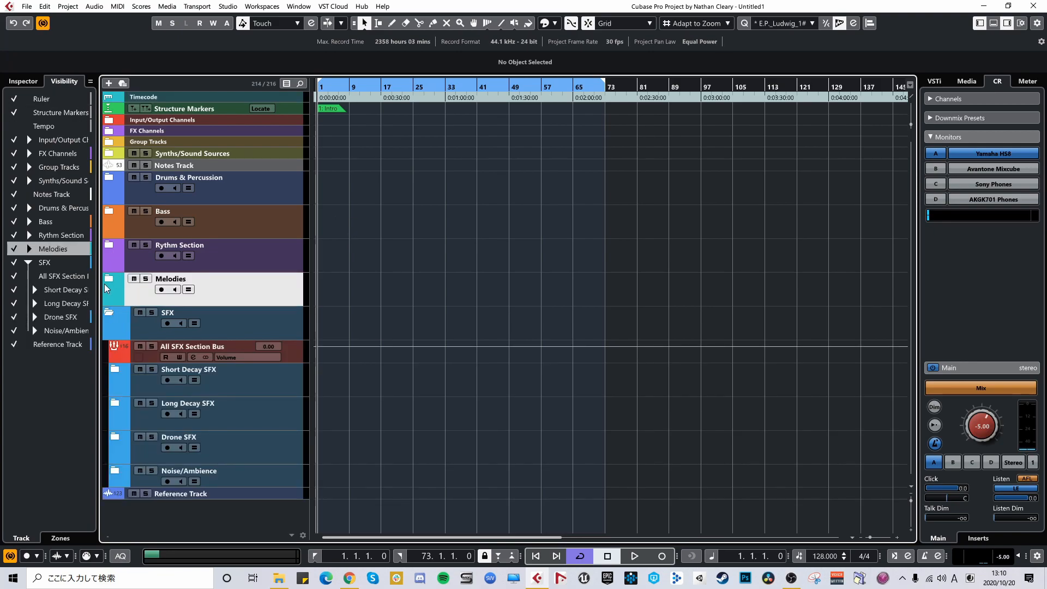
pyautogui.click(112, 246)
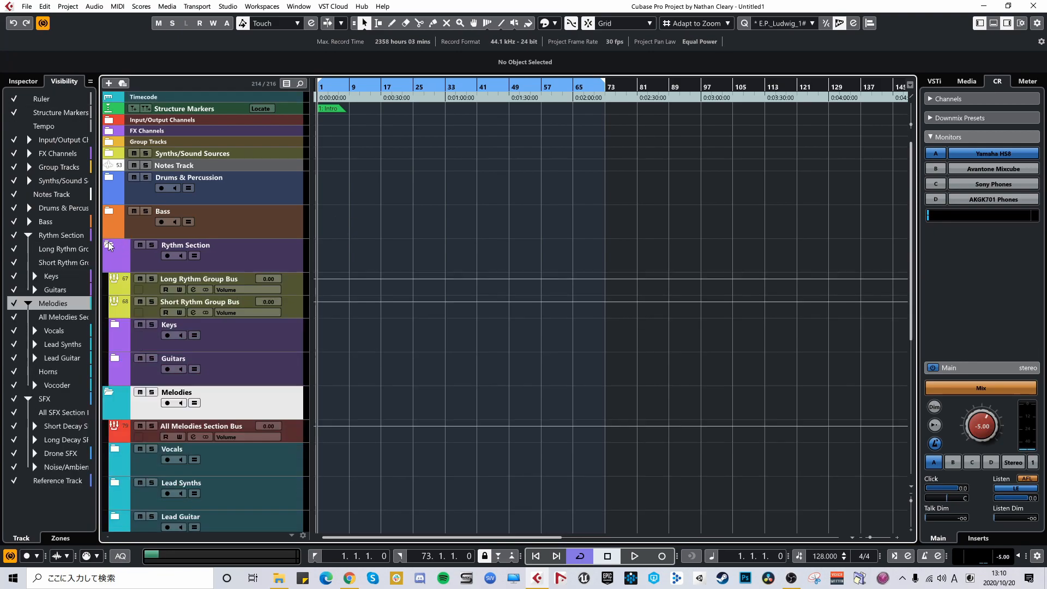
pyautogui.click(110, 212)
# Step: Divide the track list so the Timecode, Structure Markers, Notes and Reference tracks stay fixed above the scrollable folders
pyautogui.scroll(-5, 430, 130)
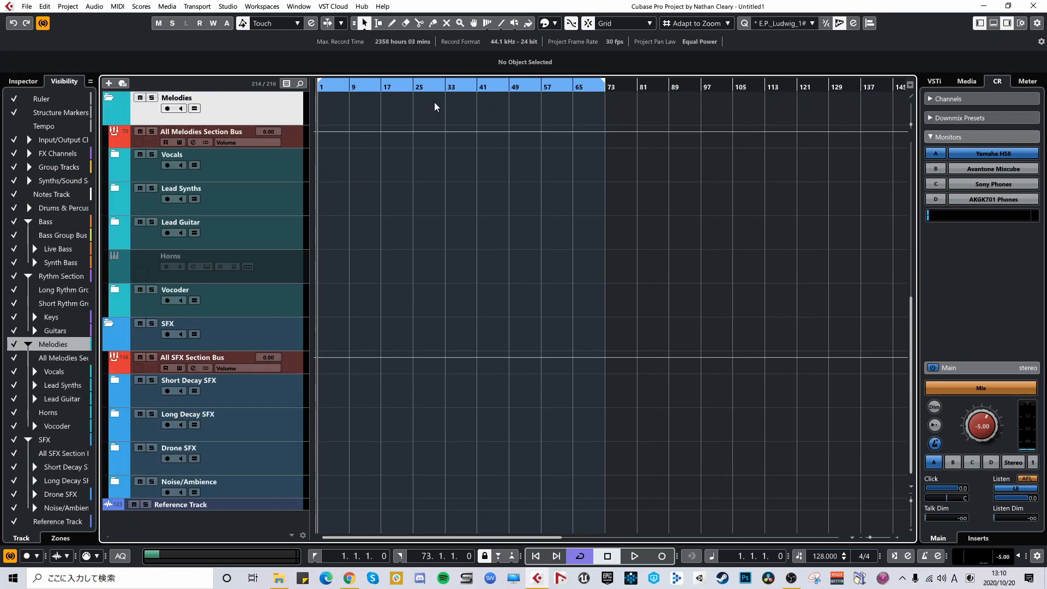
pyautogui.scroll(5, 429, 218)
pyautogui.scroll(-5, 430, 217)
pyautogui.scroll(7, 423, 211)
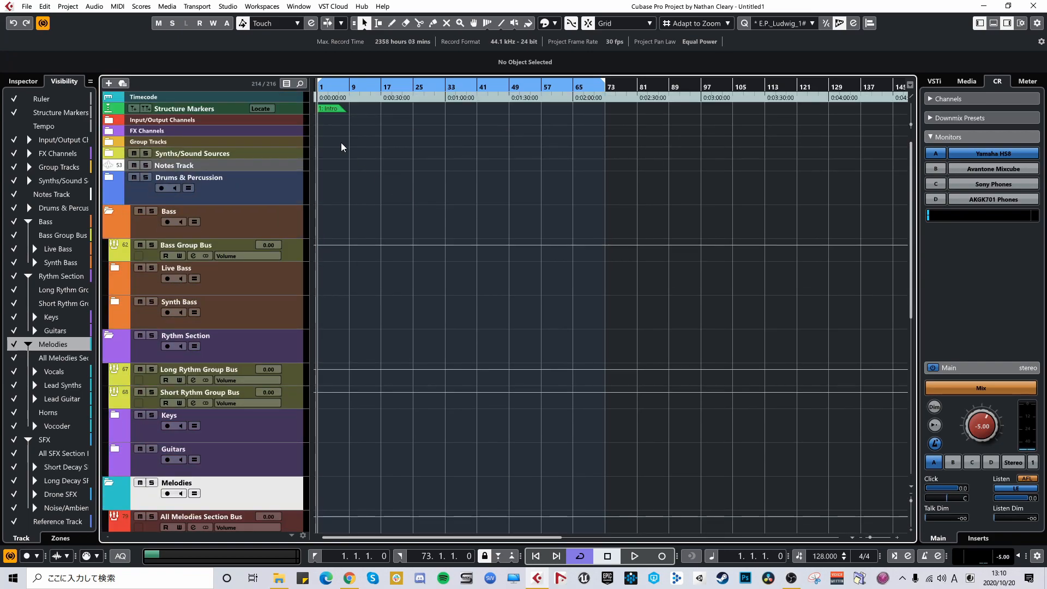
pyautogui.click(911, 96)
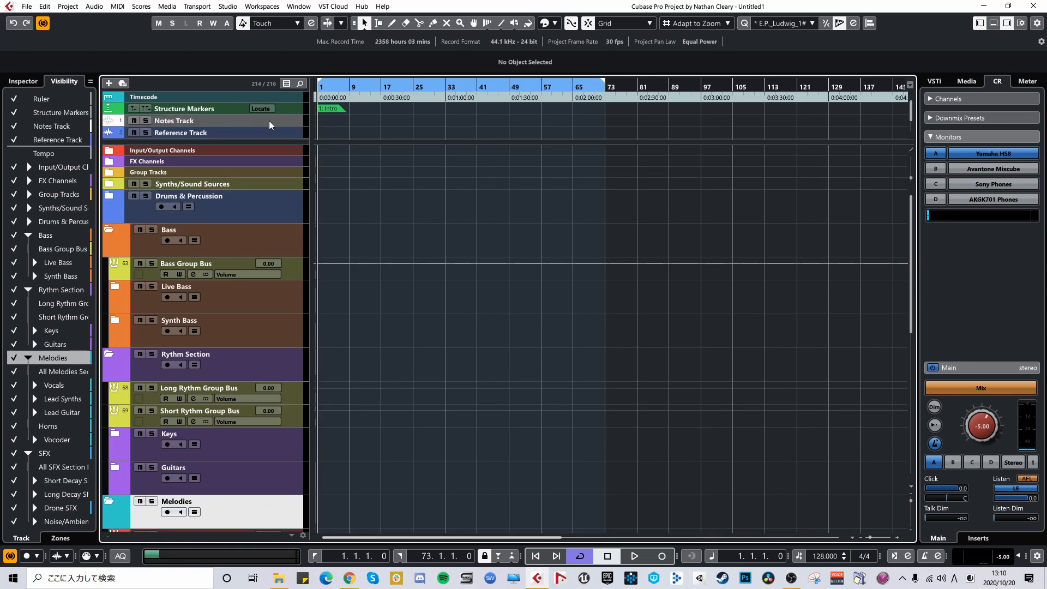
pyautogui.scroll(-8, 393, 197)
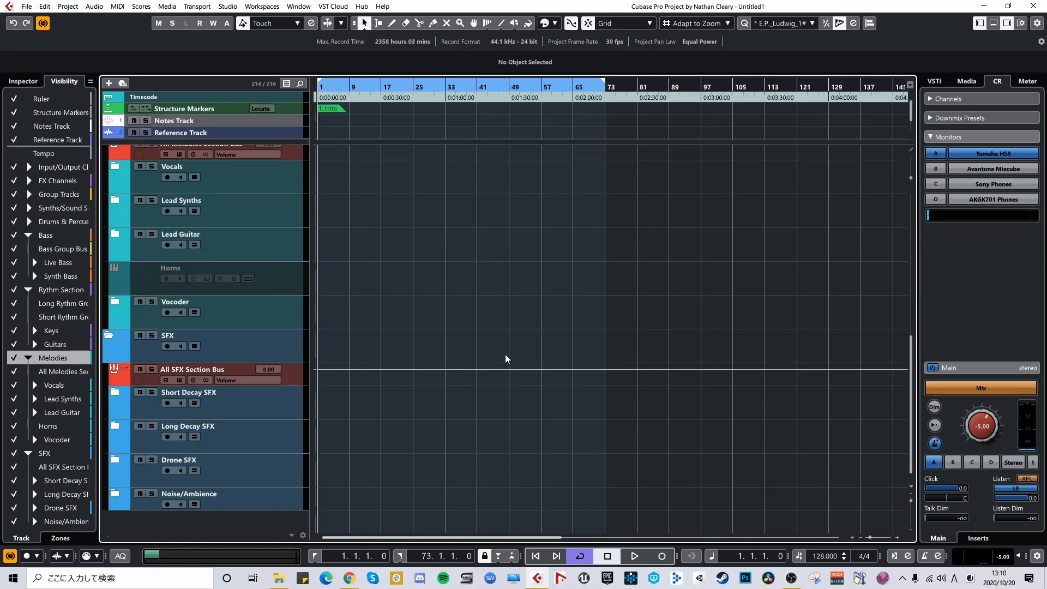
pyautogui.scroll(8, 506, 358)
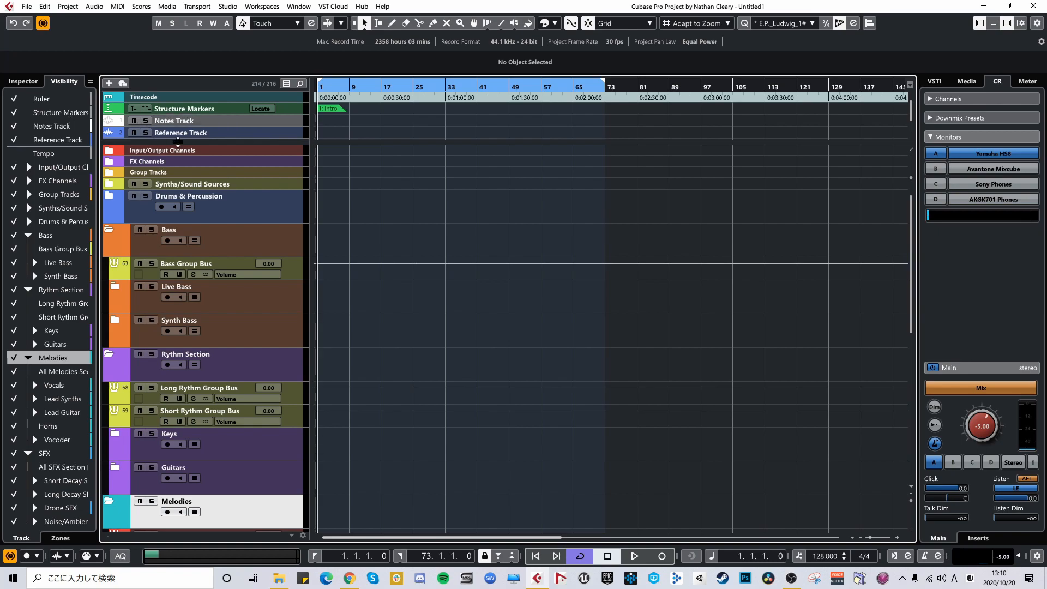
# Step: Select the Reference Track and enlarge the fixed upper track area so it leaves empty space beneath that track
pyautogui.moveTo(215, 140); pyautogui.dragTo(215, 149)
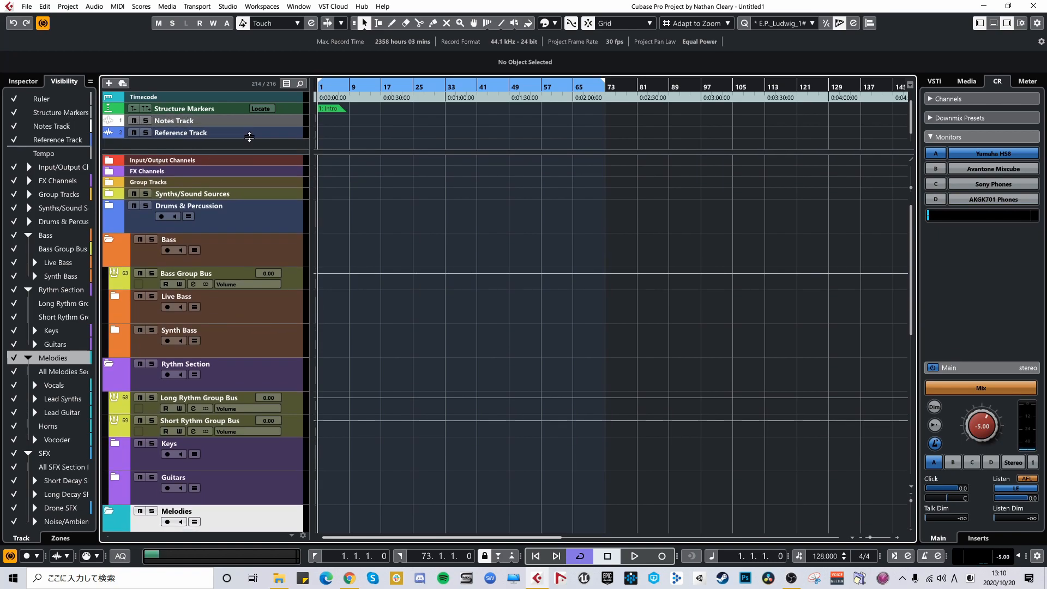
pyautogui.click(249, 136)
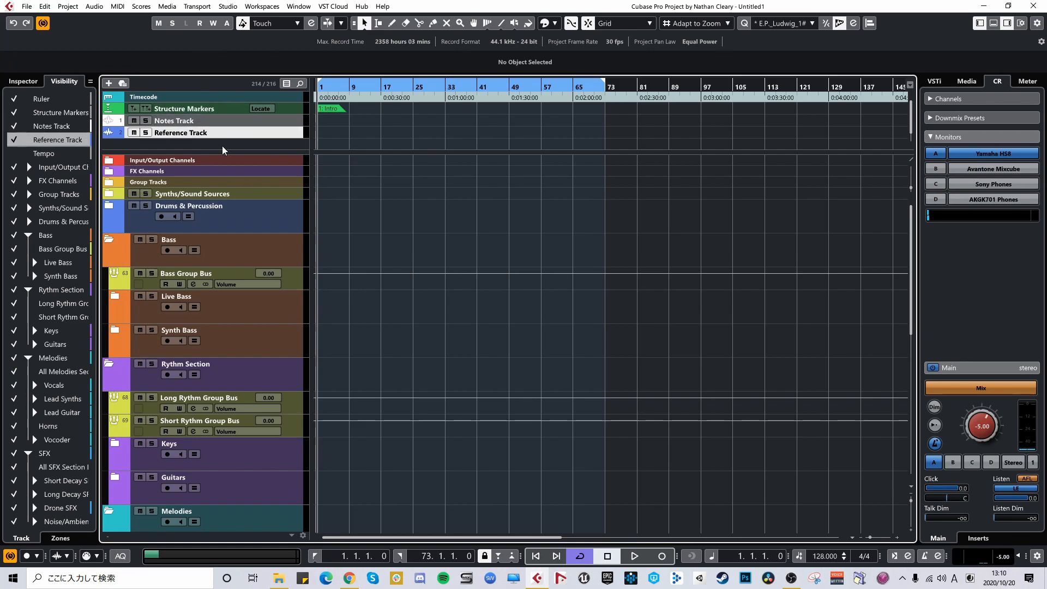
pyautogui.moveTo(245, 150); pyautogui.dragTo(246, 141)
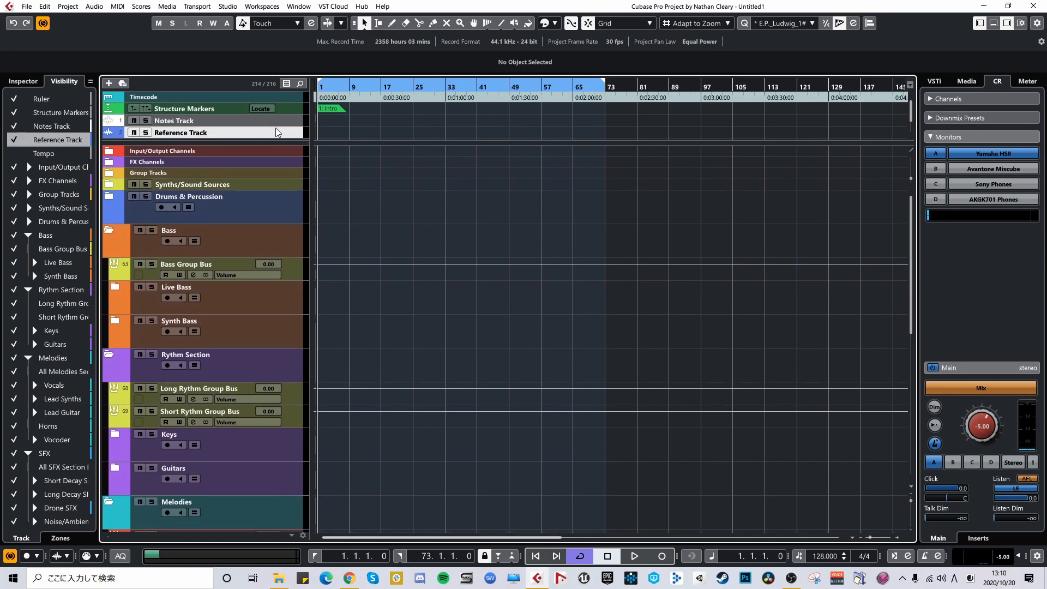
pyautogui.moveTo(247, 143); pyautogui.dragTo(246, 173)
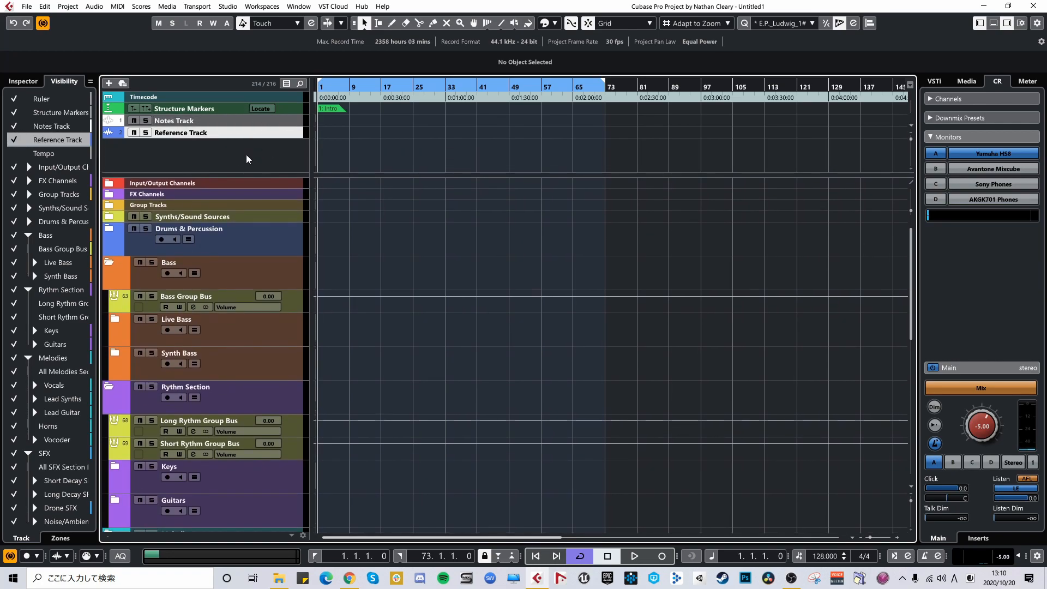
# Step: Review the available track types and add a Video track below the Reference Track
pyautogui.click(108, 82)
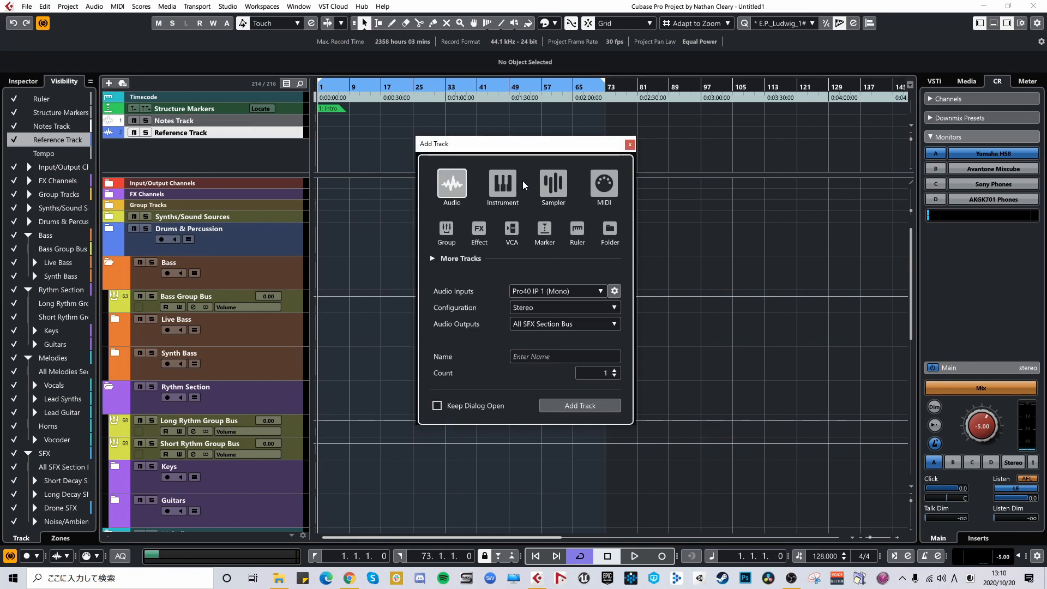
pyautogui.click(557, 233)
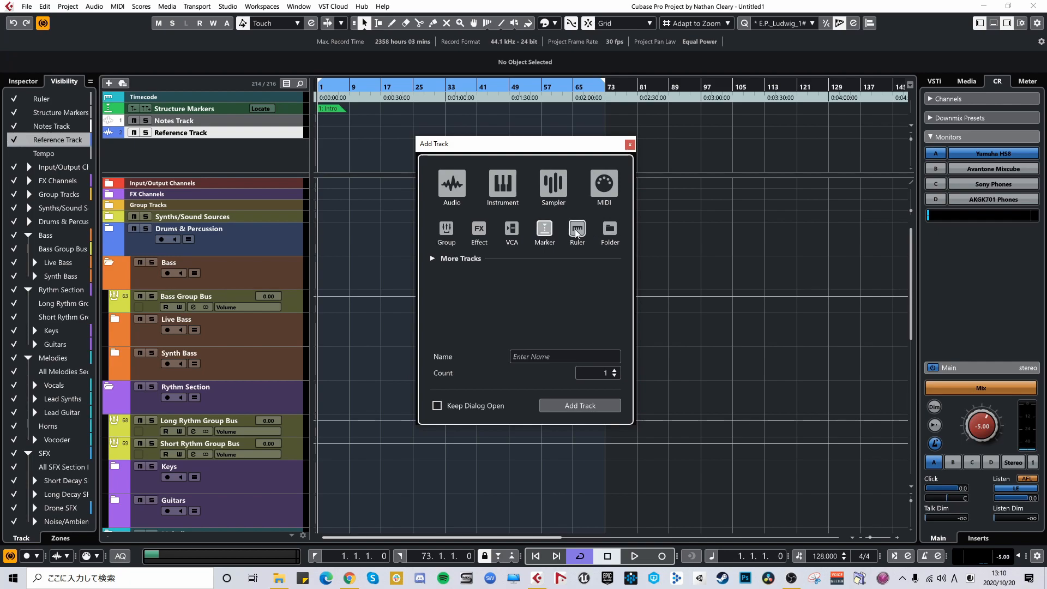
pyautogui.click(610, 229)
pyautogui.click(570, 231)
pyautogui.click(544, 229)
pyautogui.click(432, 258)
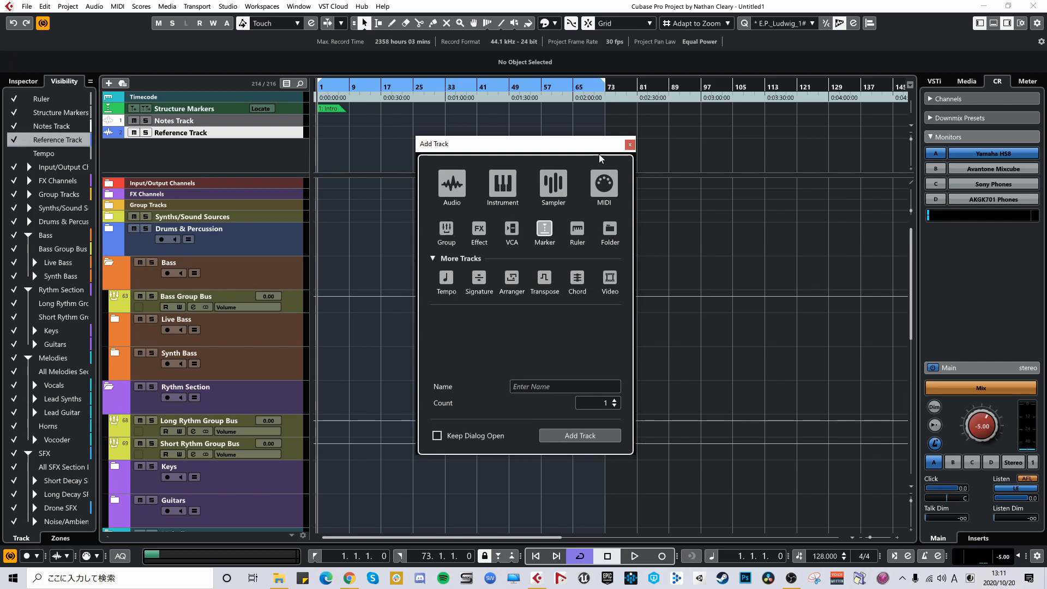
pyautogui.click(609, 278)
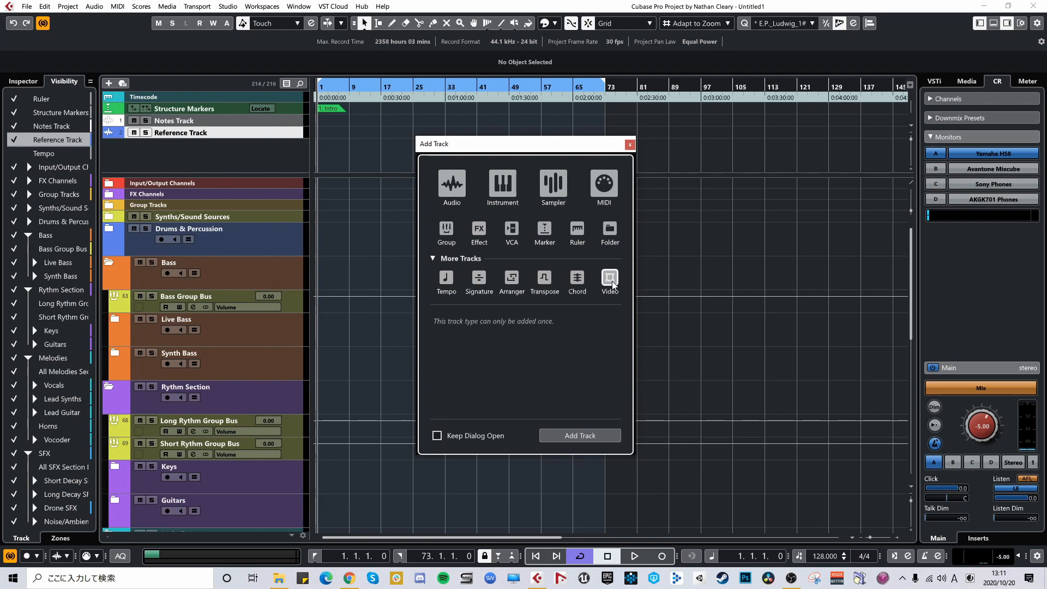
pyautogui.click(603, 436)
# Step: Resize the fixed upper track area so it ends just below the Video track and shows every track from Timecode down
pyautogui.moveTo(184, 175); pyautogui.dragTo(203, 142)
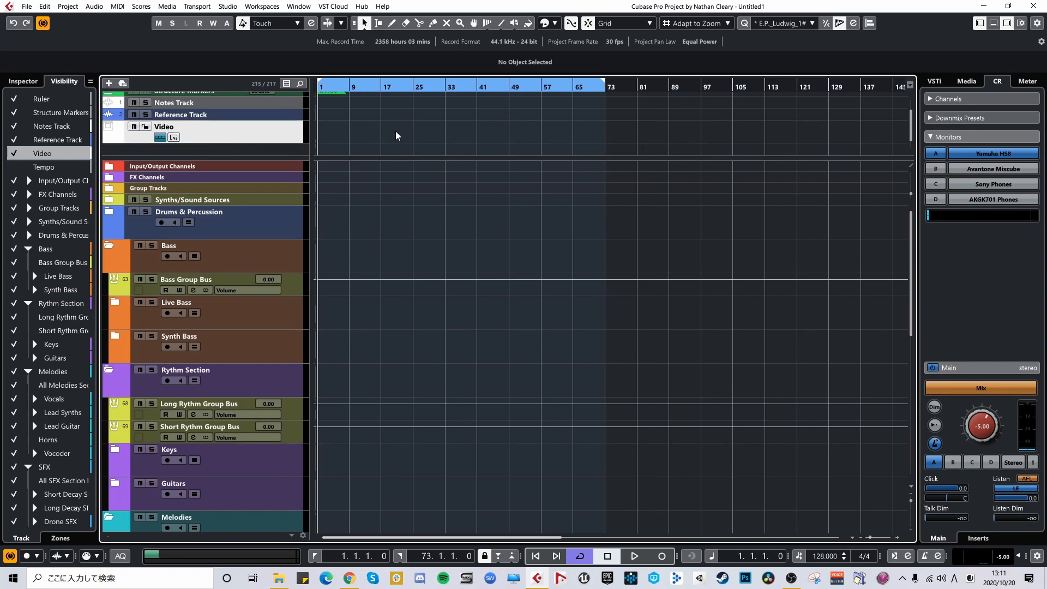
pyautogui.scroll(1, 396, 136)
pyautogui.moveTo(277, 157)
pyautogui.mouseDown()
pyautogui.moveTo(276, 181)
pyautogui.moveTo(277, 167)
pyautogui.mouseUp()
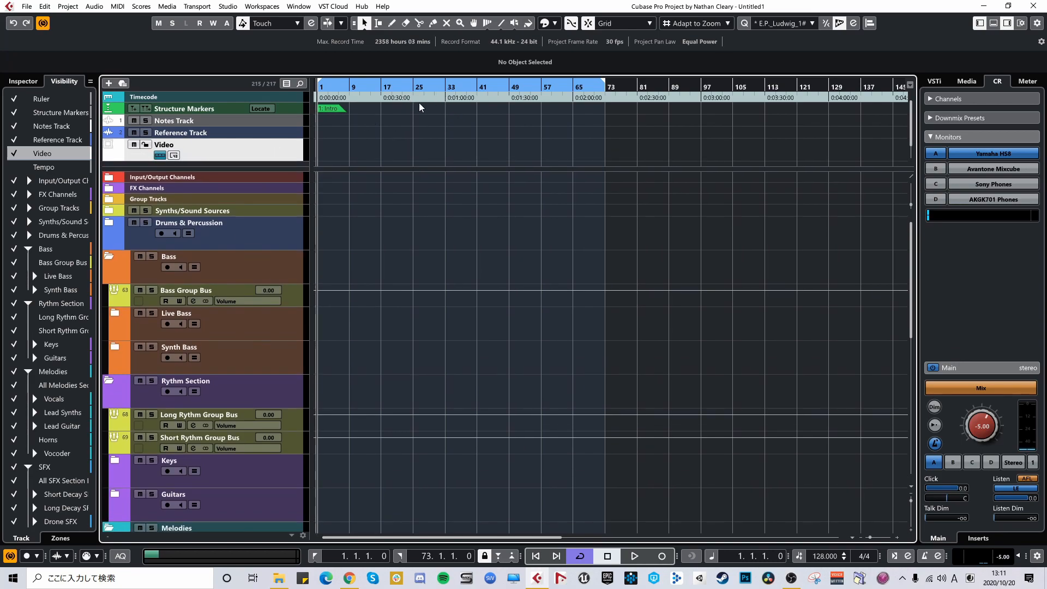
# Step: Check the ruler track's format options, switch the main ruler's display format to Timecode and return it to Bars+Beats
pyautogui.click(174, 99)
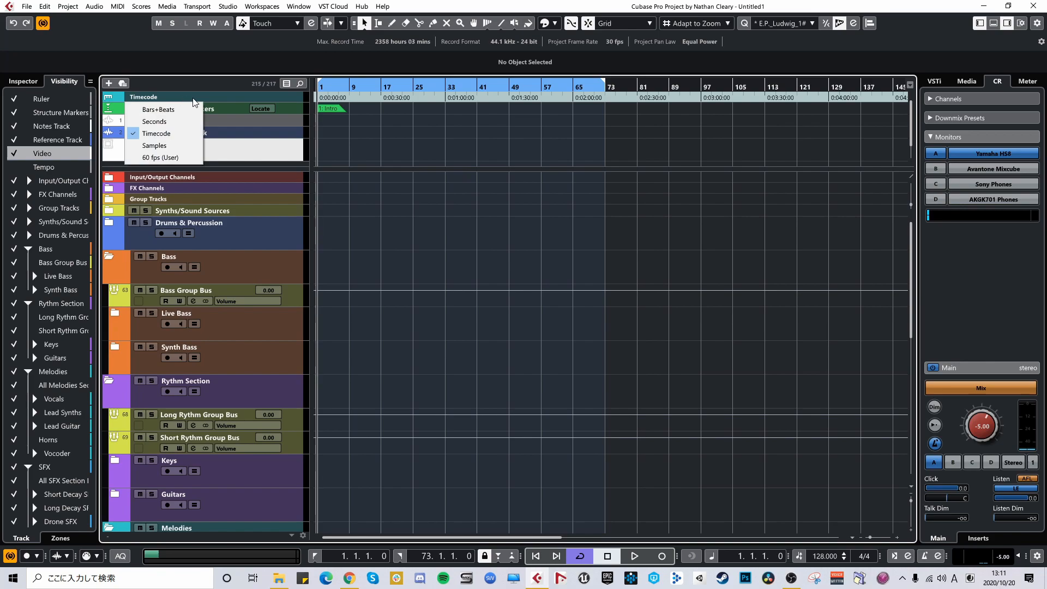
pyautogui.click(218, 98)
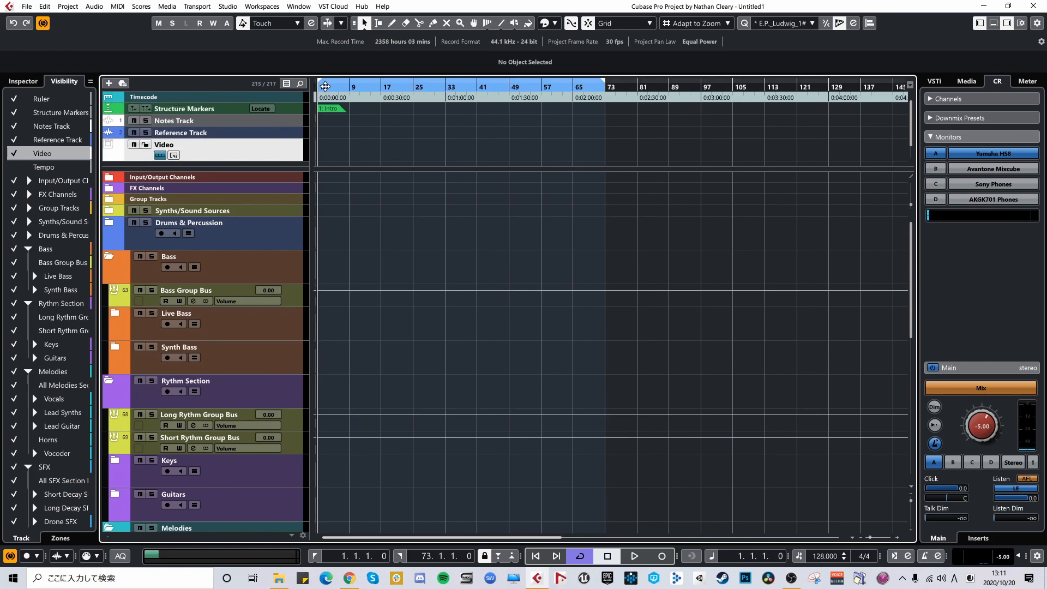
pyautogui.rightClick(661, 76)
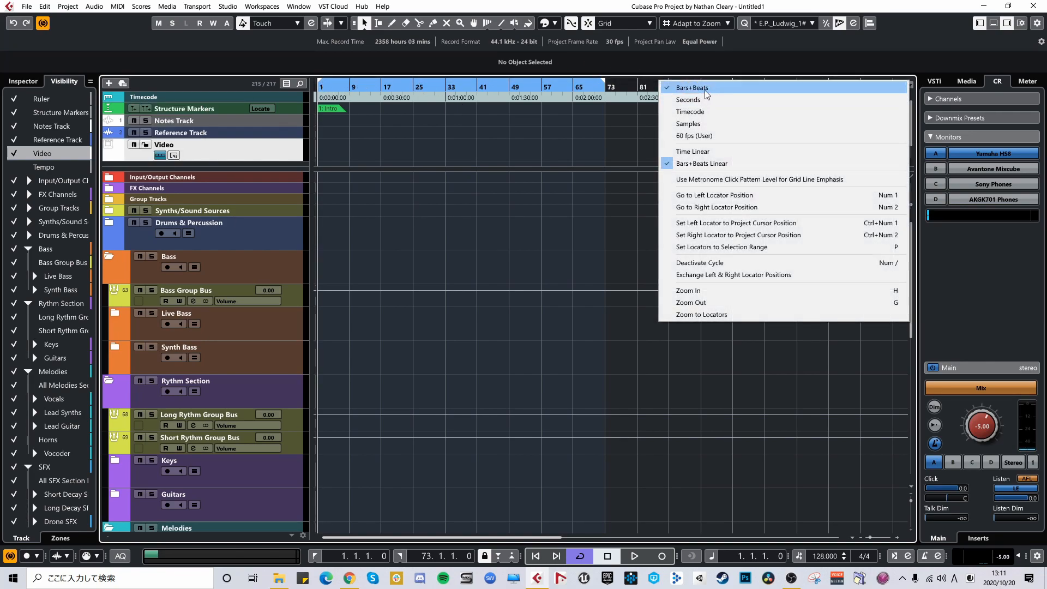
pyautogui.click(641, 75)
pyautogui.rightClick(641, 76)
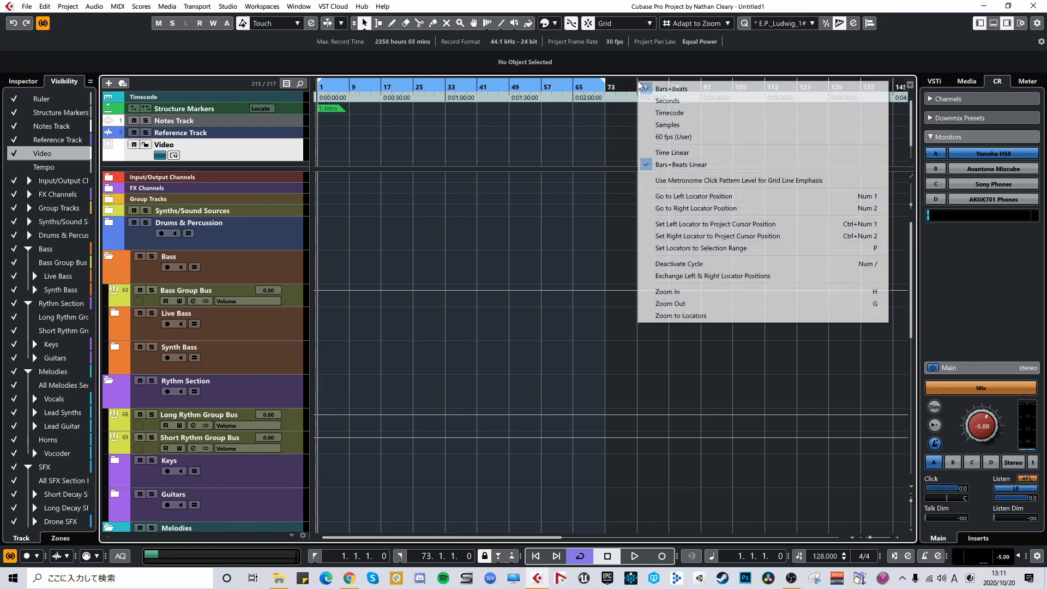
pyautogui.click(696, 104)
pyautogui.rightClick(671, 77)
pyautogui.click(695, 115)
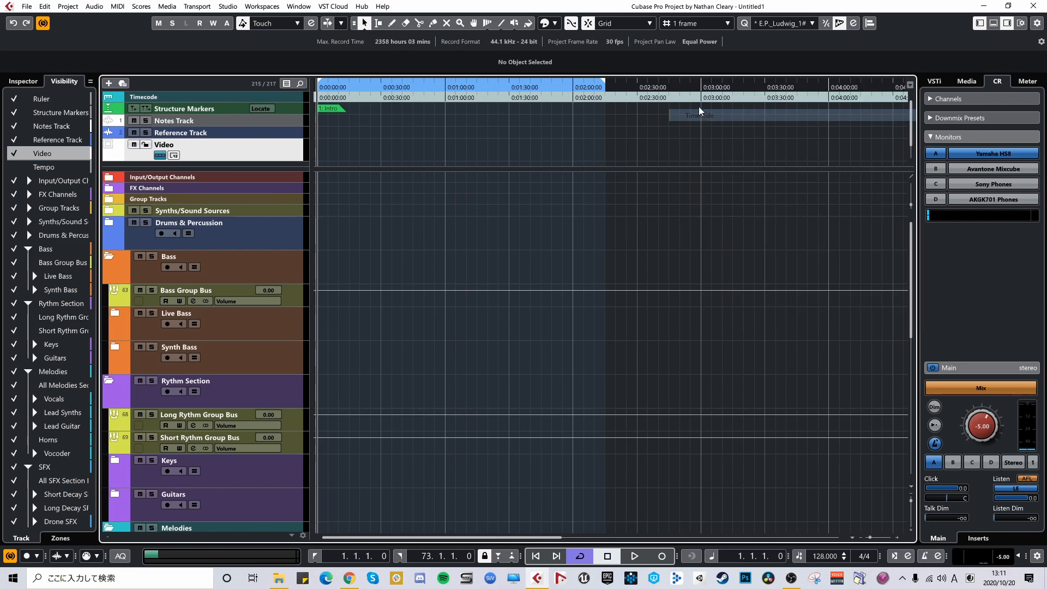
pyautogui.rightClick(677, 82)
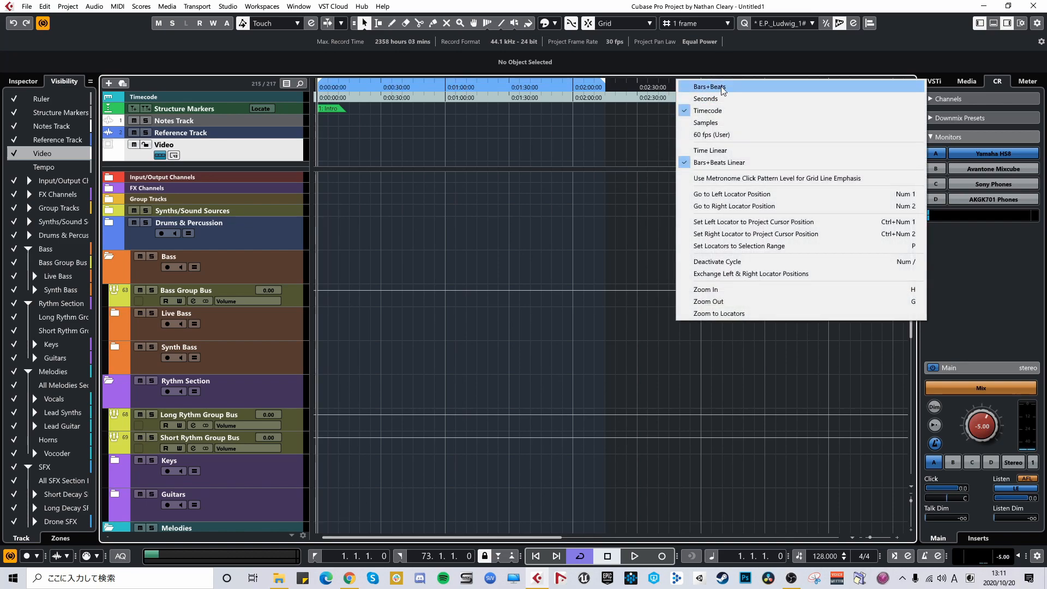
pyautogui.click(731, 93)
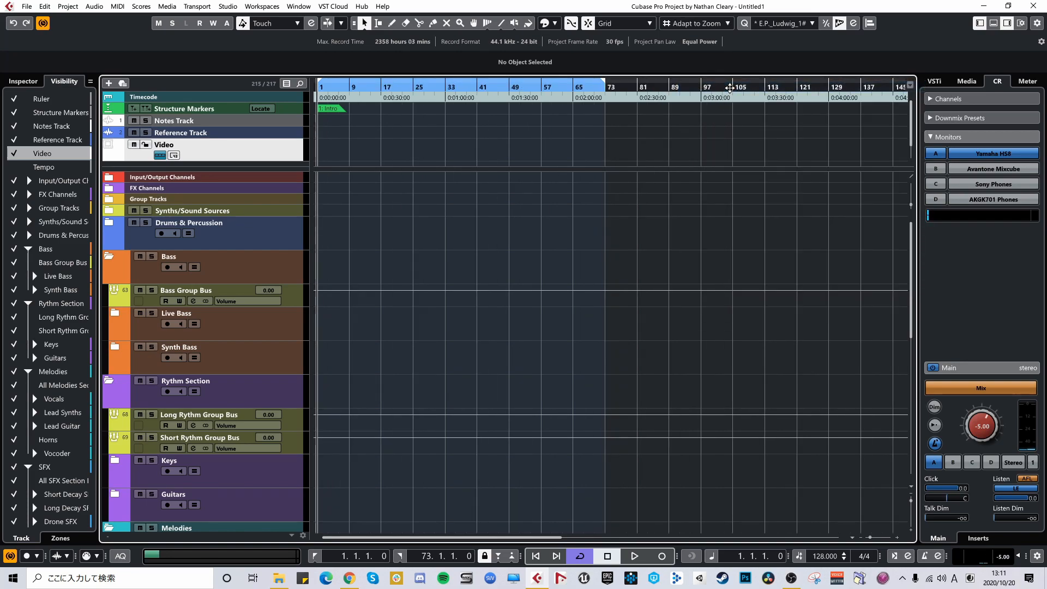
pyautogui.click(209, 102)
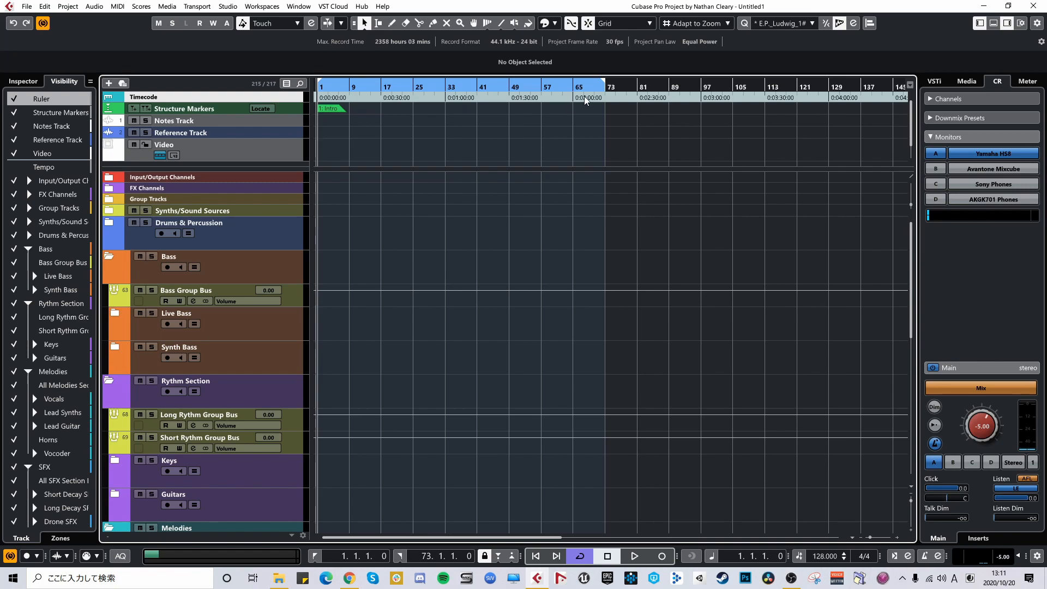
pyautogui.click(109, 83)
pyautogui.click(570, 229)
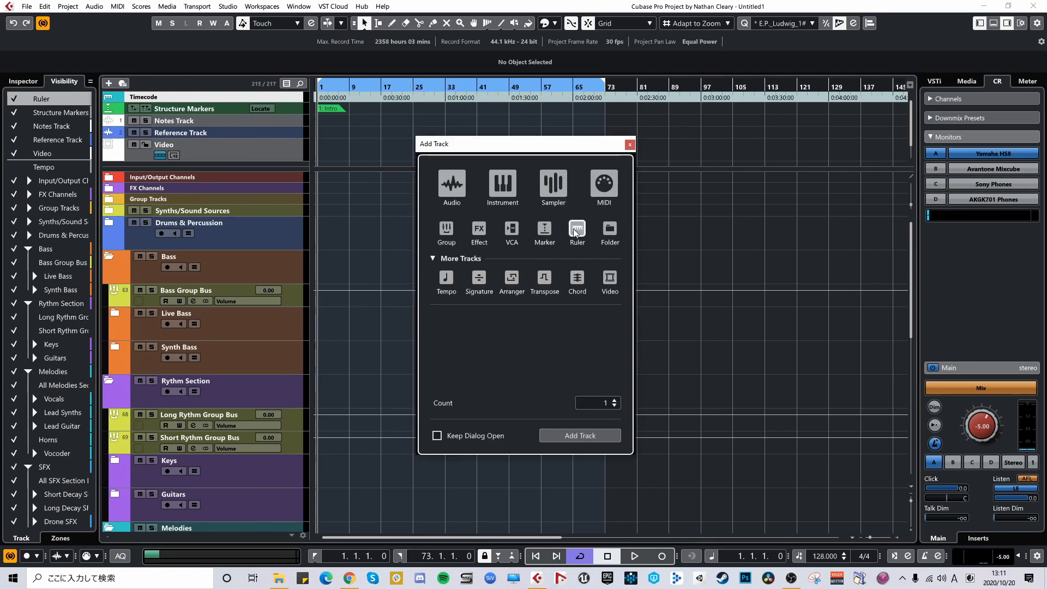
pyautogui.click(629, 145)
# Step: Try the Samples display format on the fixed ruler track and set the track to Seconds
pyautogui.click(146, 101)
pyautogui.click(170, 146)
pyautogui.click(156, 98)
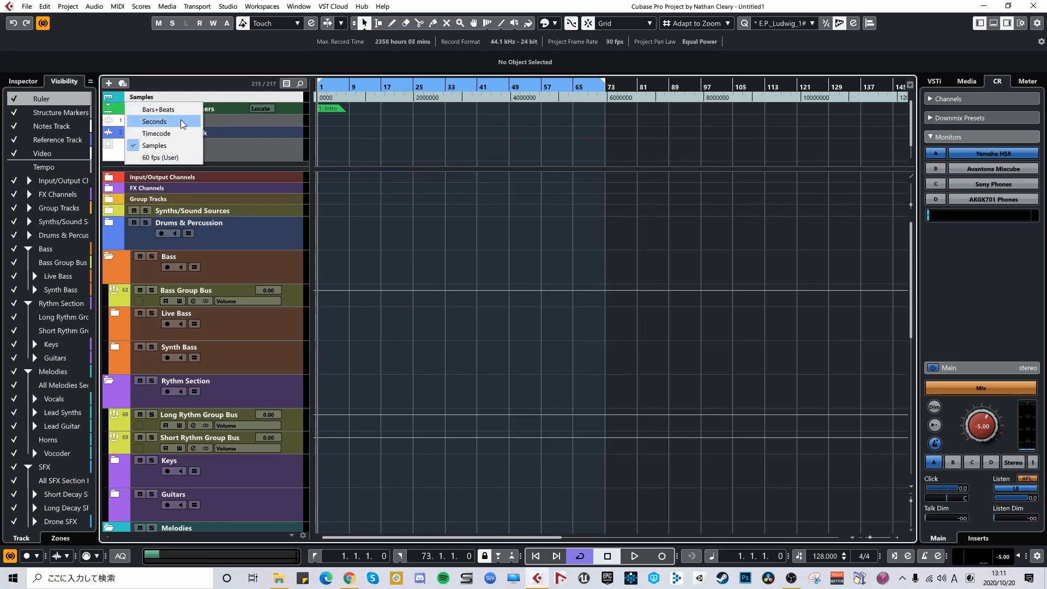
pyautogui.click(182, 123)
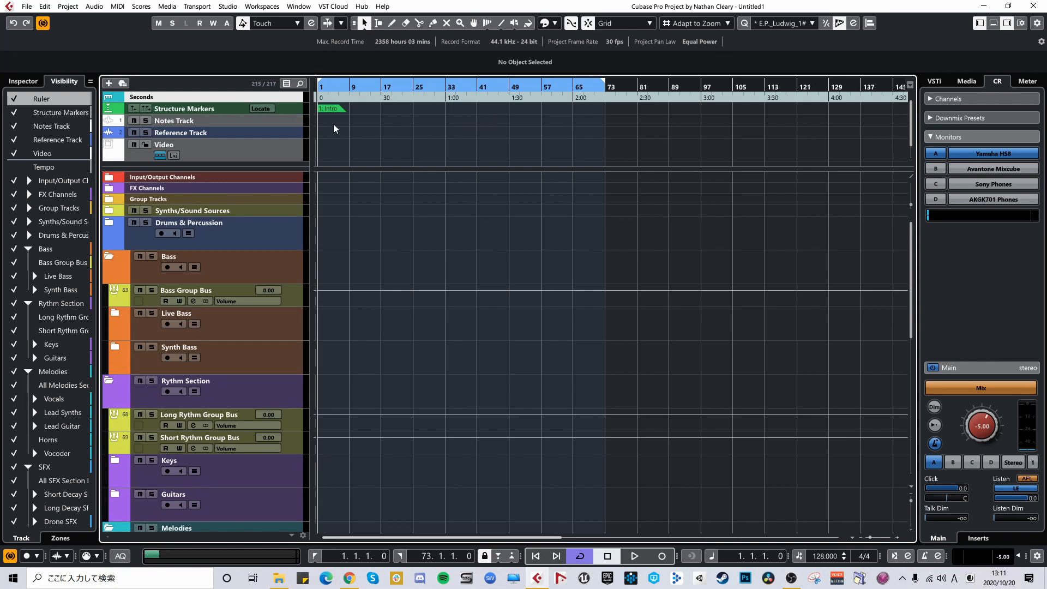
# Step: Select the Structure Markers track and look through the folders below while the upper tracks stay fixed
pyautogui.click(316, 113)
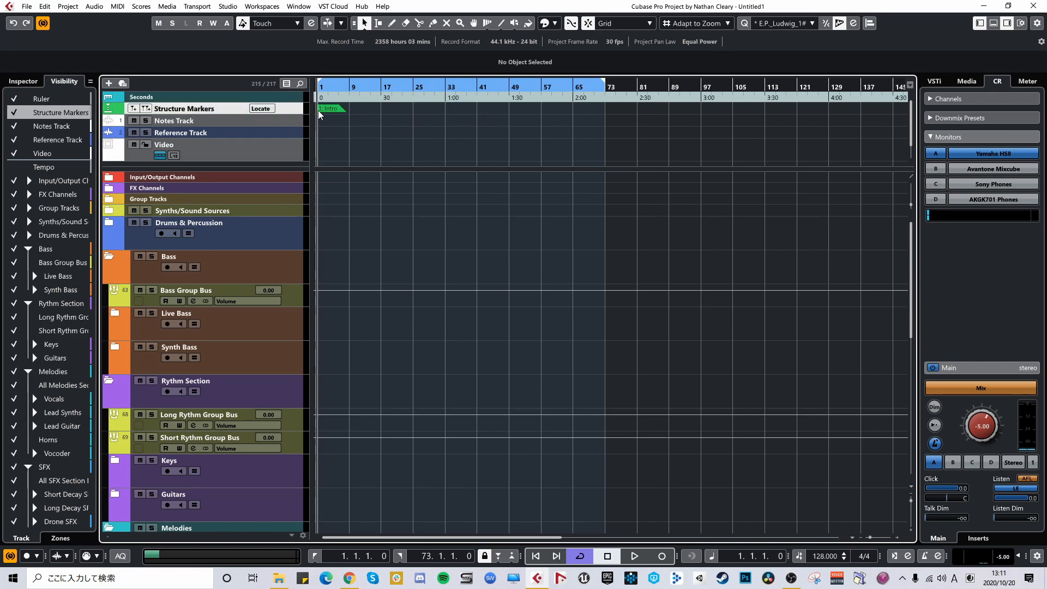
pyautogui.scroll(-5, 425, 259)
pyautogui.scroll(5, 425, 259)
pyautogui.scroll(-6, 439, 276)
pyautogui.scroll(2, 434, 360)
pyautogui.scroll(2, 437, 248)
pyautogui.scroll(2, 467, 212)
# Step: Read the routing structure notes stored in the Notepad of the Notes Track
pyautogui.click(190, 121)
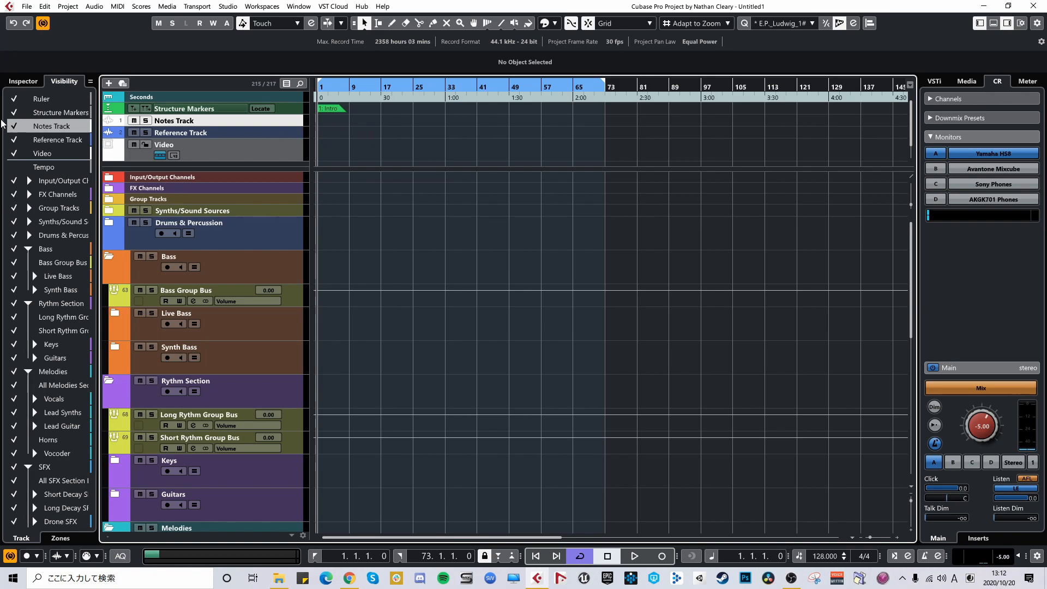
pyautogui.click(22, 81)
pyautogui.click(51, 352)
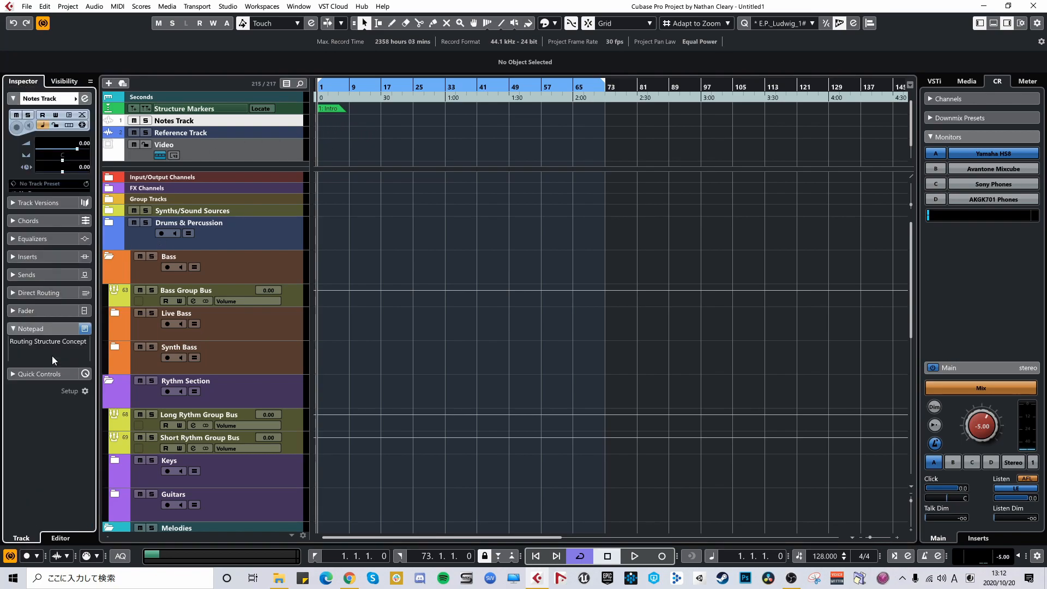
pyautogui.click(49, 310)
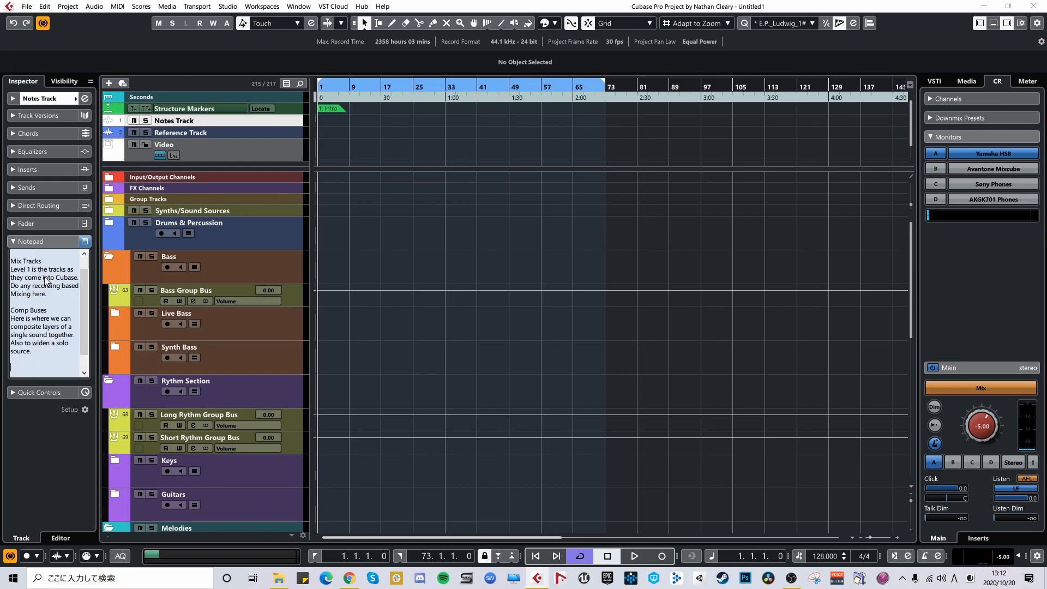
pyautogui.moveTo(77, 301); pyautogui.dragTo(103, 254)
pyautogui.click(45, 293)
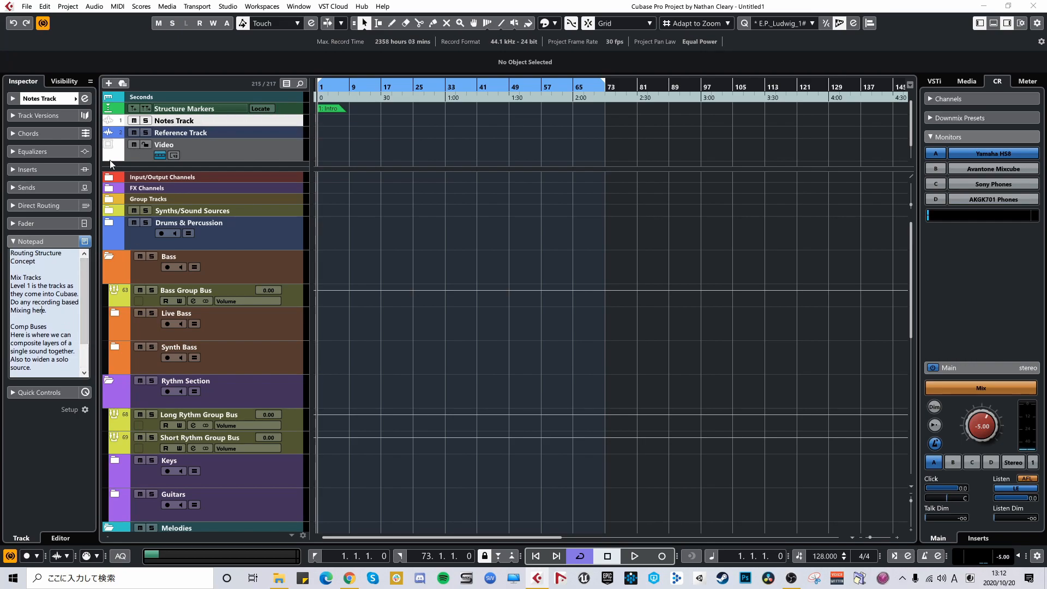
pyautogui.click(225, 157)
pyautogui.moveTo(223, 161); pyautogui.dragTo(228, 154)
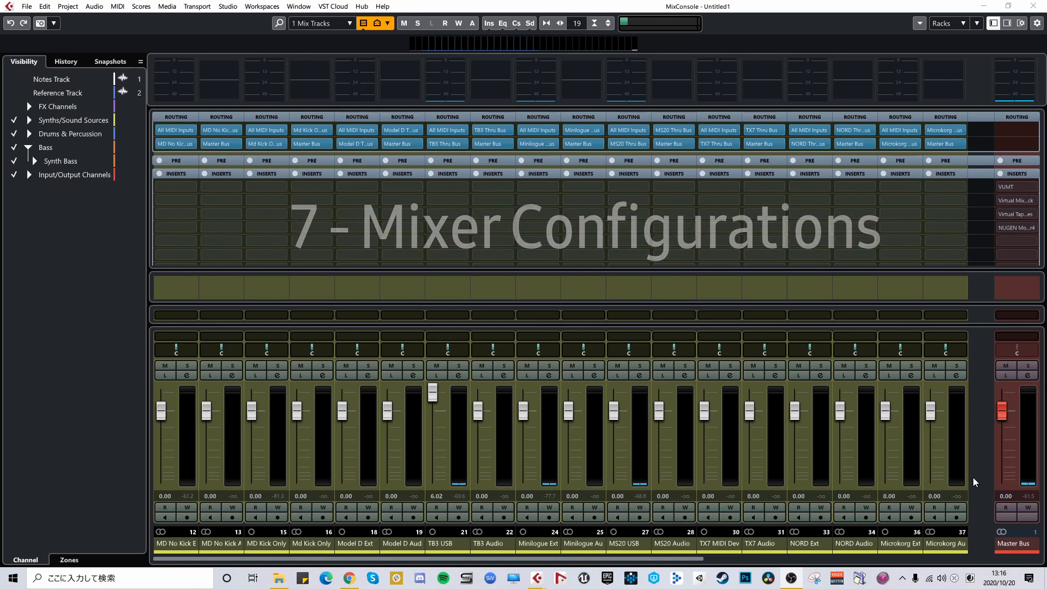
pyautogui.click(973, 476)
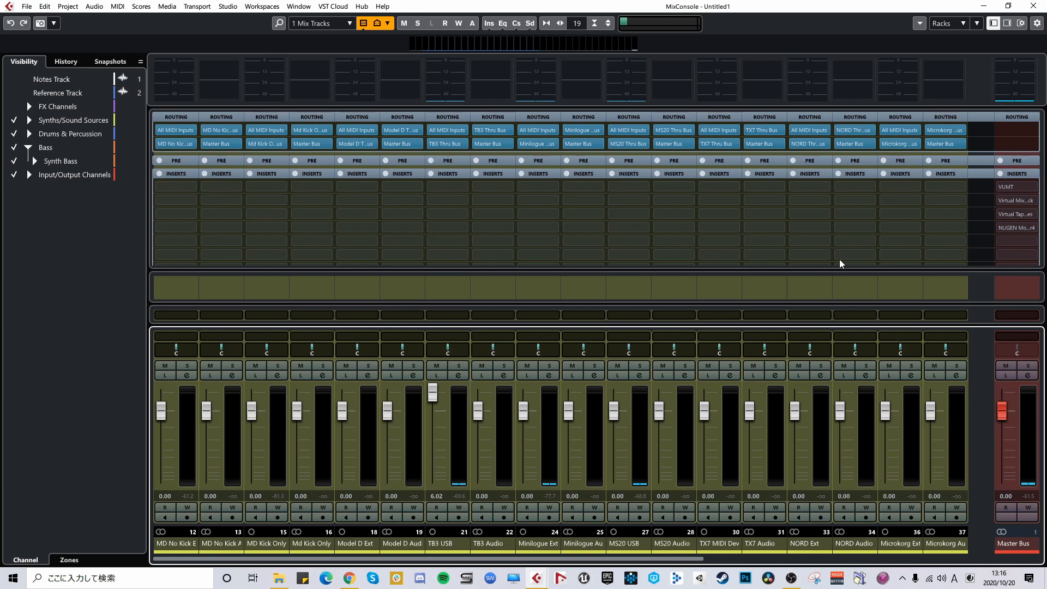
# Step: Compare the MixConsole channel configurations by recalling Input Channels, Mix Tracks and Comp Buses in turn
pyautogui.click(300, 24)
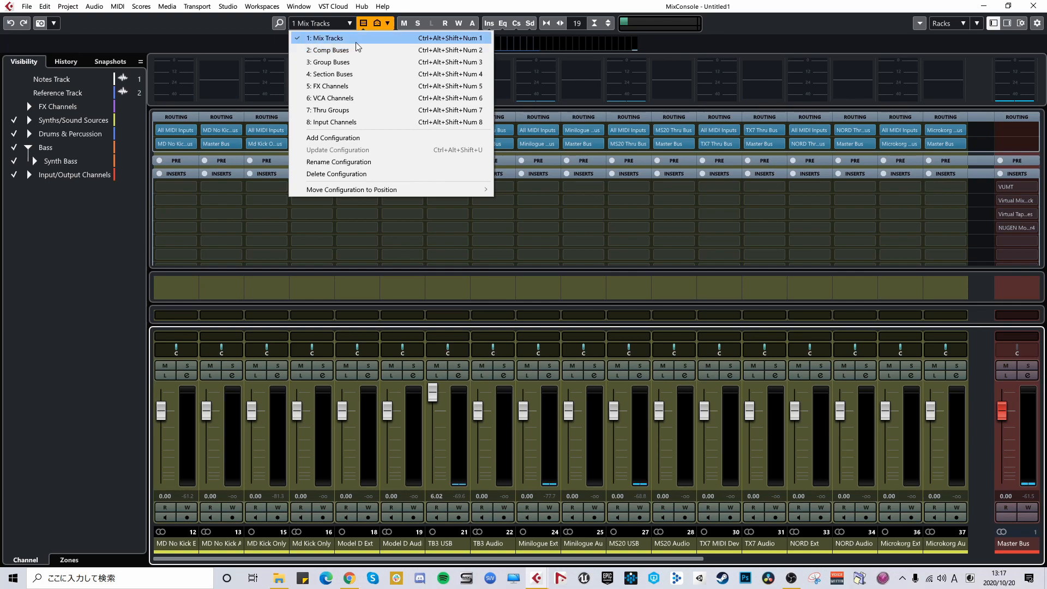
pyautogui.click(347, 124)
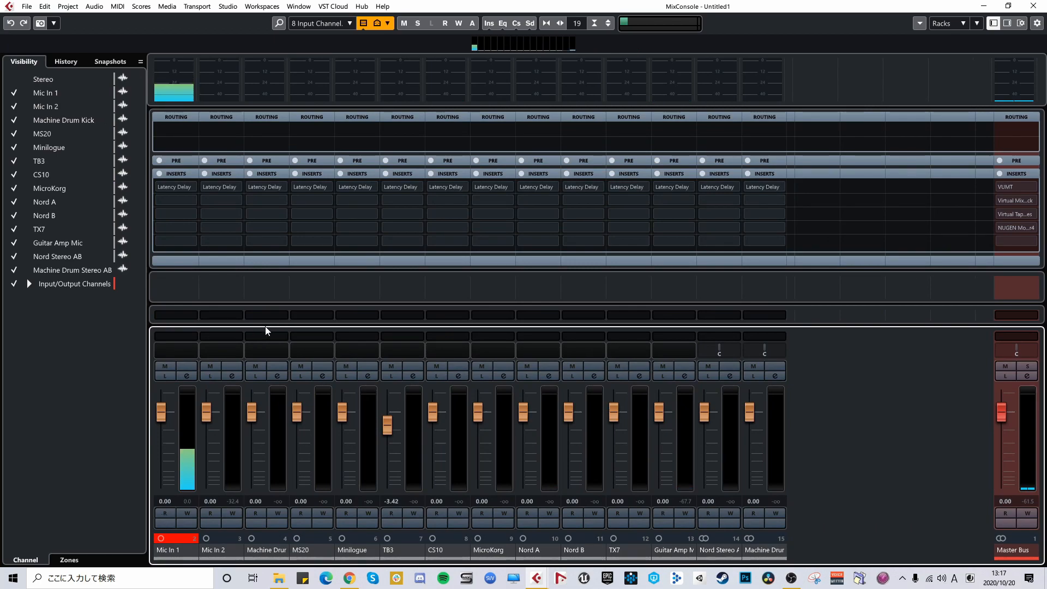
pyautogui.click(330, 23)
pyautogui.click(337, 36)
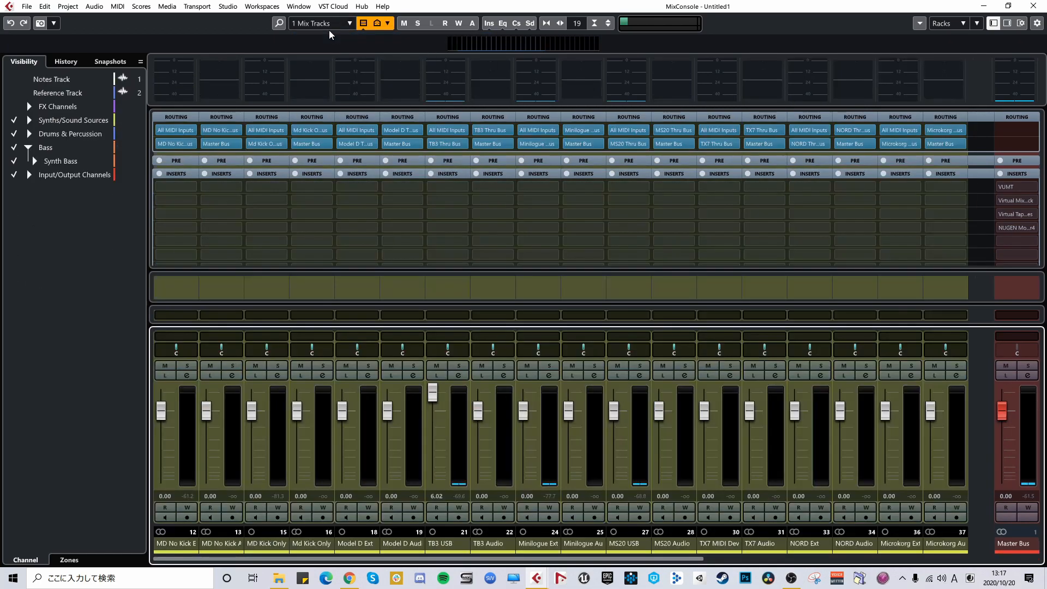
pyautogui.click(342, 27)
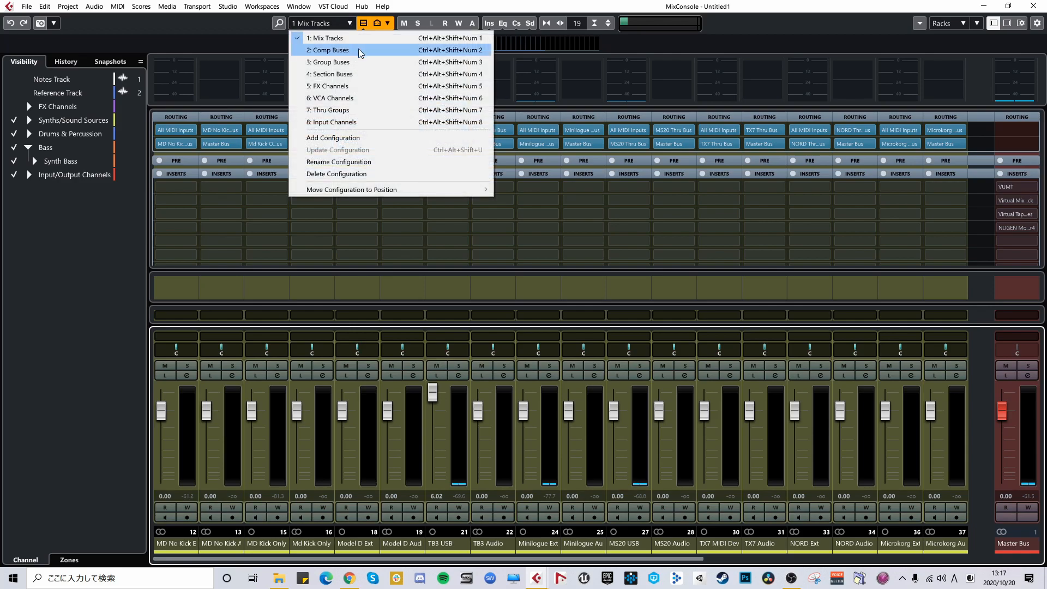
pyautogui.click(358, 48)
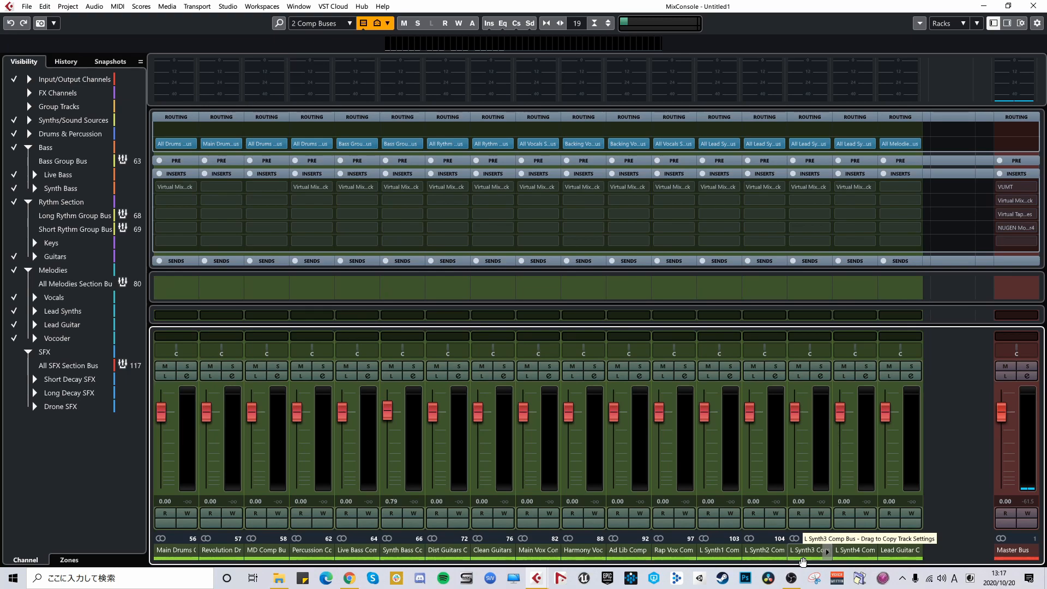
# Step: Recall the Group Buses channel configuration in the MixConsole and select the Long SFX group channel
pyautogui.click(322, 23)
pyautogui.click(339, 62)
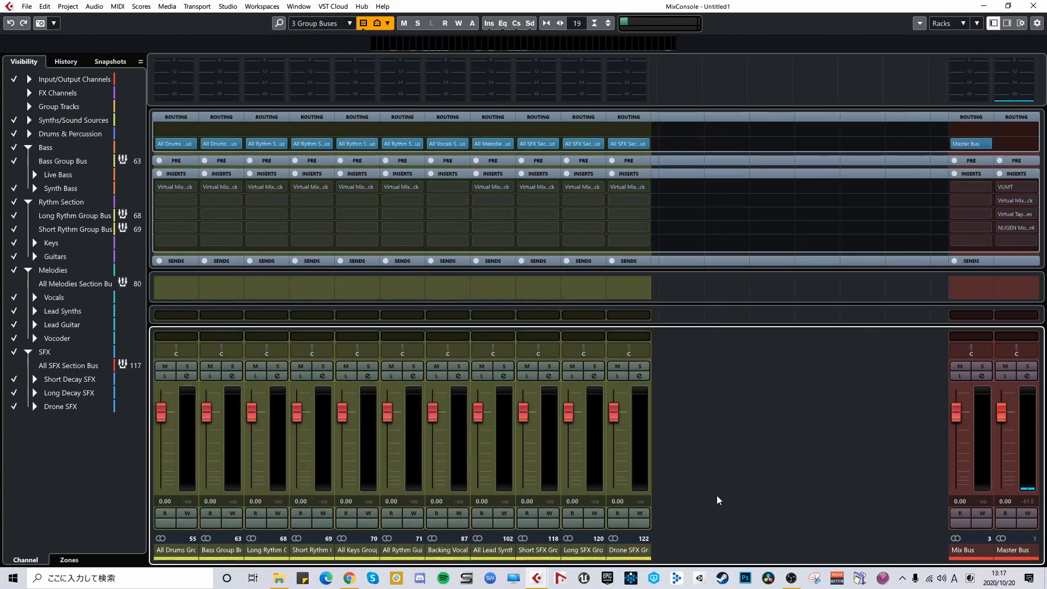
pyautogui.click(577, 550)
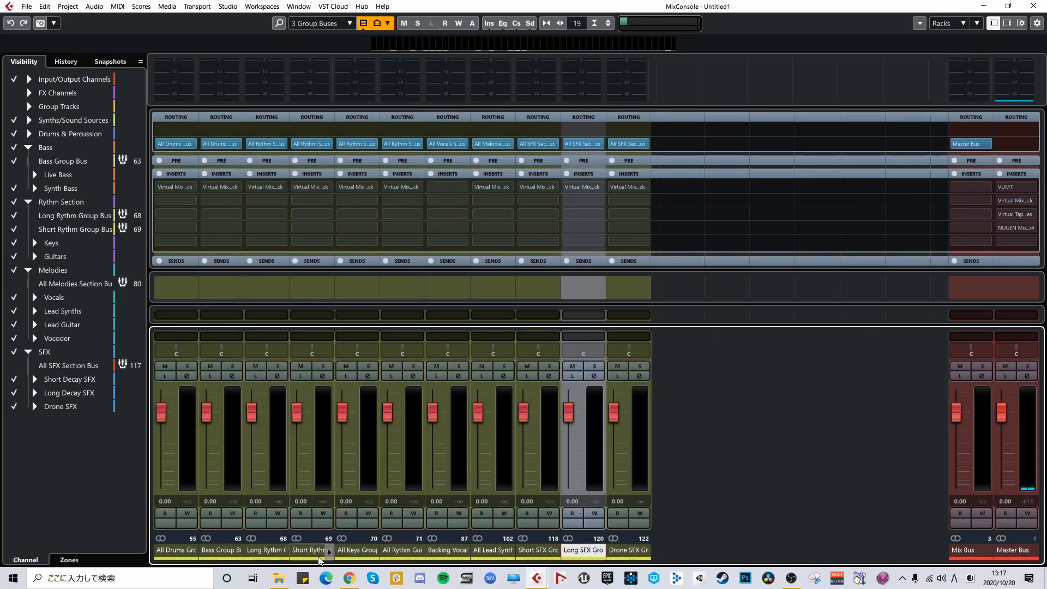
# Step: Select the Long Rythm Group Bus and the Short Rythm Group Bus channels in turn to point out both rhythm groups
pyautogui.doubleClick(267, 550)
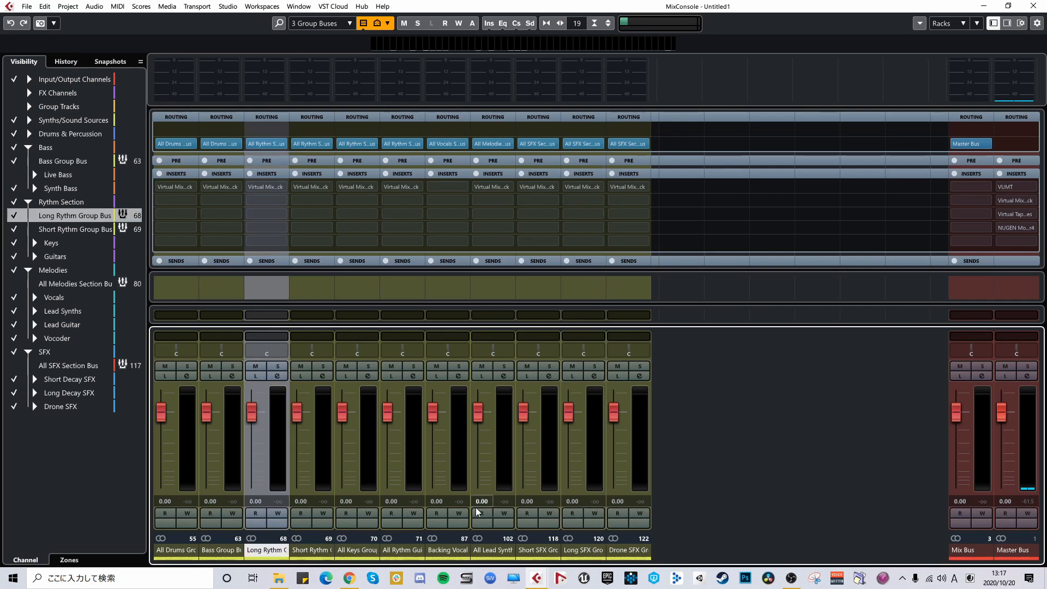
pyautogui.doubleClick(314, 551)
pyautogui.click(701, 498)
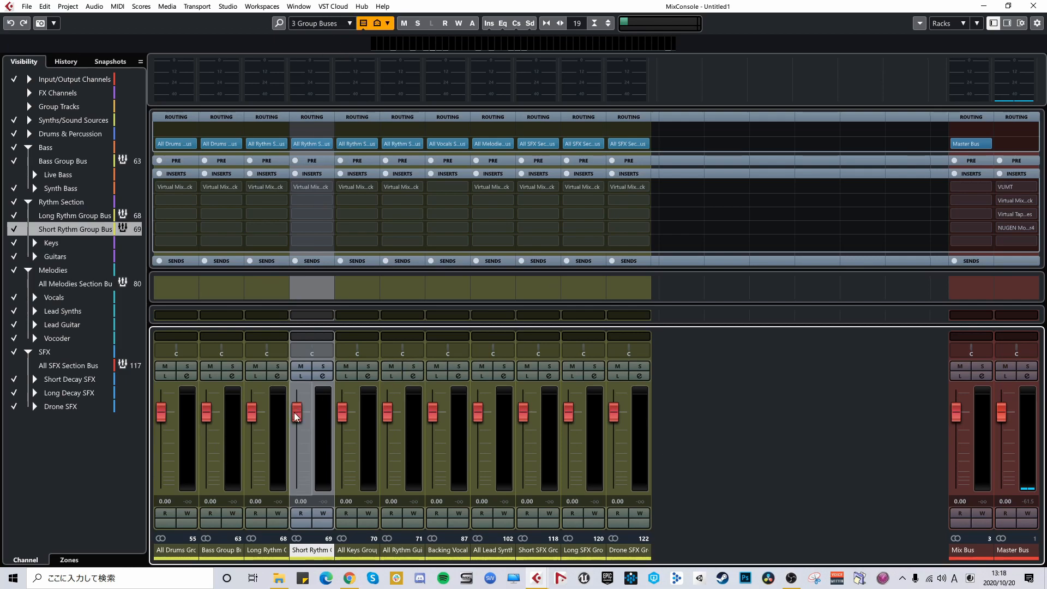
# Step: Recall the Section Buses channel configuration and select the SFX, Vocals and Melodies section bus channels in turn
pyautogui.click(338, 23)
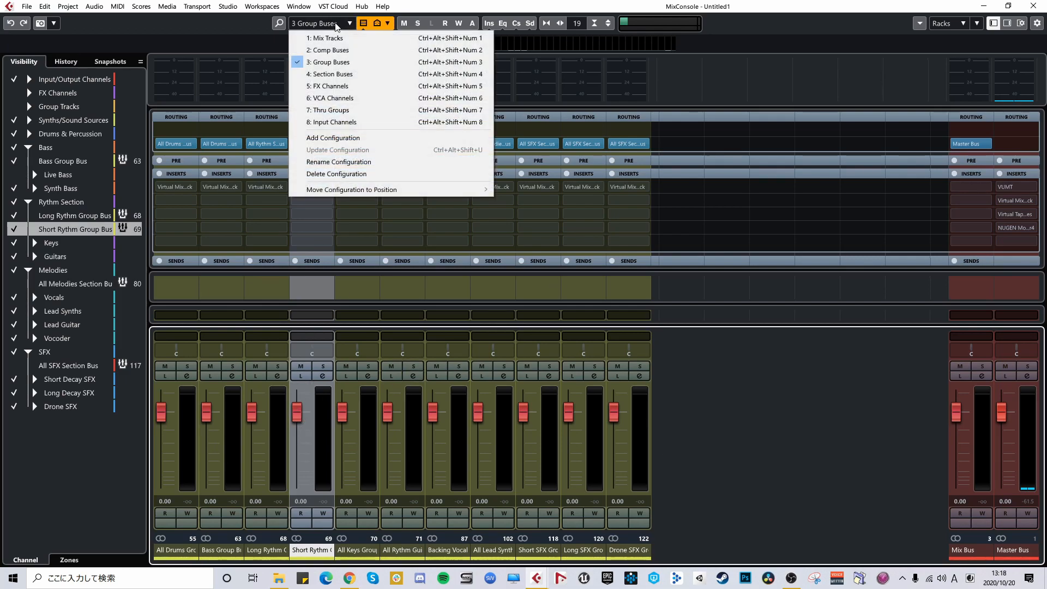
pyautogui.click(344, 75)
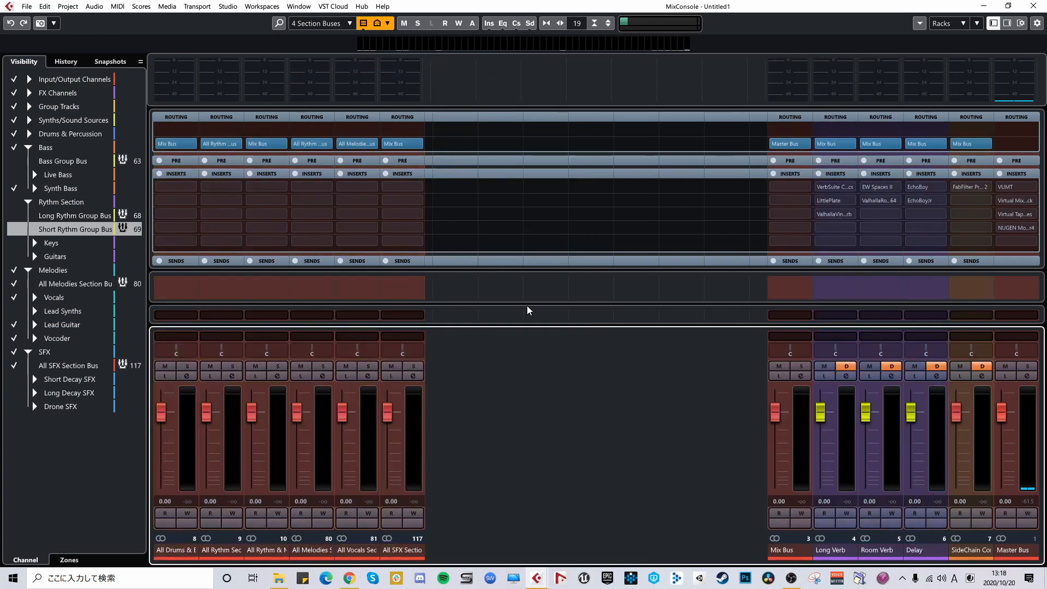
pyautogui.click(398, 555)
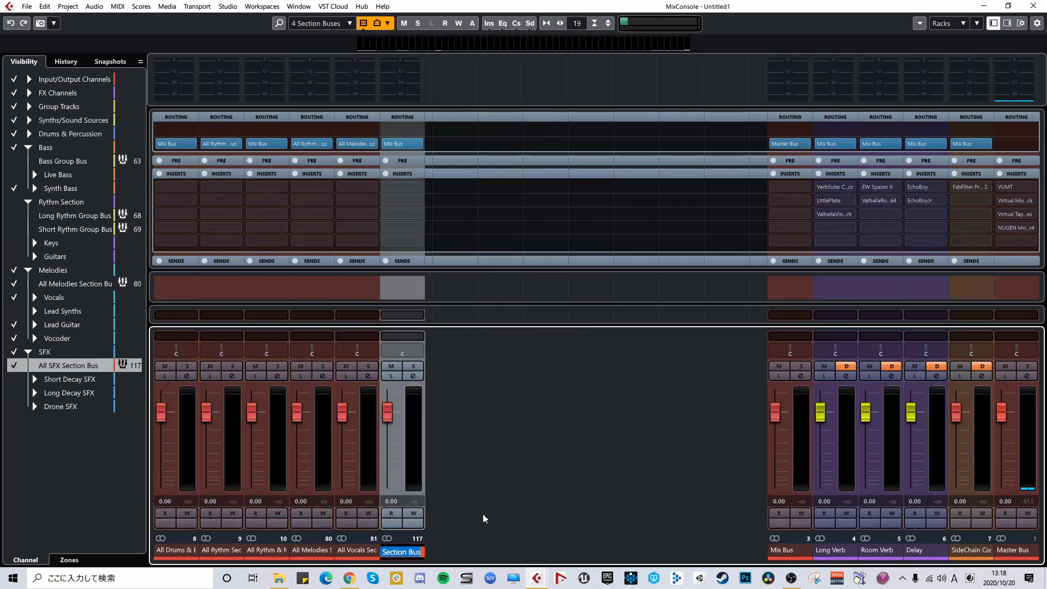
pyautogui.doubleClick(357, 549)
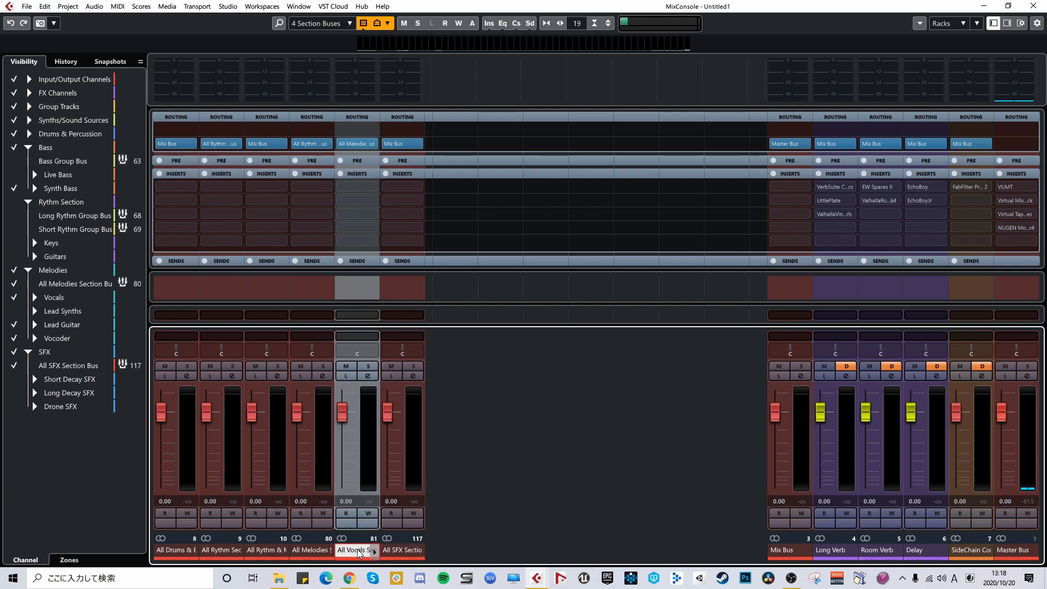
pyautogui.press('Escape')
pyautogui.click(299, 553)
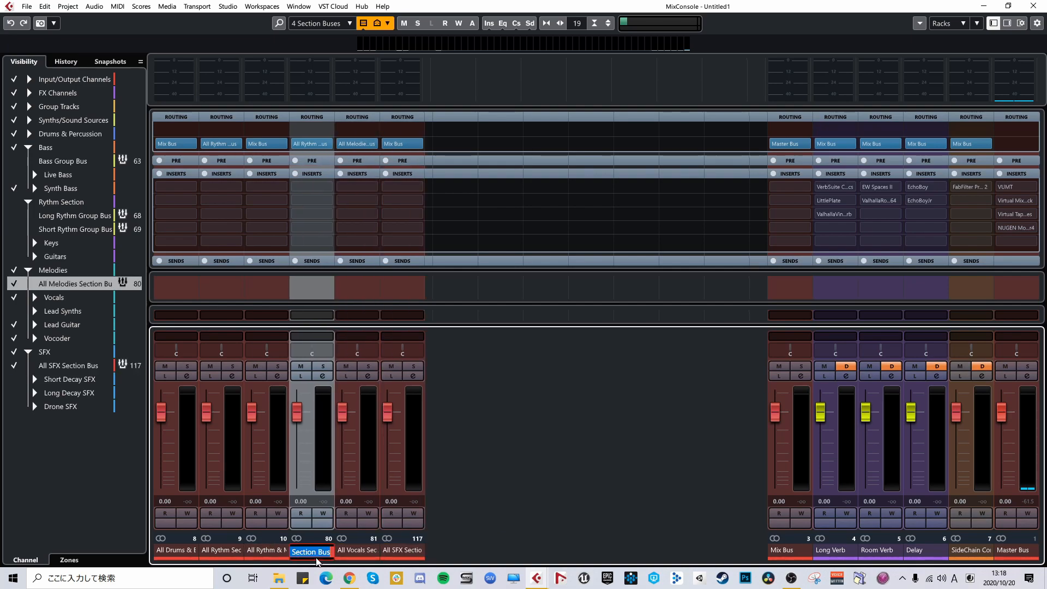
# Step: Go through the rhythm section bus channels and select the All Drums section bus
pyautogui.click(262, 553)
pyautogui.doubleClick(211, 551)
pyautogui.doubleClick(270, 551)
pyautogui.click(509, 493)
pyautogui.click(195, 545)
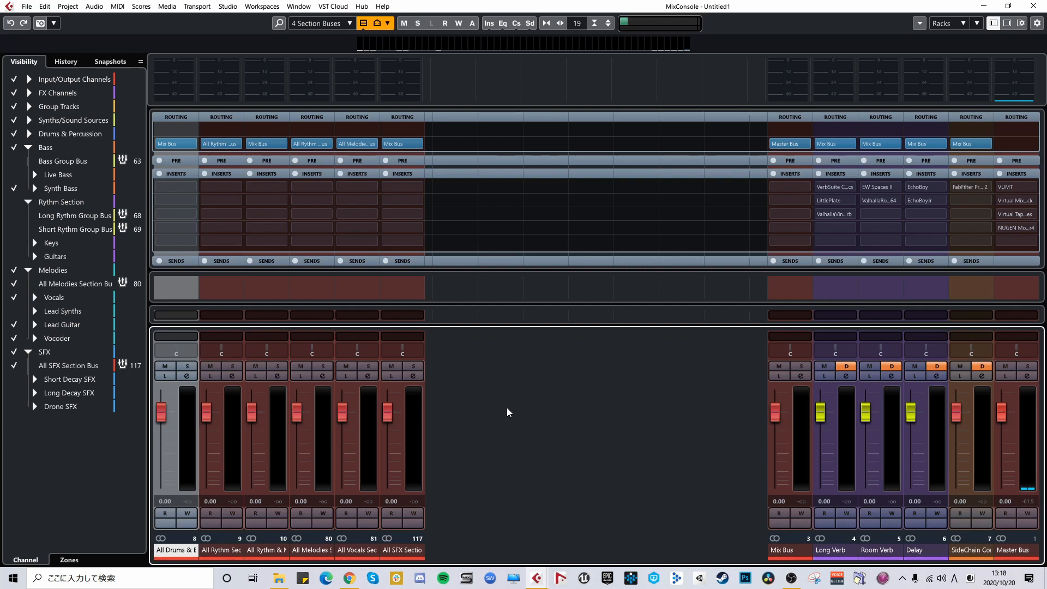
# Step: Recall the FX Channels configuration, followed by the VCA Channels configuration, to view their channels
pyautogui.click(333, 26)
pyautogui.click(339, 27)
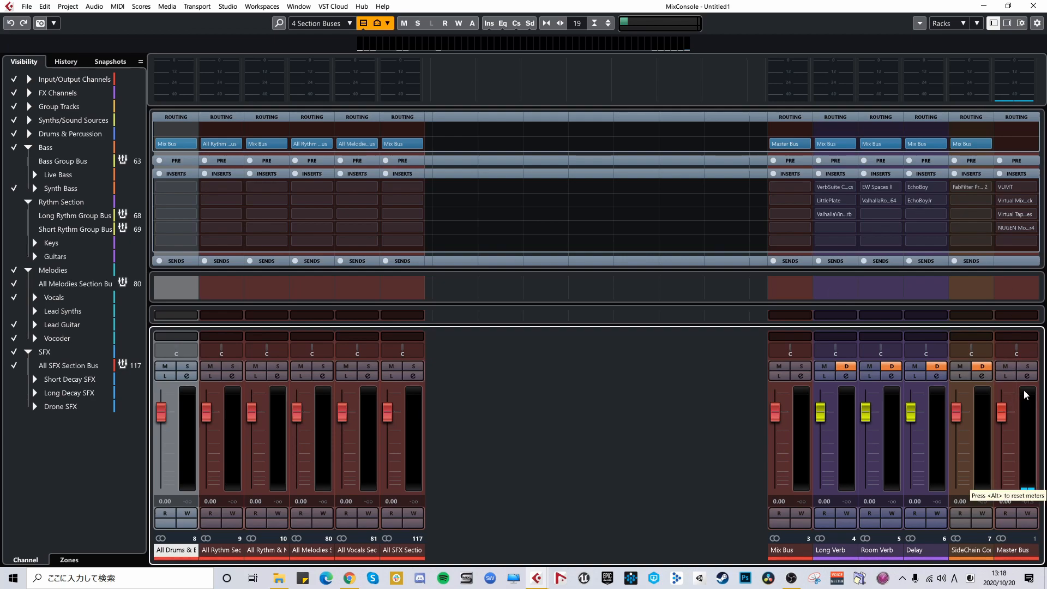
pyautogui.click(328, 22)
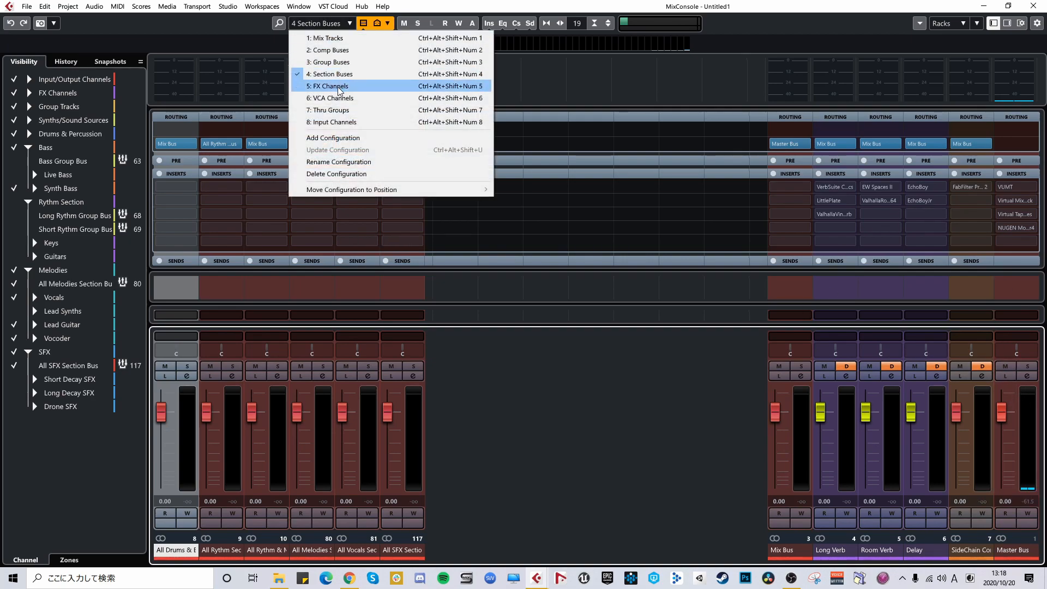
pyautogui.click(321, 80)
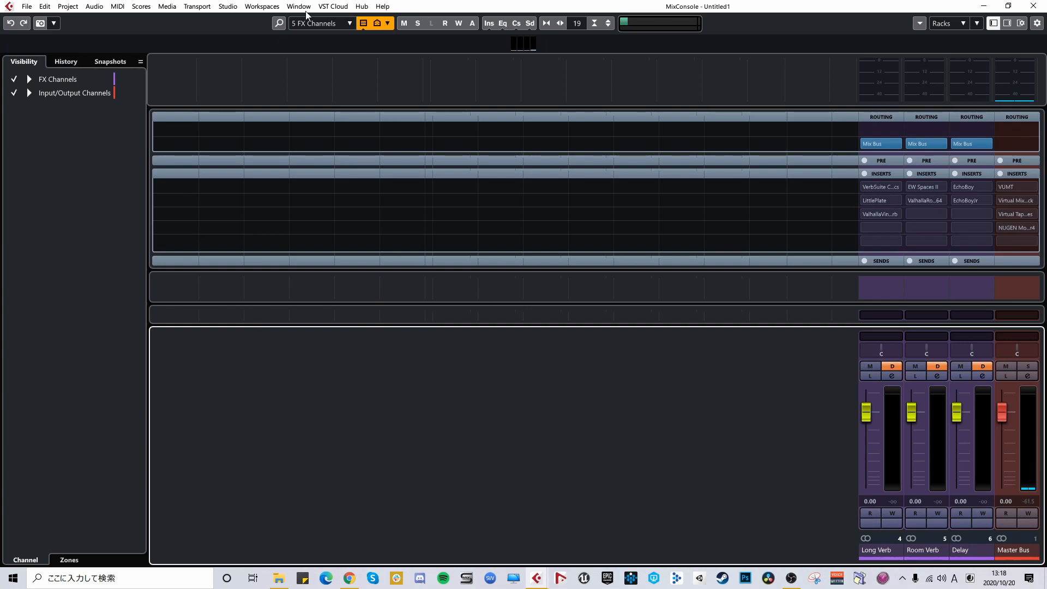
pyautogui.click(322, 23)
pyautogui.click(322, 94)
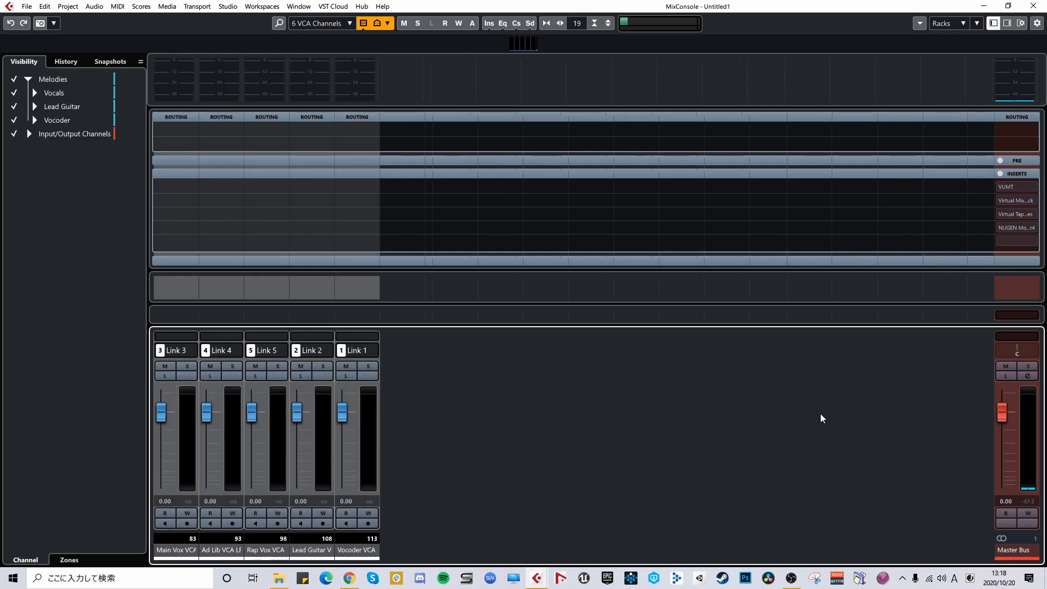
# Step: Look through the folder and group tracks in the project window, and return to the MixConsole
pyautogui.press('F3')
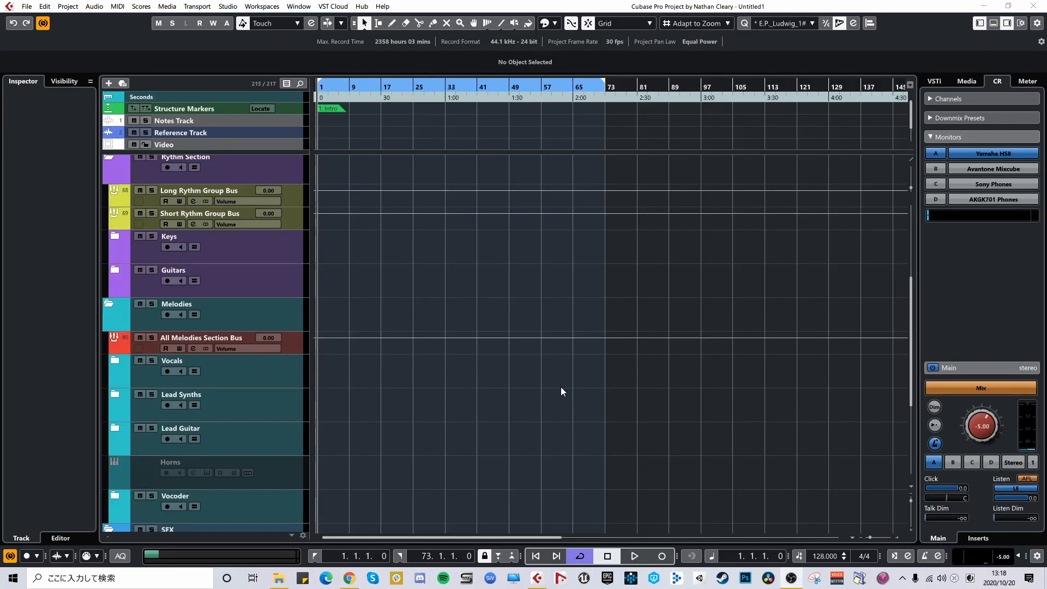
pyautogui.scroll(5, 492, 305)
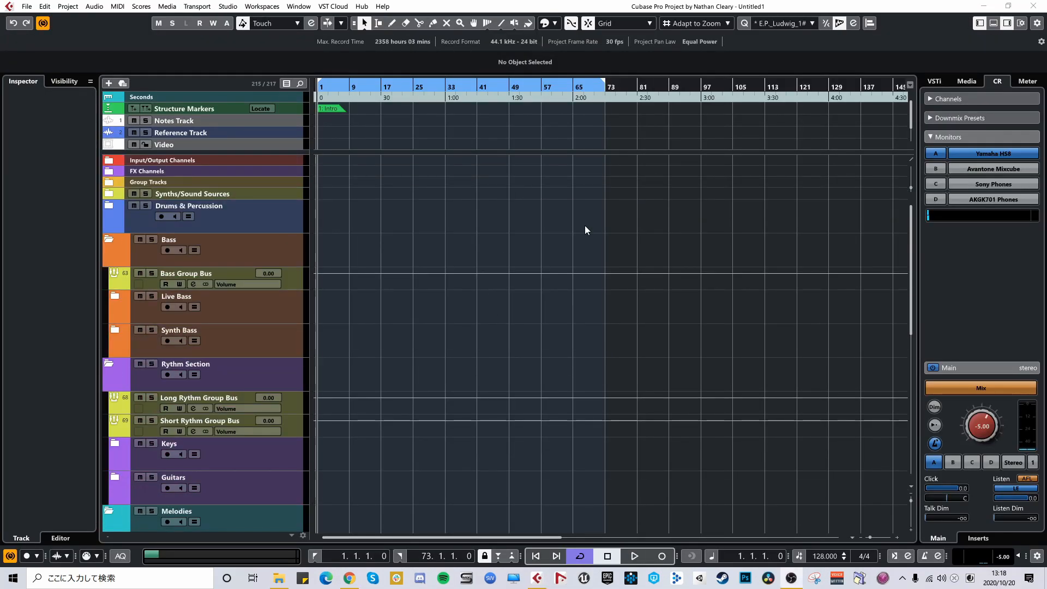
pyautogui.scroll(-2, 600, 349)
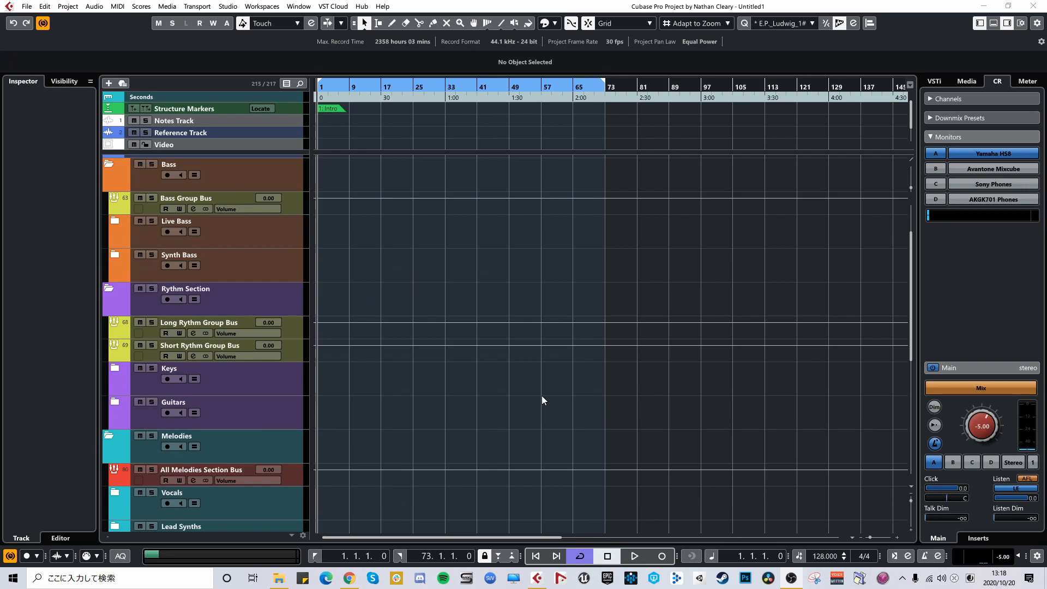
pyautogui.press('F3')
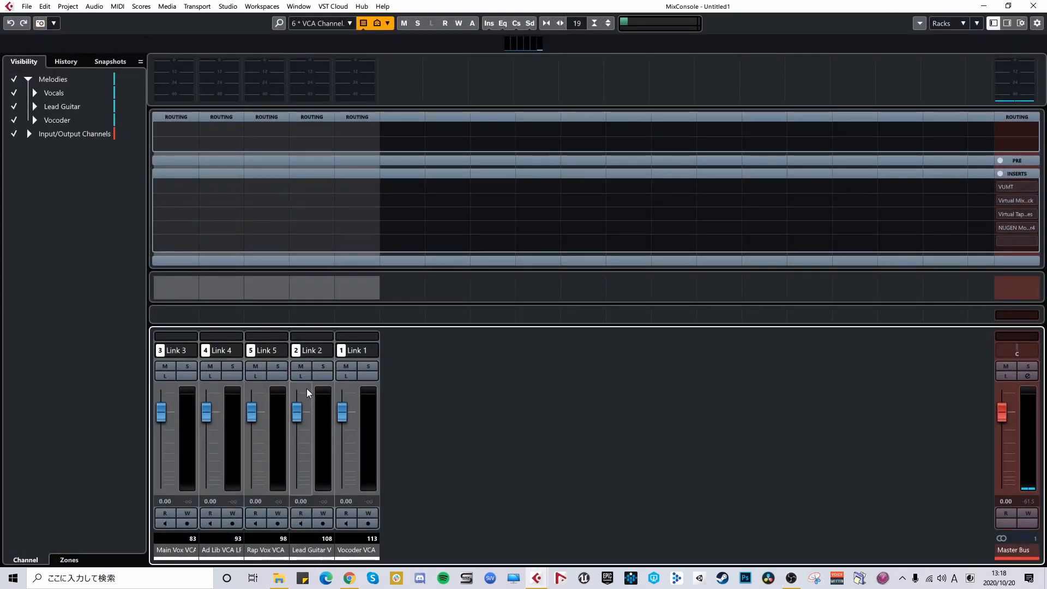
# Step: Recall the Thru Groups configuration, followed by the Mix Tracks configuration, in the MixConsole
pyautogui.click(343, 24)
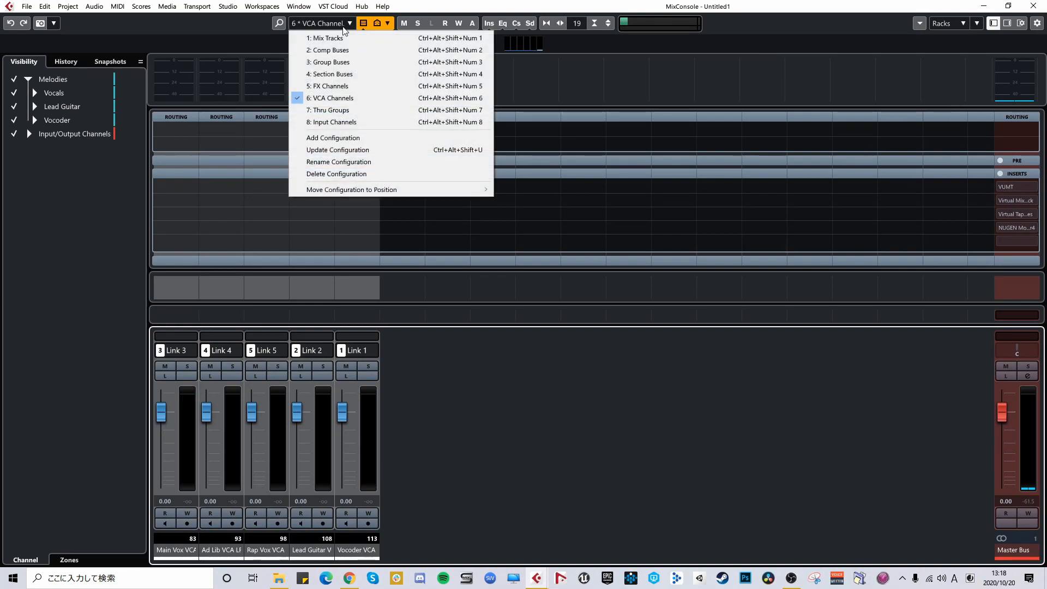
pyautogui.click(385, 108)
pyautogui.click(343, 24)
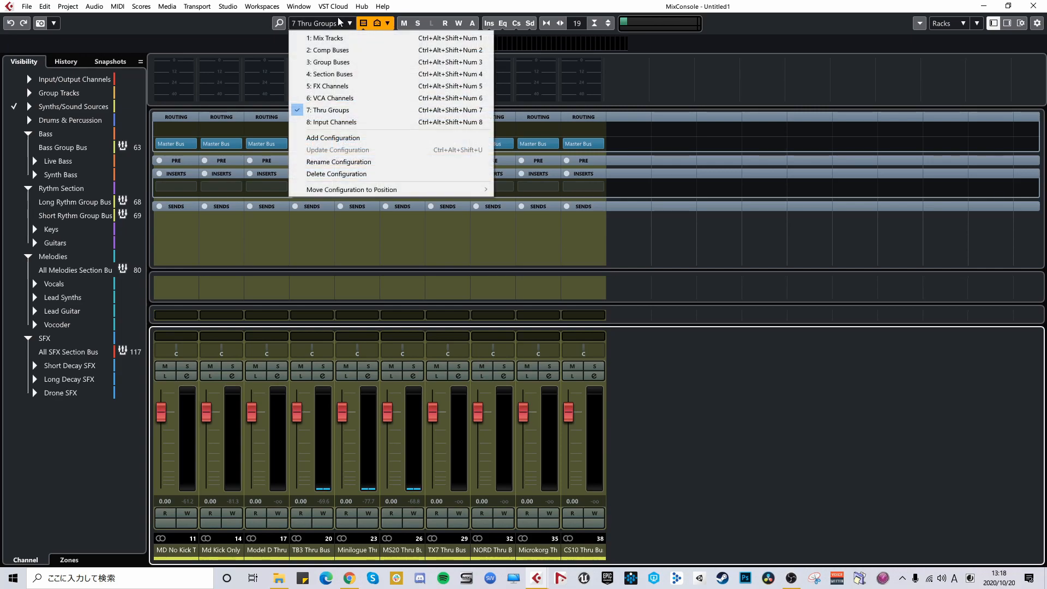
pyautogui.click(325, 37)
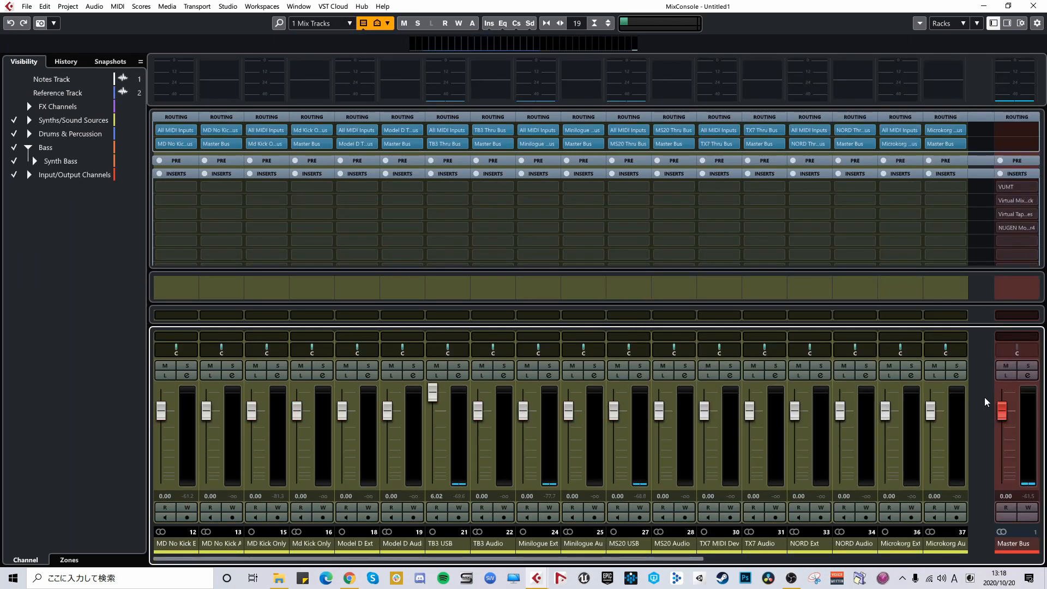
# Step: Narrow the MixConsole channel strips until 32 channels fit across the window
pyautogui.click(549, 23)
pyautogui.click(548, 22)
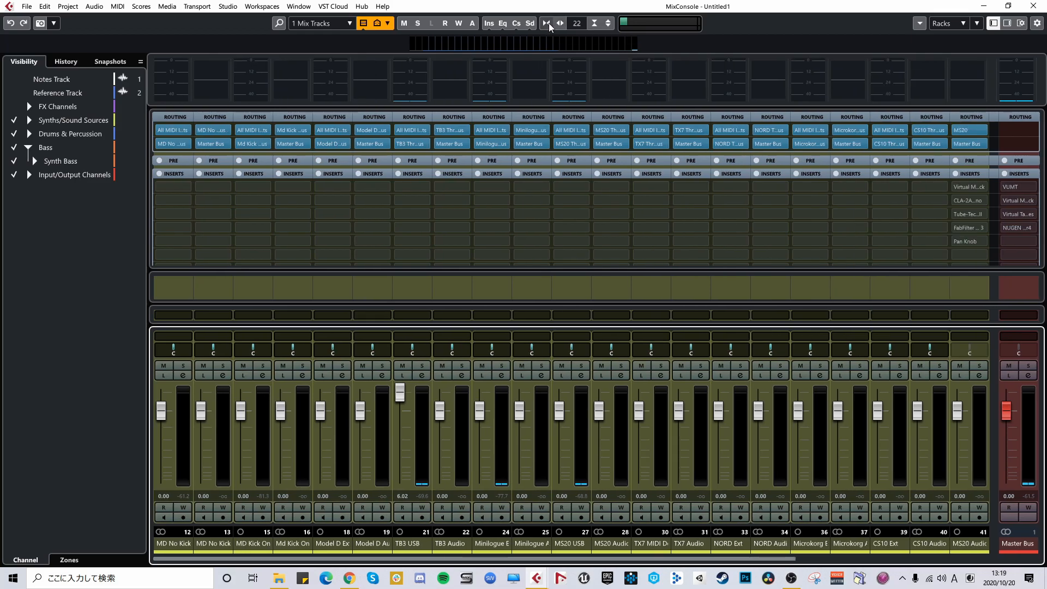
pyautogui.click(549, 23)
pyautogui.click(548, 23)
pyautogui.click(548, 23)
pyautogui.click(549, 22)
pyautogui.click(548, 23)
pyautogui.click(549, 23)
pyautogui.click(549, 23)
pyautogui.click(548, 23)
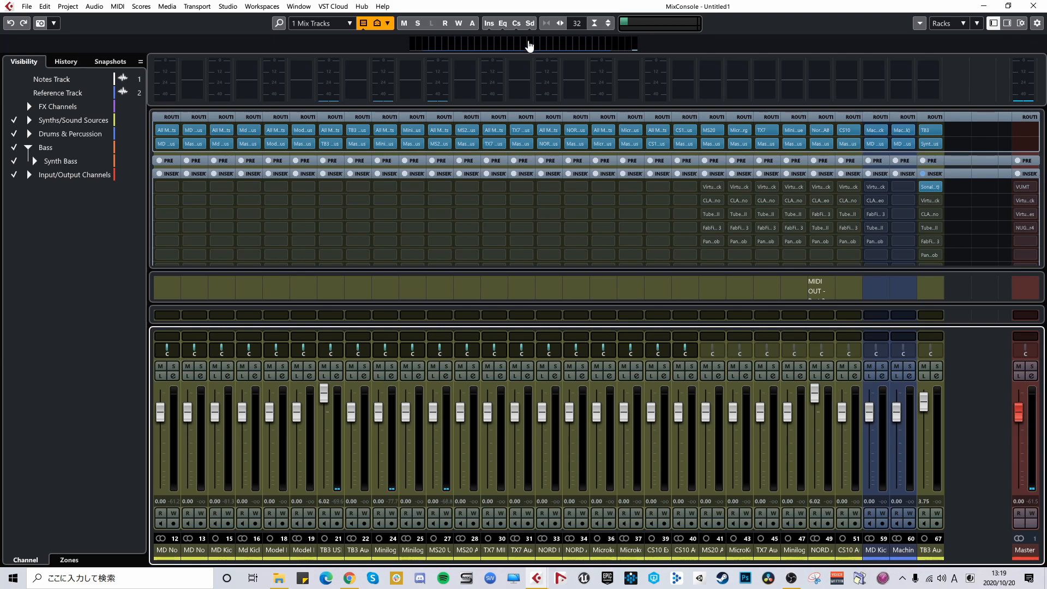
# Step: Widen the channel strips and narrow them again until 31 channels fit across the MixConsole
pyautogui.click(558, 25)
pyautogui.click(558, 25)
pyautogui.click(558, 24)
pyautogui.click(558, 24)
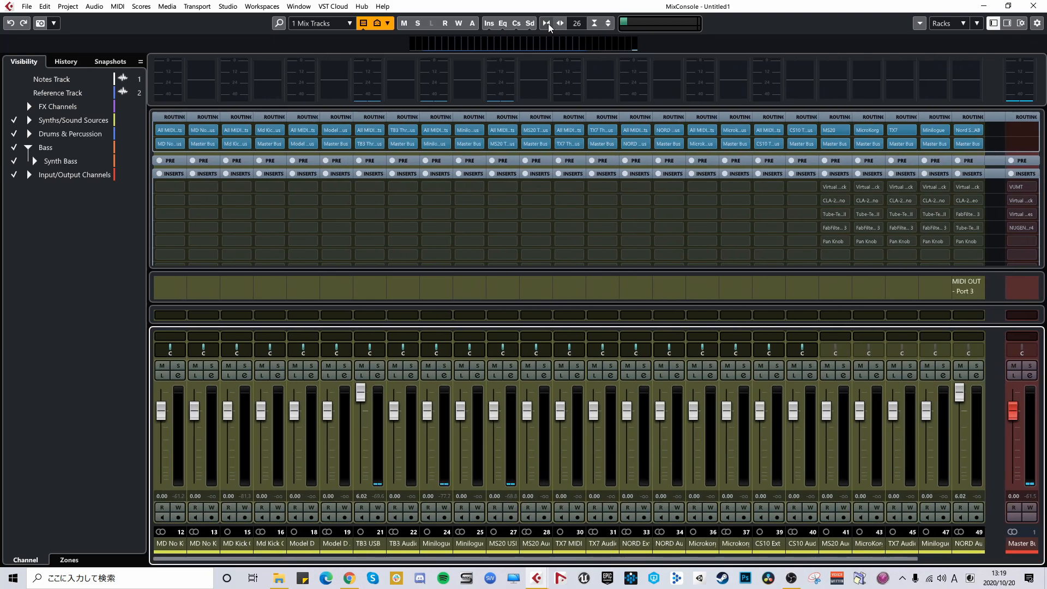
pyautogui.click(548, 24)
pyautogui.click(548, 24)
pyautogui.click(548, 24)
pyautogui.click(548, 24)
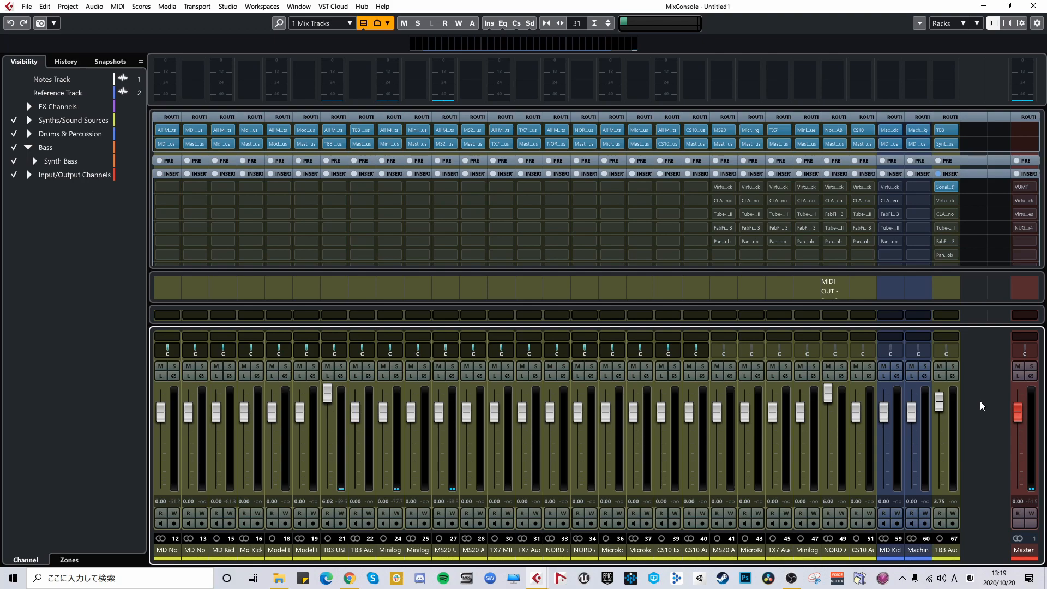
# Step: Recall the Group Buses, Section Buses and FX Channels configurations in quick succession, ending back on Section Buses
pyautogui.hotkey('alt', '3')
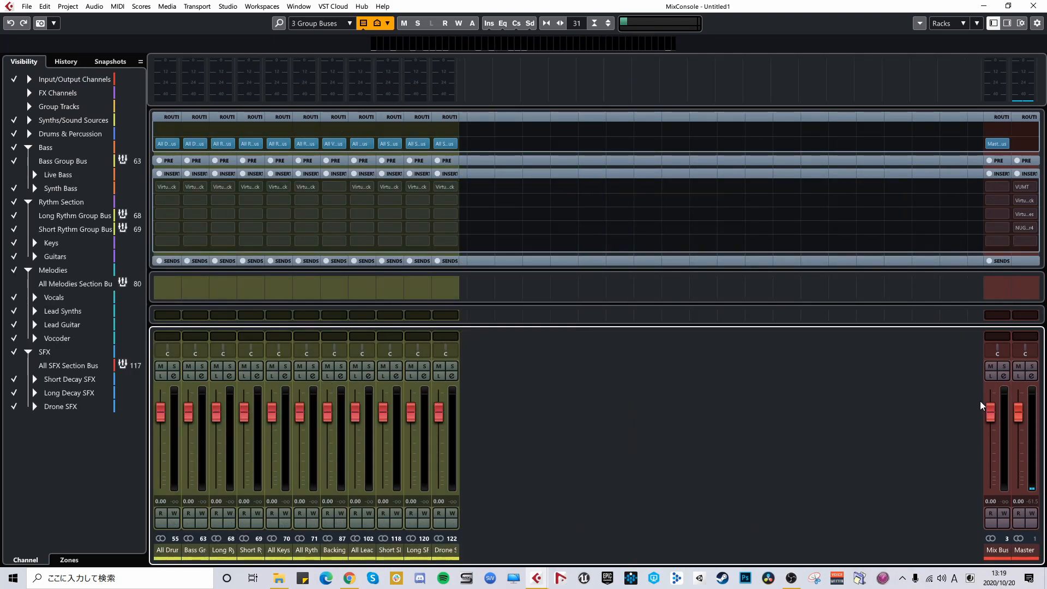
pyautogui.hotkey('alt', '4')
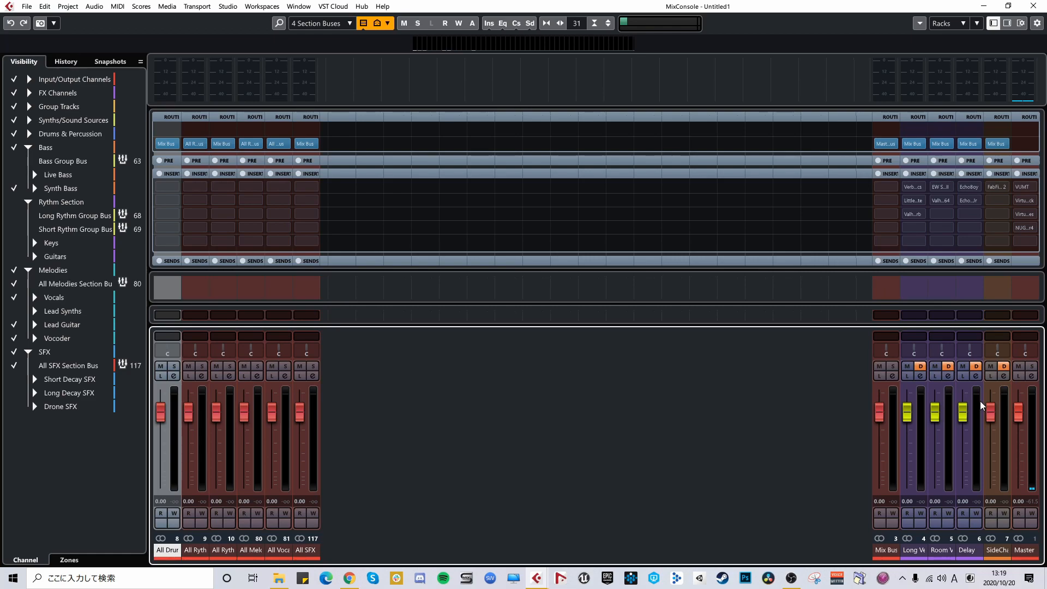
pyautogui.hotkey('alt', '5')
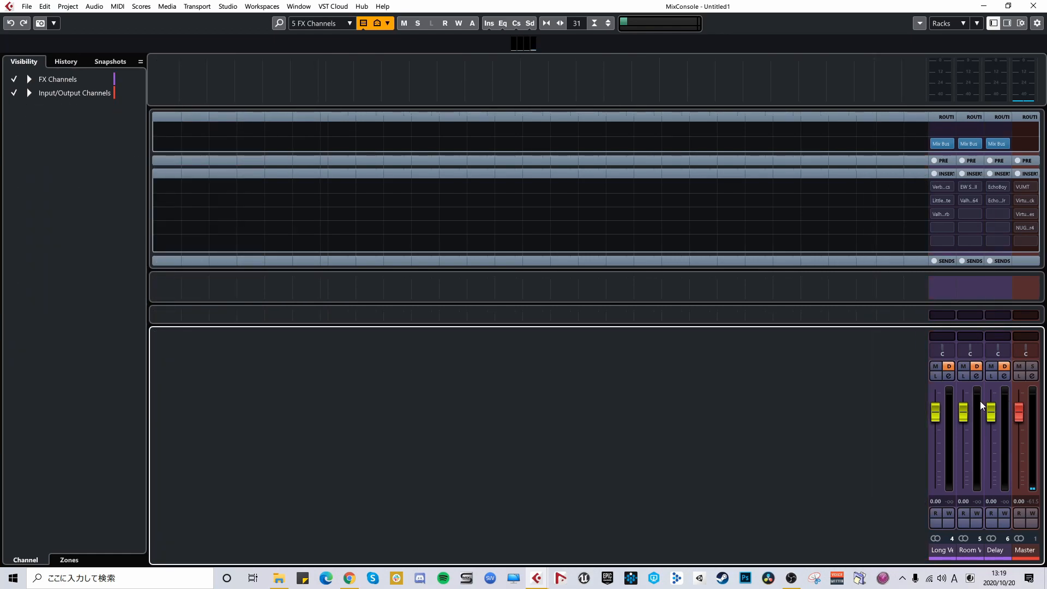
pyautogui.hotkey('alt', '4')
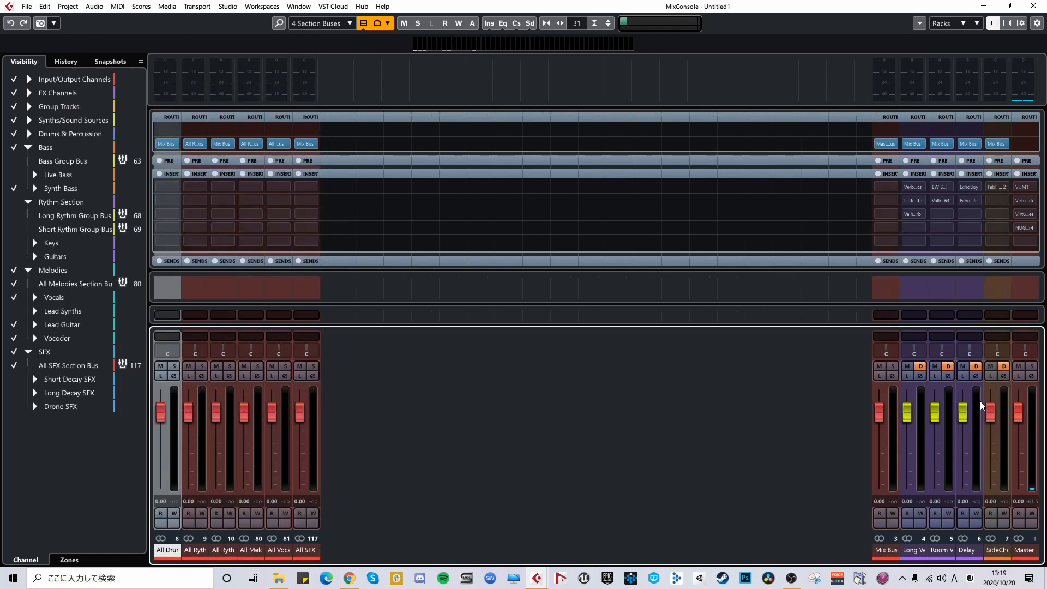
# Step: Widen the channel strips in the Section Buses configuration until 19 channels fit across the MixConsole
pyautogui.click(560, 23)
pyautogui.click(560, 23)
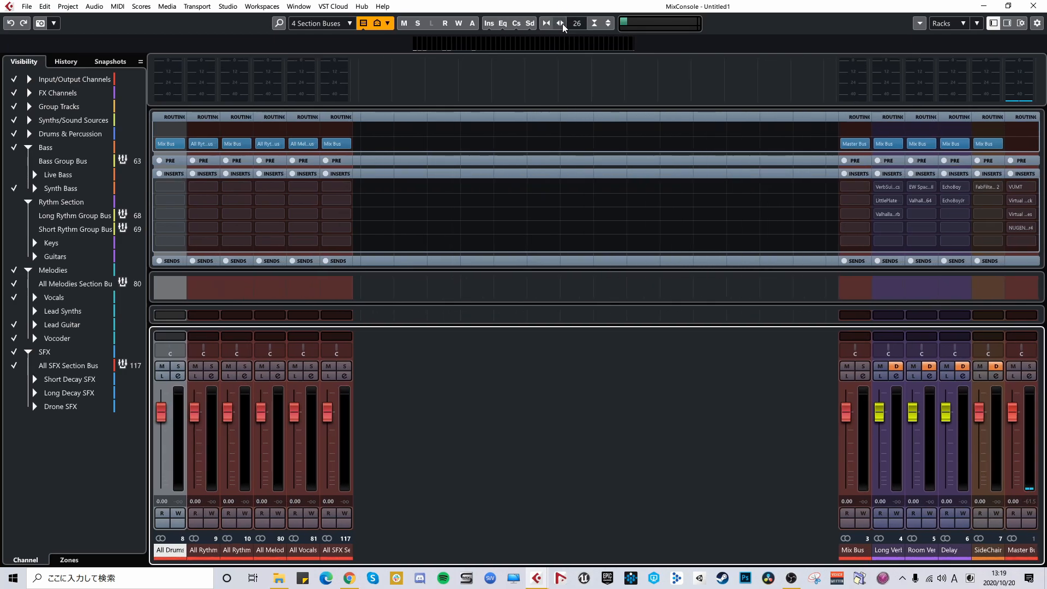
pyautogui.click(560, 23)
pyautogui.click(560, 23)
# Step: Lower the All Vocals section bus fader to -1.26 and recall the Mix Tracks configuration
pyautogui.moveTo(342, 410); pyautogui.dragTo(343, 427)
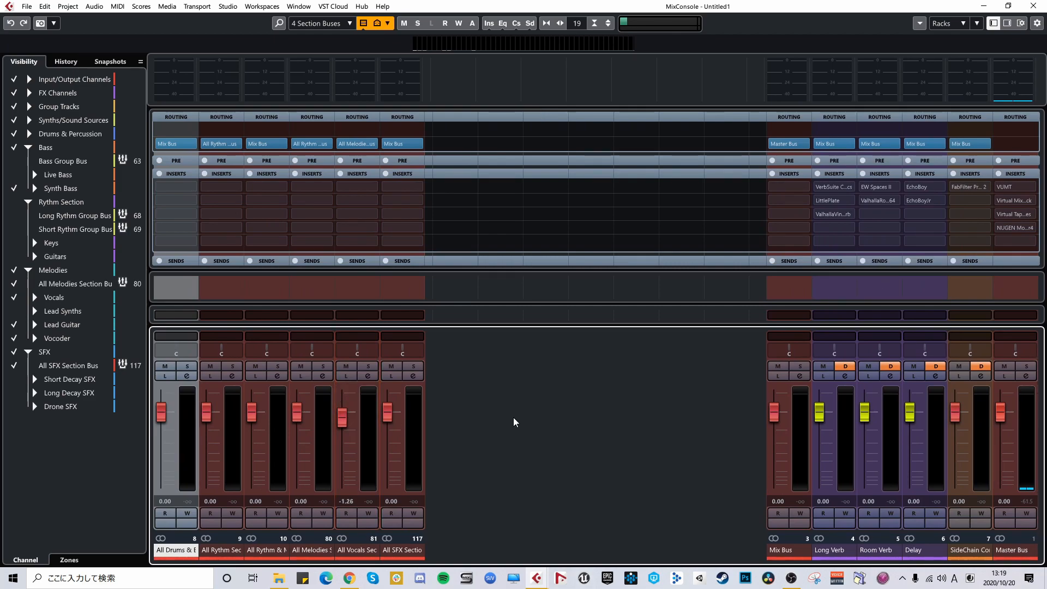
pyautogui.press('1')
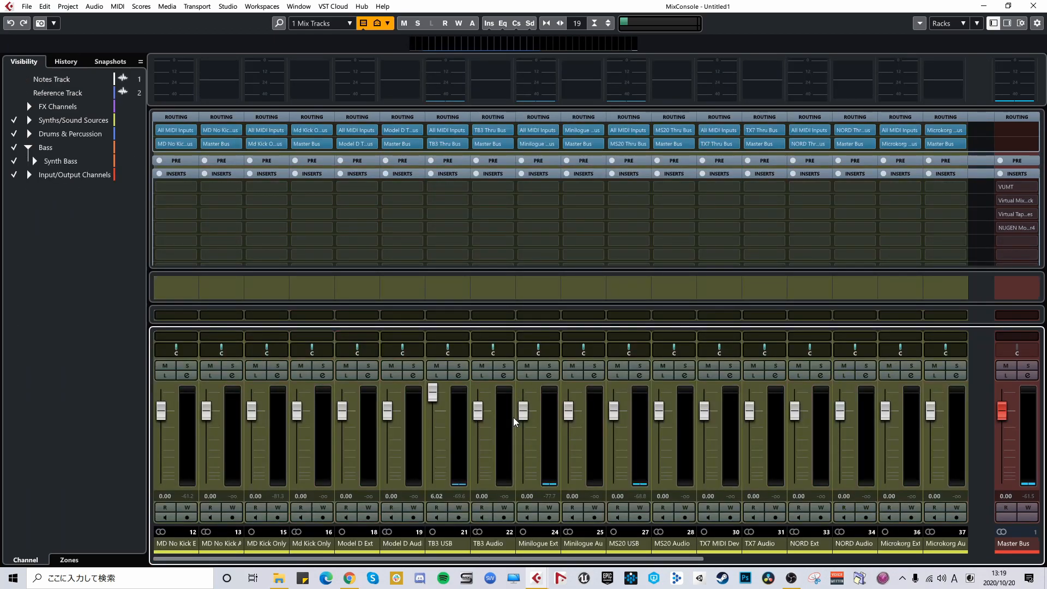
pyautogui.click(332, 20)
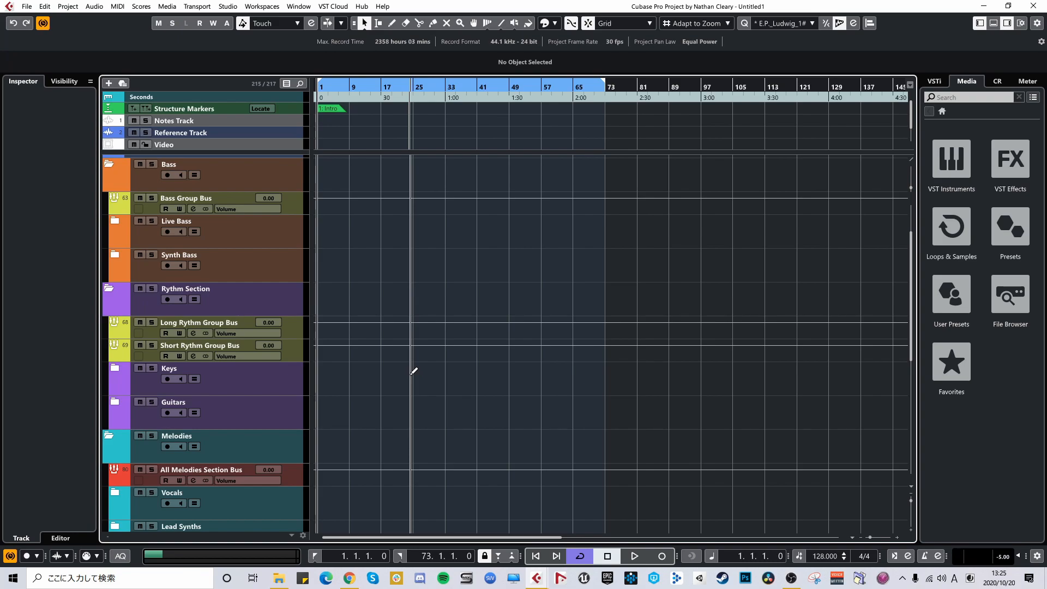
# Step: Toggle Constrain Delay Compensation off and on several times in the project window
pyautogui.hotkey('alt', 'c')
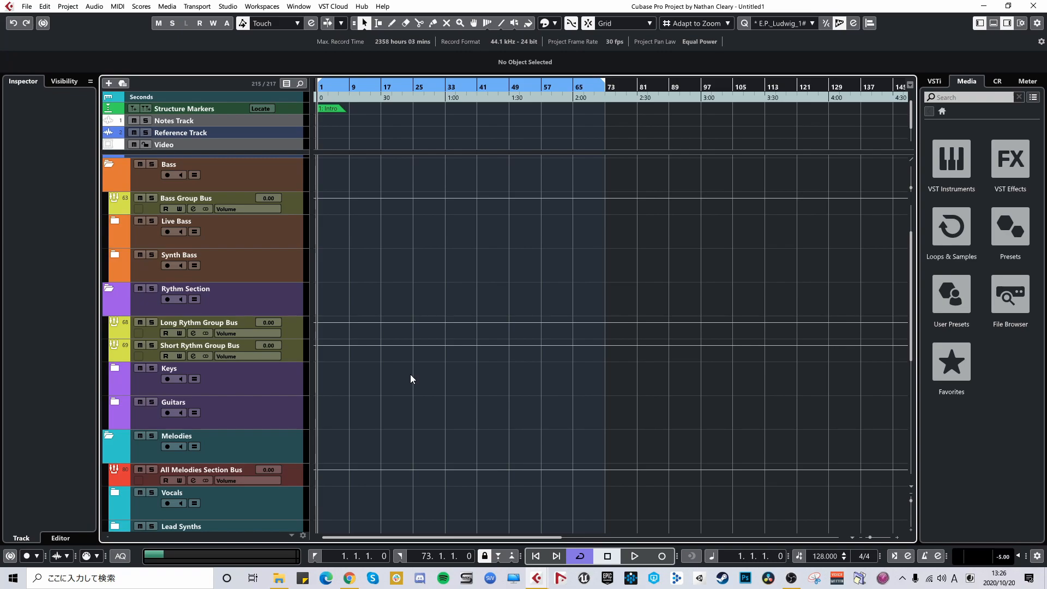
pyautogui.press('alt')
pyautogui.hotkey('alt', 'c')
pyautogui.press('alt')
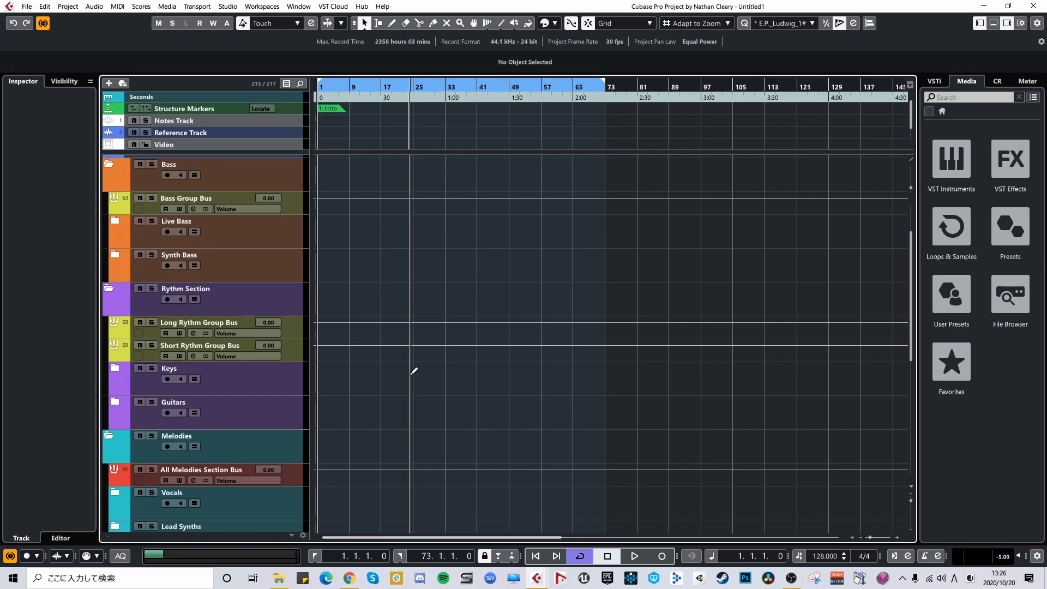
pyautogui.hotkey('alt', 'c')
# Step: Open the Virtual Tape Machines insert on the Master Bus in the MixConsole to examine it as a latency-causing plug-in, and close its window
pyautogui.press('F3')
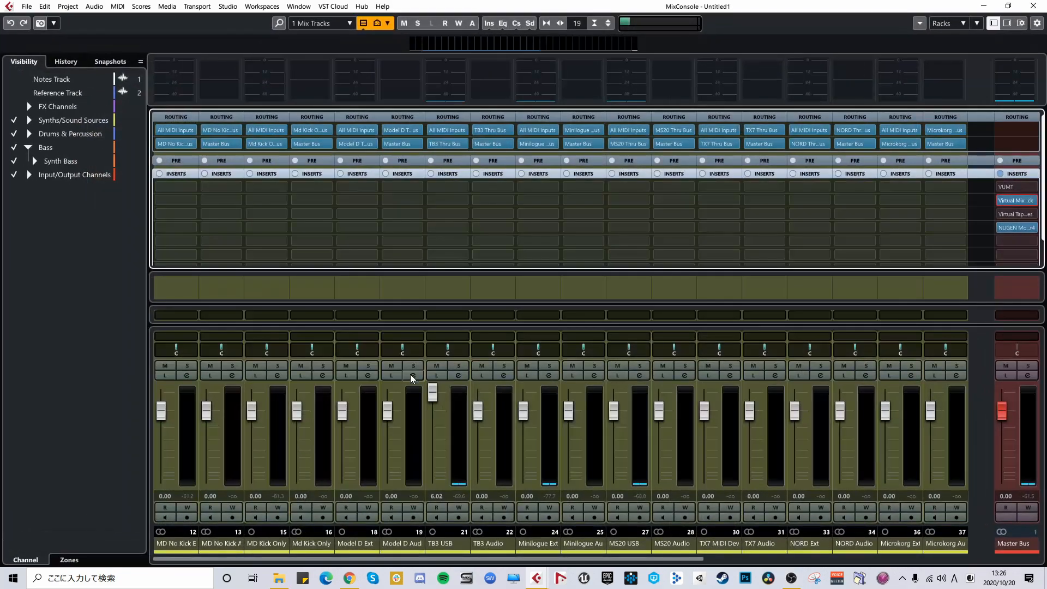
pyautogui.click(1026, 287)
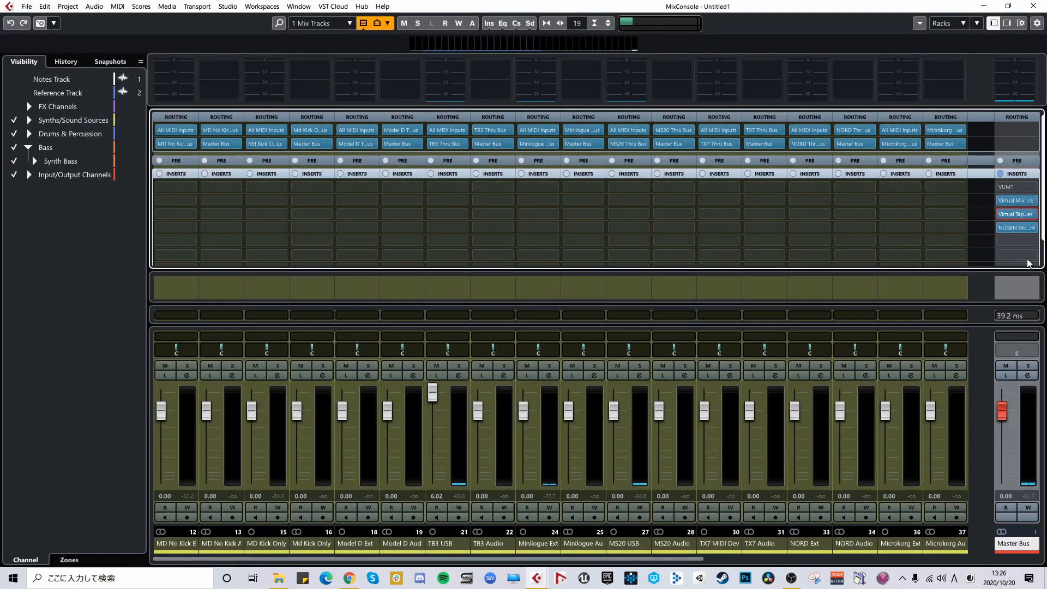
pyautogui.click(1016, 214)
pyautogui.moveTo(617, 180); pyautogui.dragTo(566, 140)
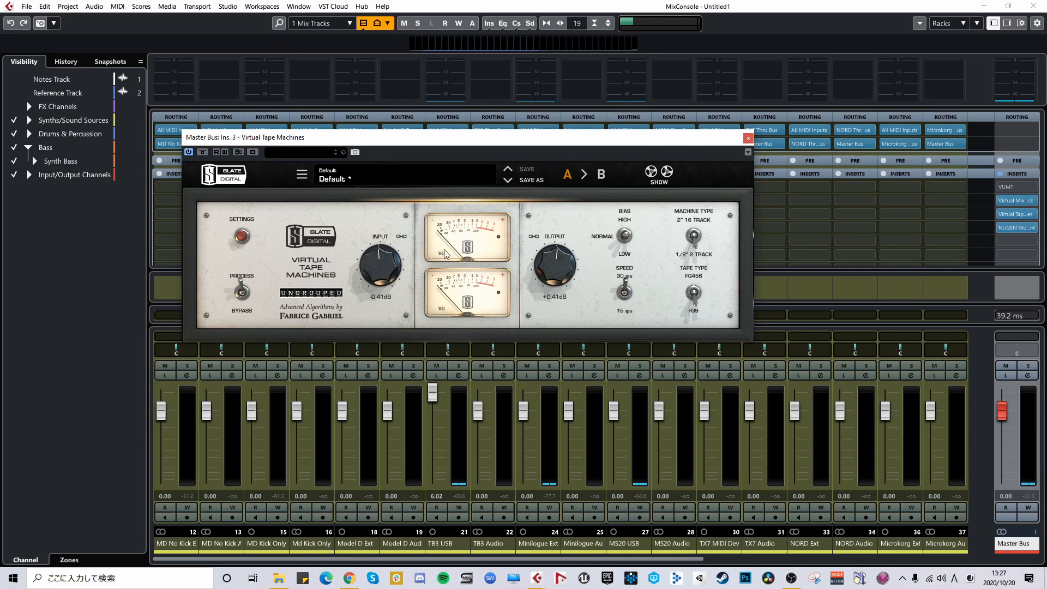
pyautogui.moveTo(722, 141); pyautogui.dragTo(668, 112)
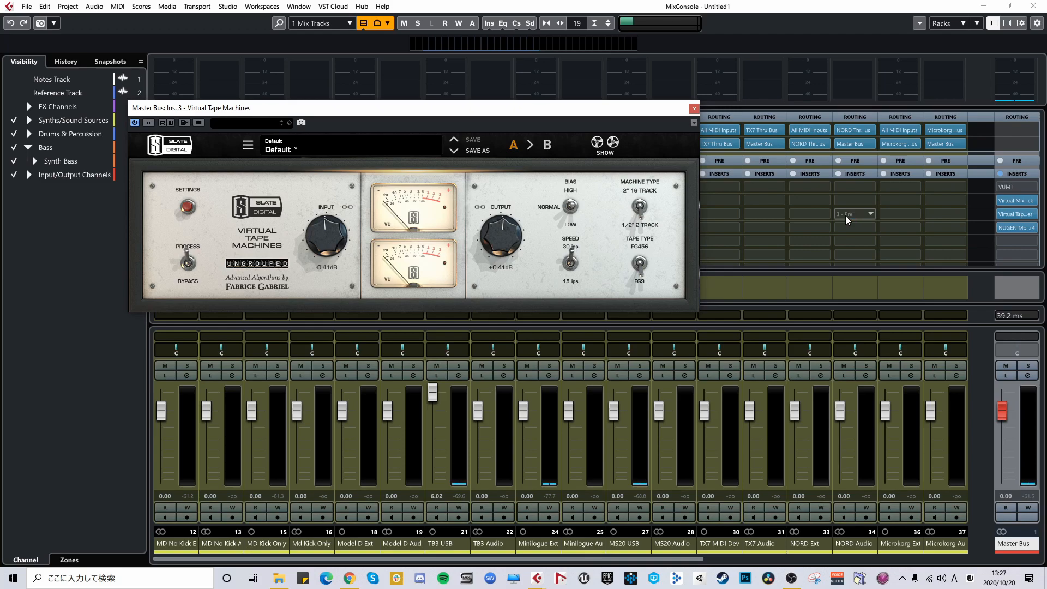
pyautogui.press('Return')
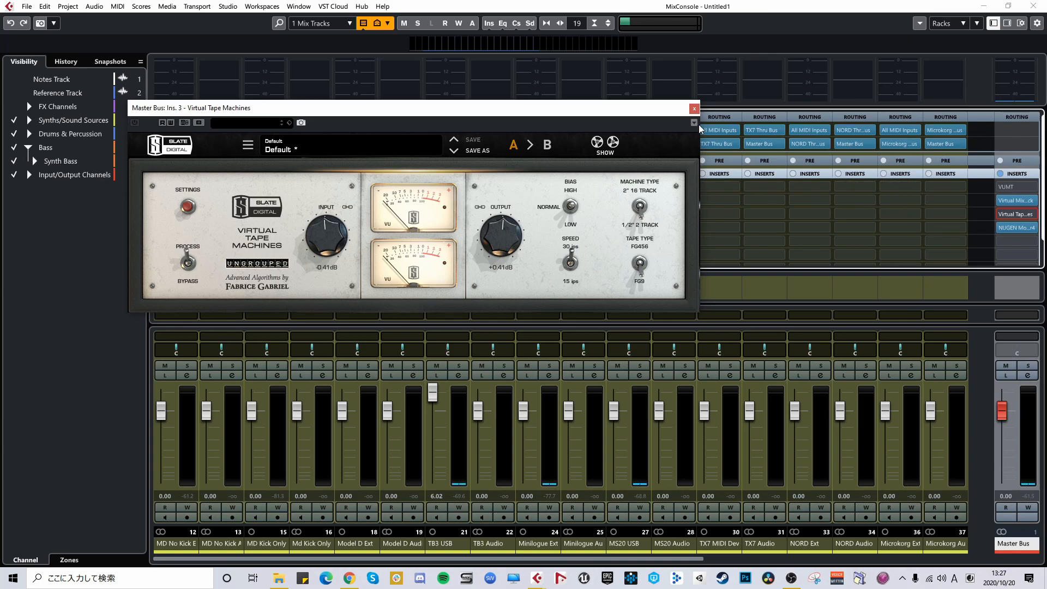
pyautogui.click(694, 109)
pyautogui.click(983, 361)
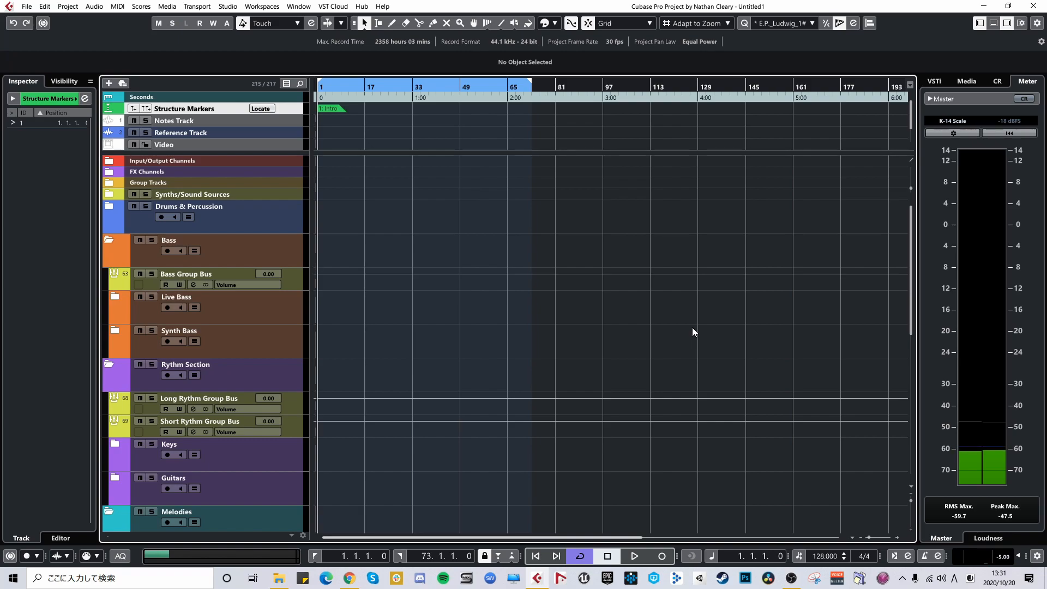
# Step: Open MediaBay, reposition its restored window over the project and maximize it again
pyautogui.press('F5')
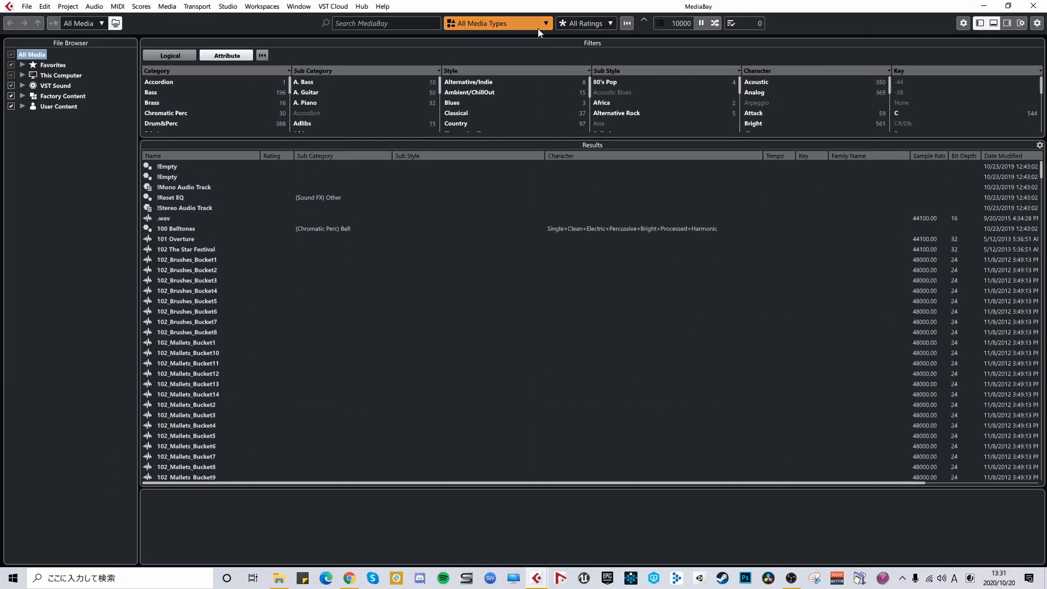
pyautogui.doubleClick(579, 7)
pyautogui.moveTo(571, 64); pyautogui.dragTo(643, 102)
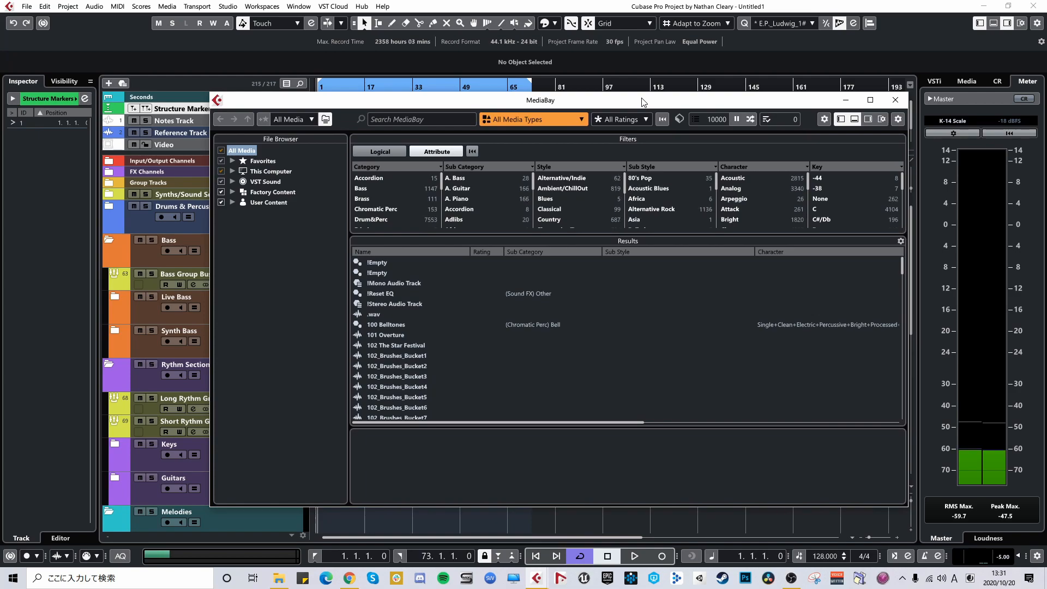
pyautogui.doubleClick(642, 99)
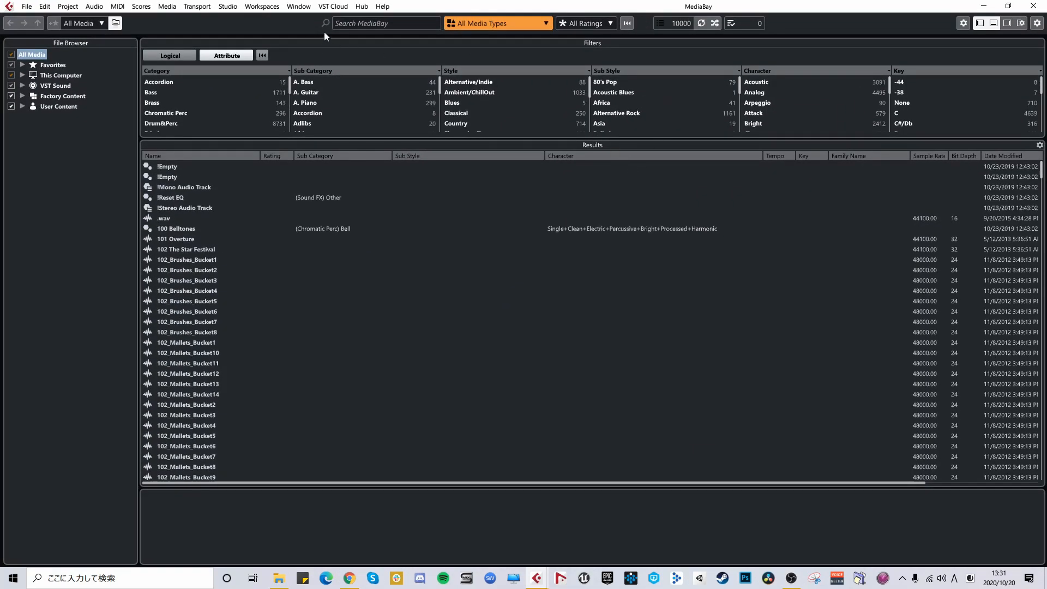
# Step: Expand This Computer in the MediaBay File Browser to view its drives, collapse it and select All Media
pyautogui.click(375, 24)
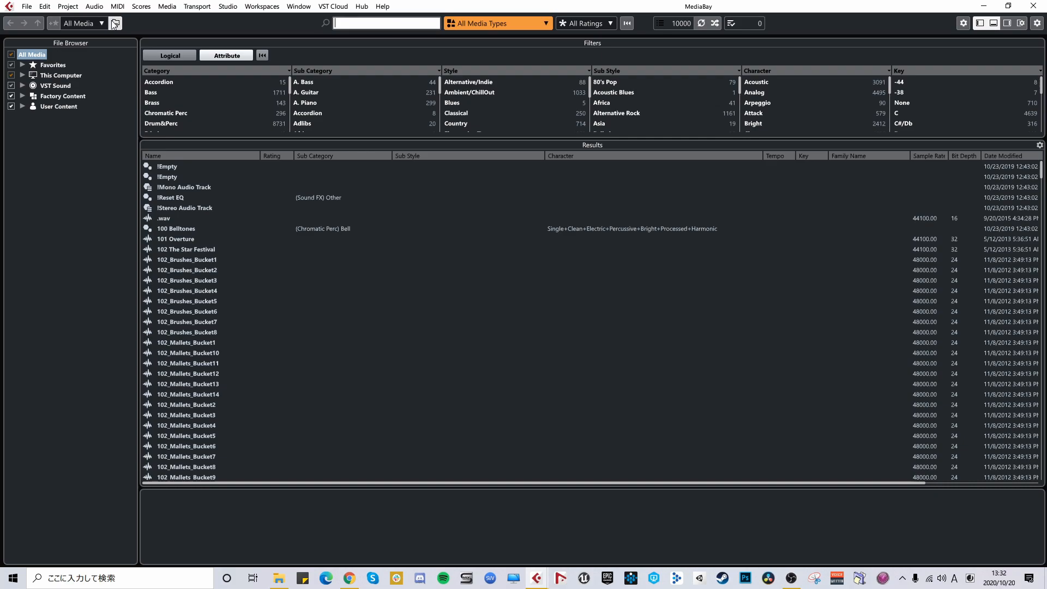
pyautogui.click(49, 76)
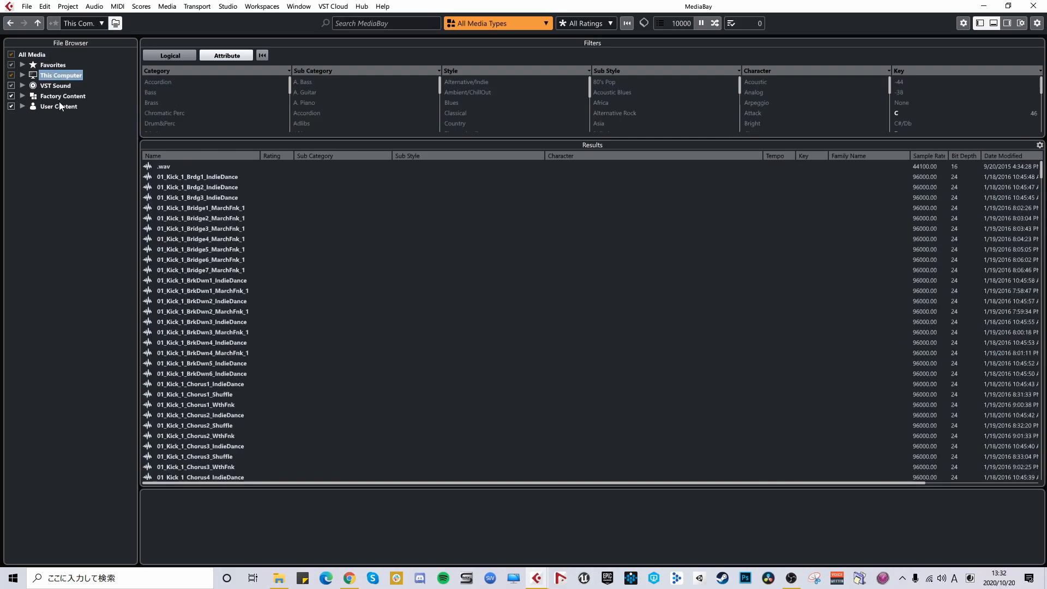
pyautogui.click(22, 75)
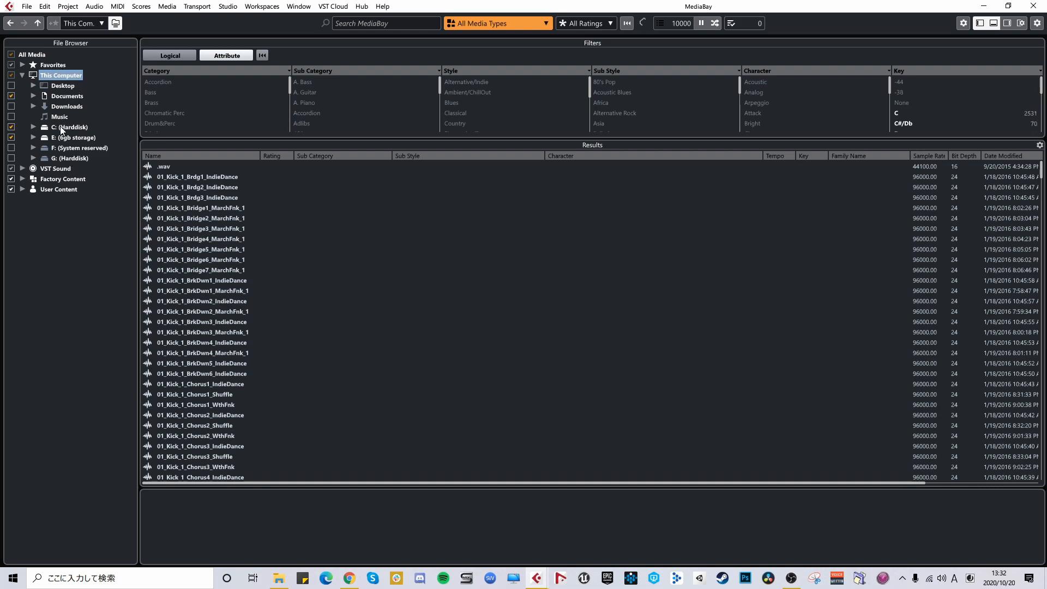
pyautogui.click(22, 75)
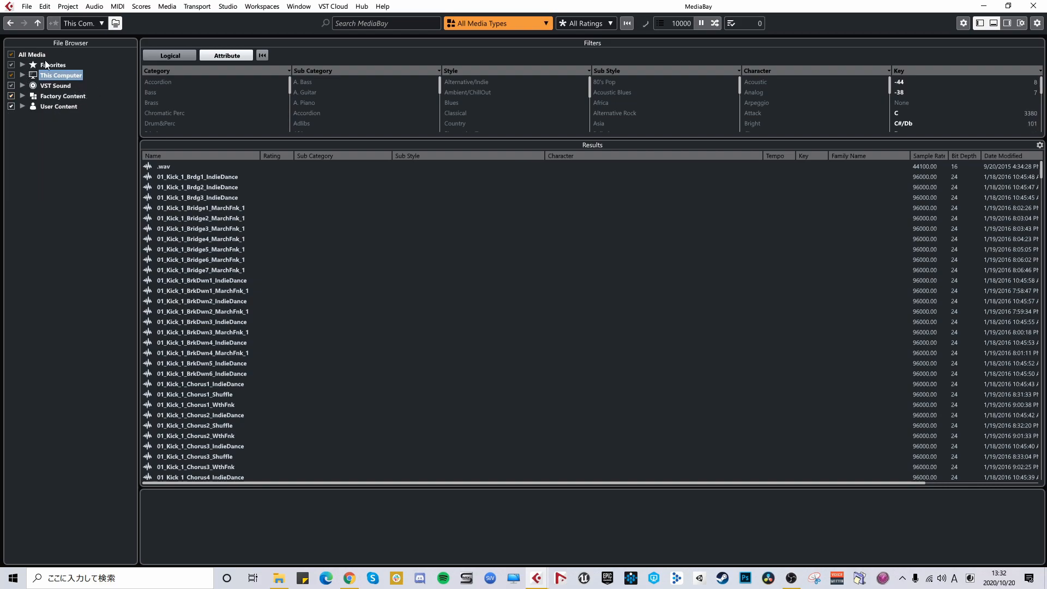
pyautogui.click(43, 55)
# Step: Limit MediaBay to Audio Files and search all media for "flame"
pyautogui.click(496, 23)
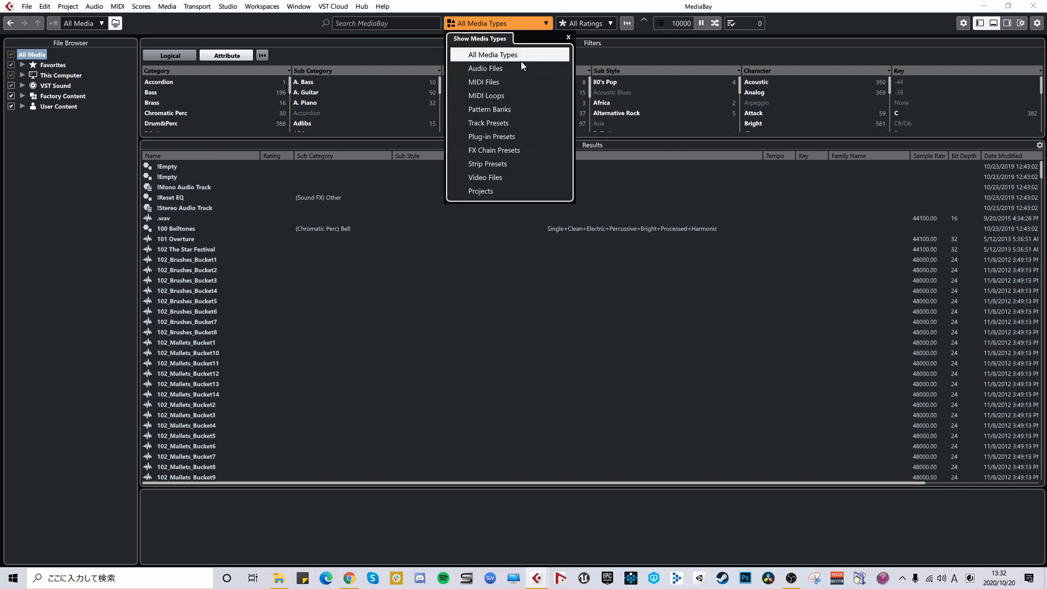
pyautogui.click(507, 68)
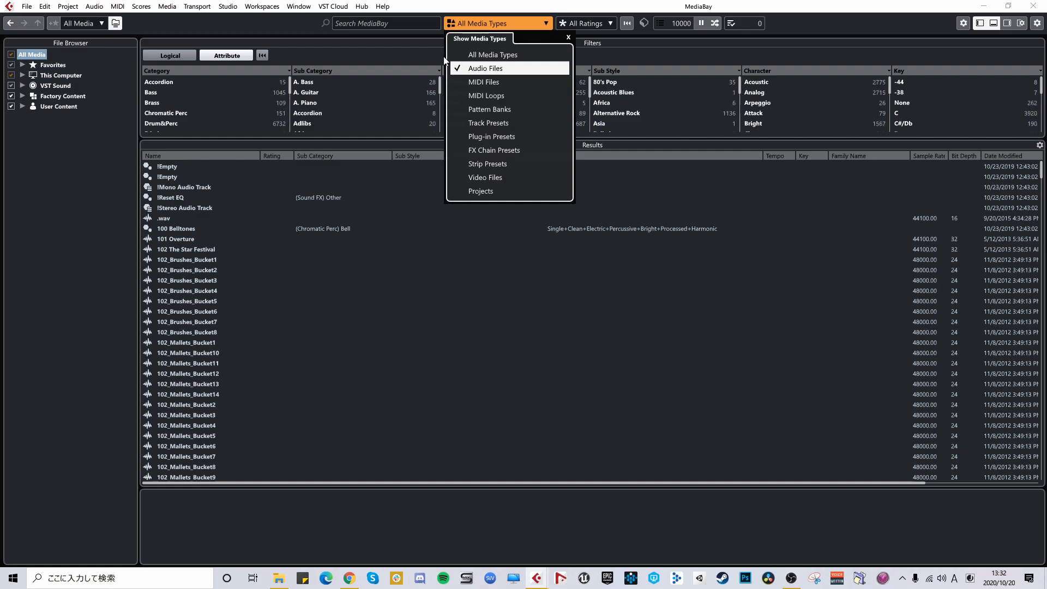
pyautogui.click(400, 33)
pyautogui.click(402, 27)
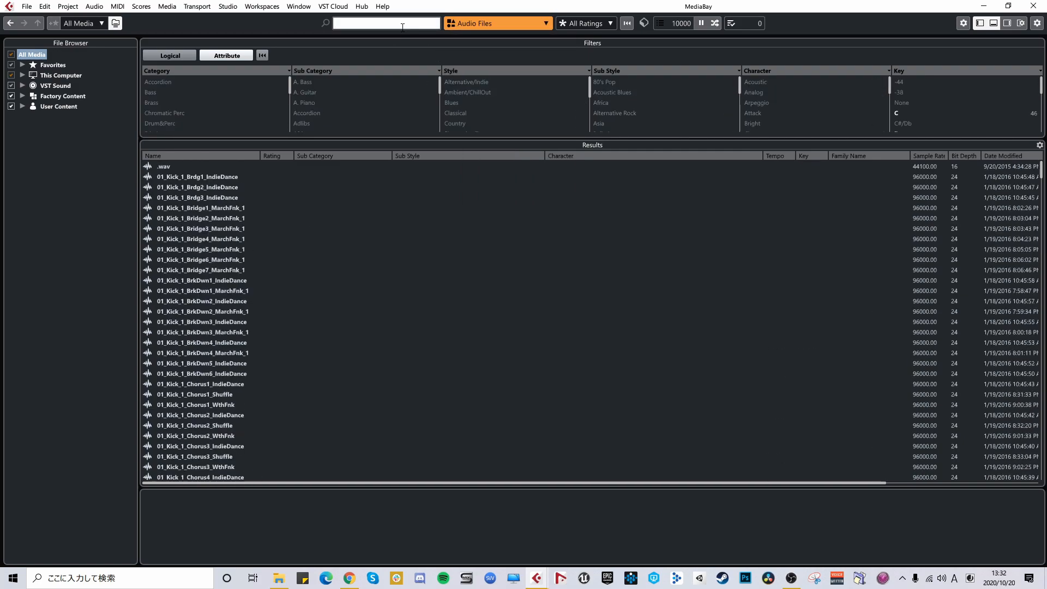
pyautogui.write('flame')
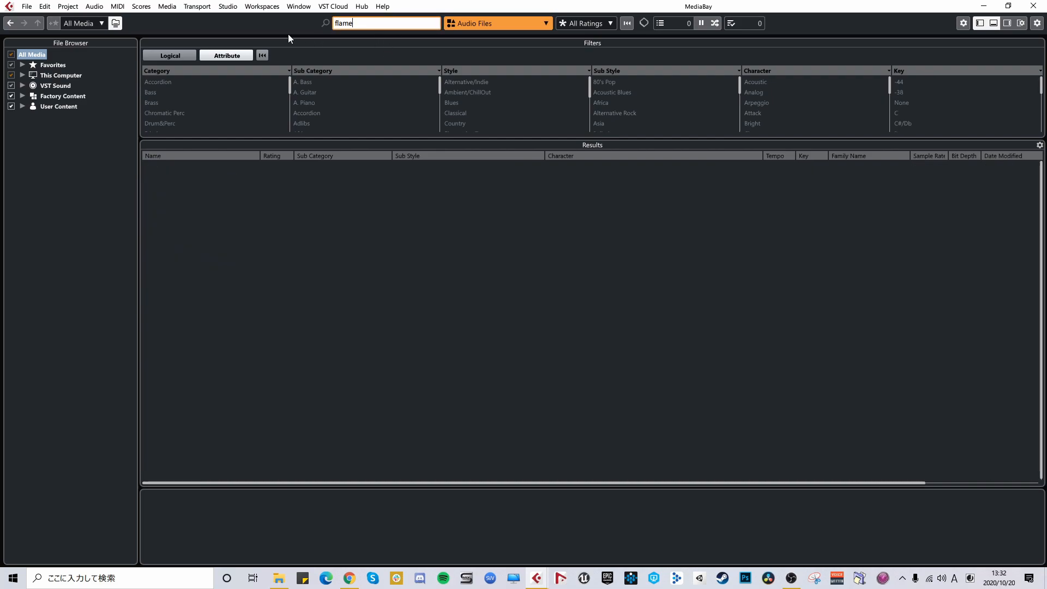
pyautogui.press('Return')
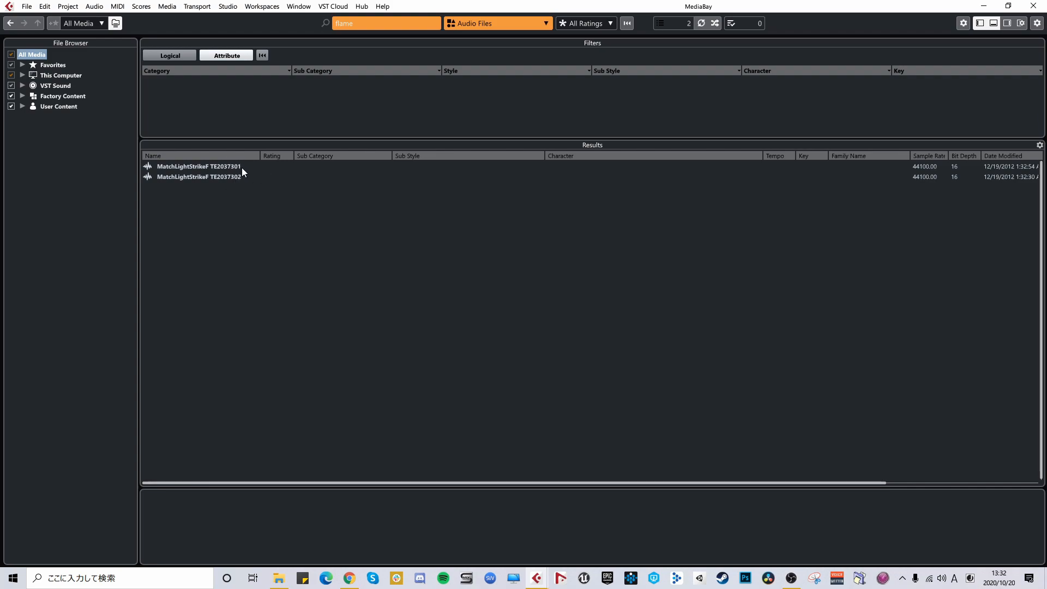
# Step: Search the MediaBay audio files for "door" and widen the Name column in the results
pyautogui.click(371, 23)
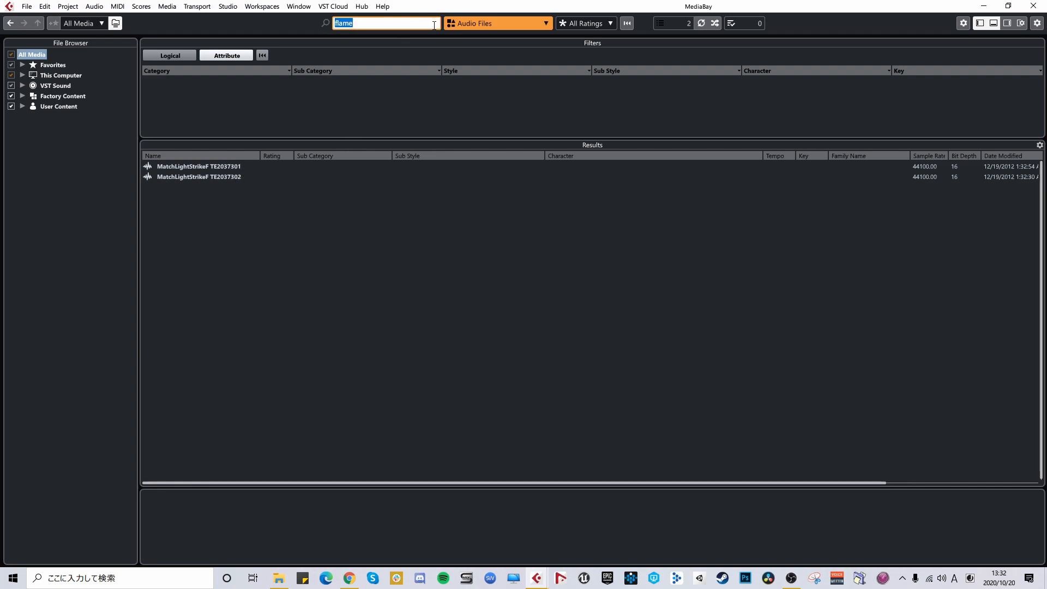
pyautogui.write('door')
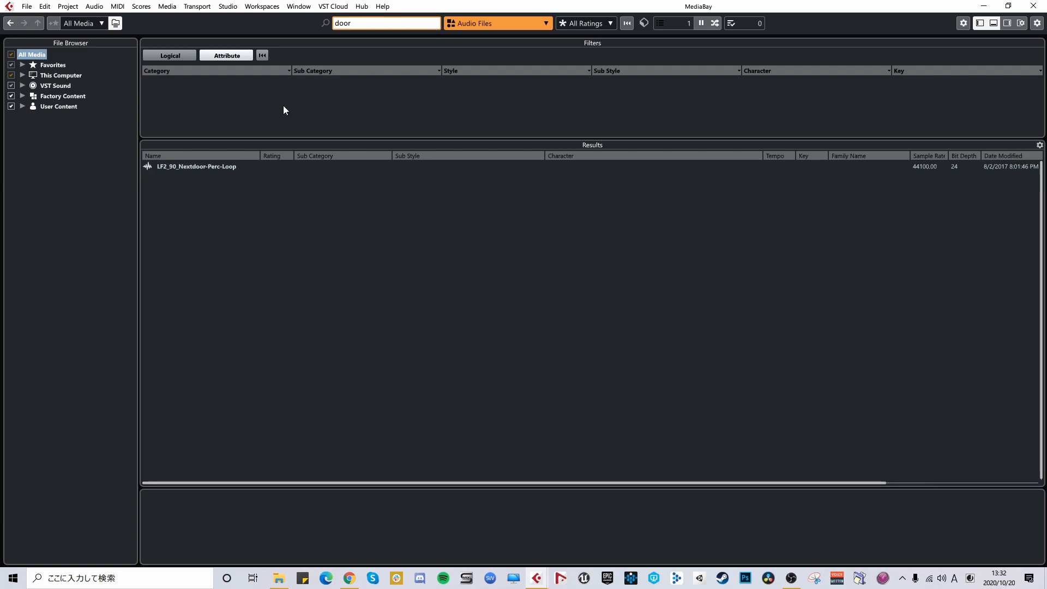
pyautogui.click(298, 28)
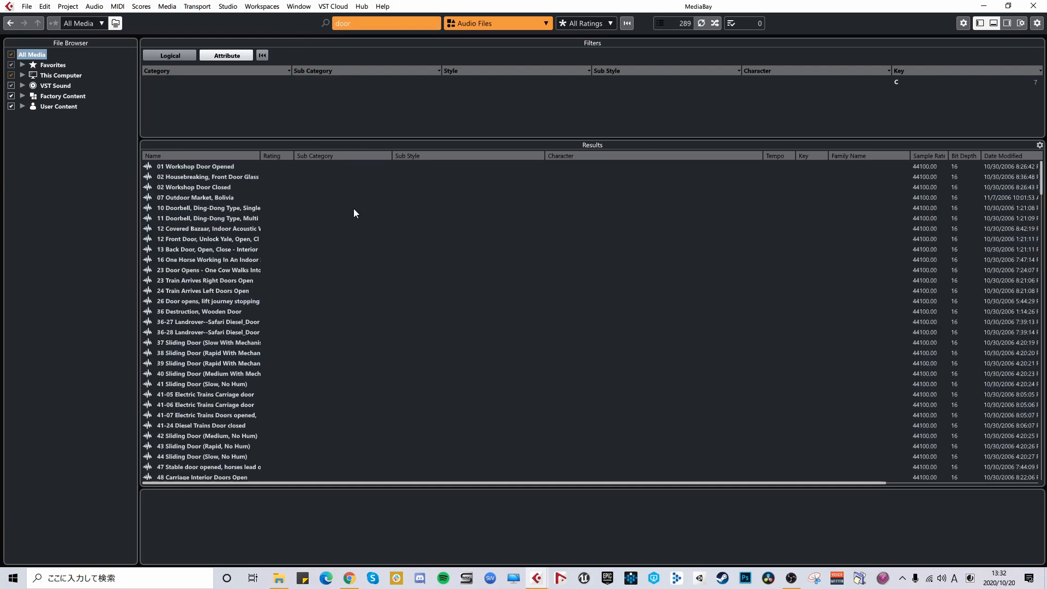
pyautogui.moveTo(261, 156); pyautogui.dragTo(322, 157)
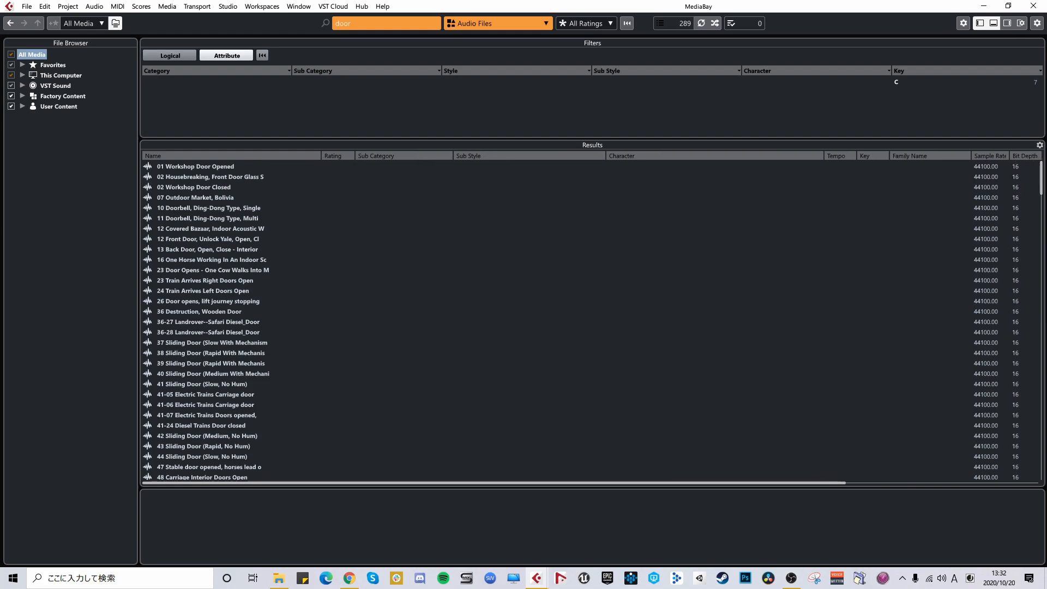
pyautogui.moveTo(1040, 175); pyautogui.dragTo(1045, 137)
# Step: Close and reopen MediaBay several times, ending on the project window
pyautogui.press('F5')
pyautogui.press('F5')
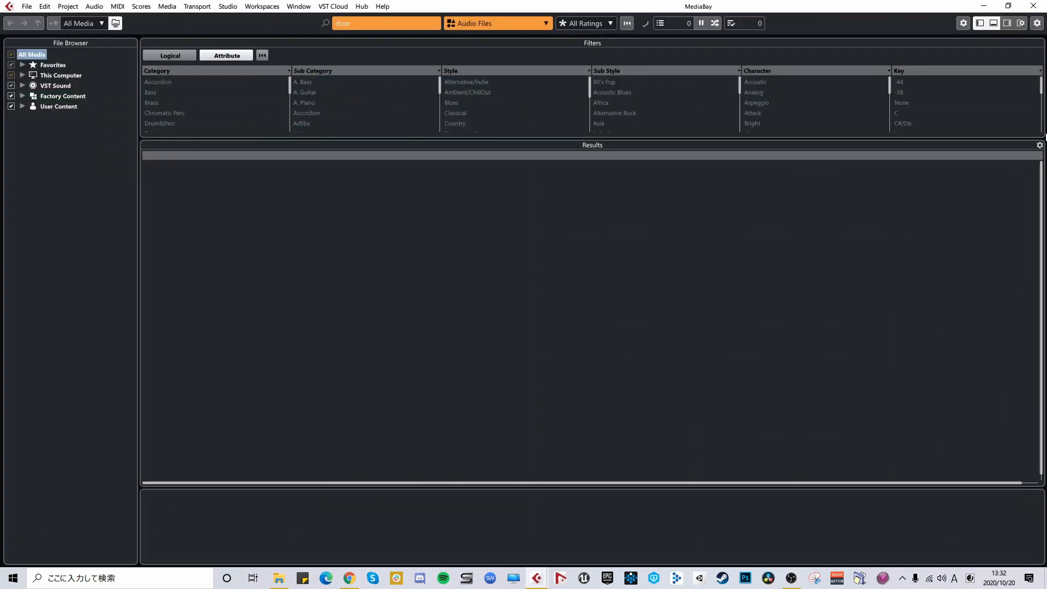
pyautogui.press('F5')
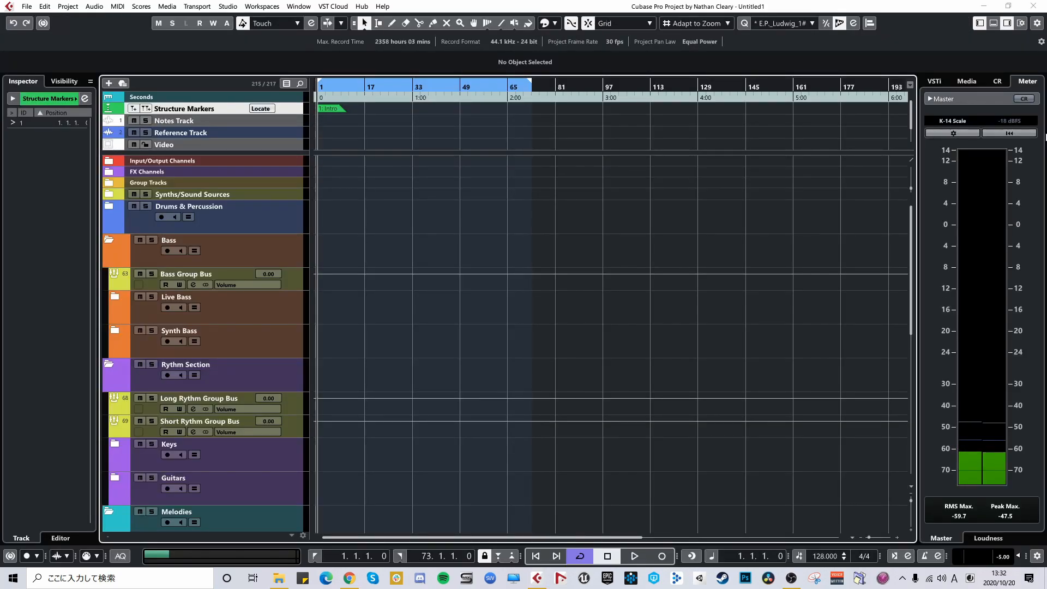
pyautogui.press('F5')
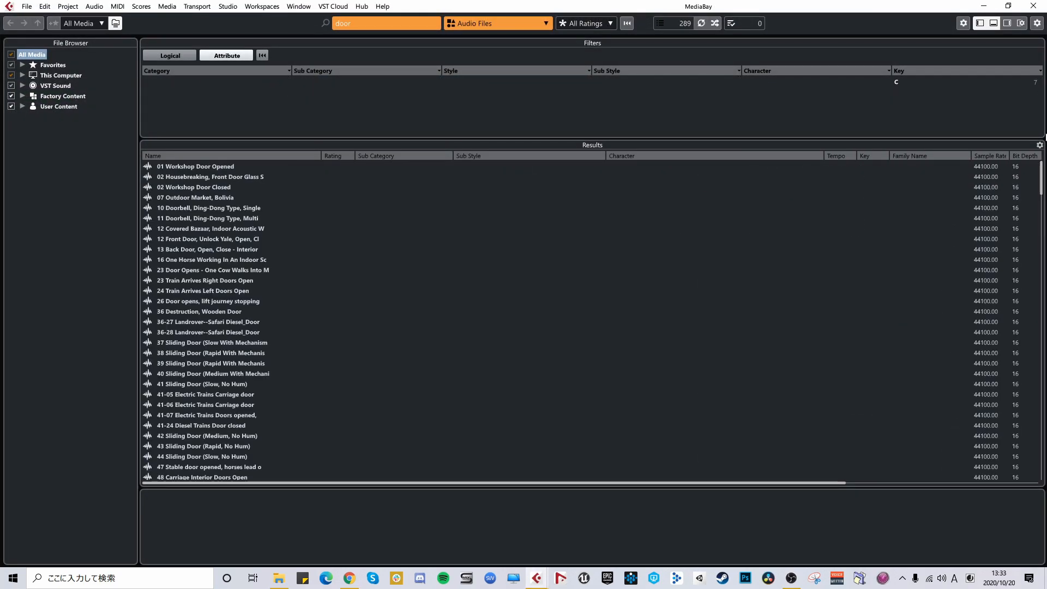
pyautogui.press('F5')
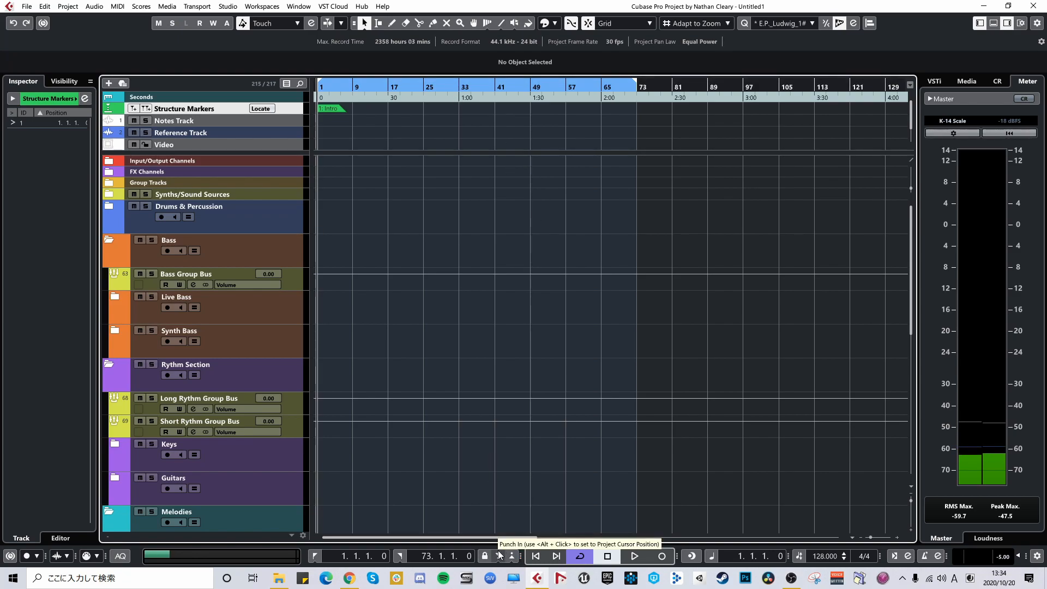
# Step: Position the project cursor at bar 25, activate punch in there and set an active punch range from bar 25 to 73
pyautogui.moveTo(419, 87); pyautogui.dragTo(423, 88)
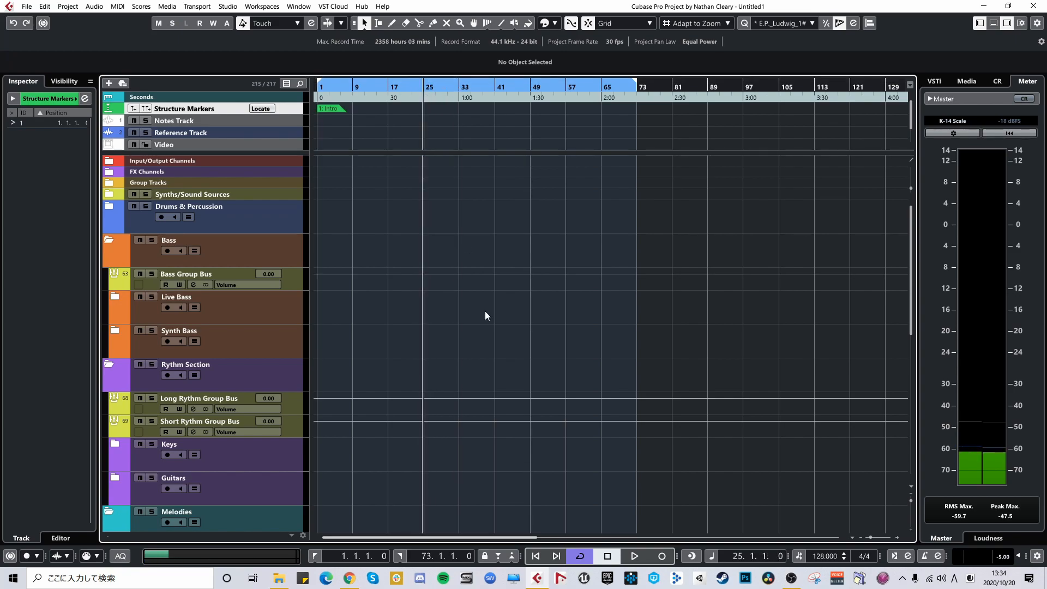
pyautogui.click(498, 556)
pyautogui.moveTo(319, 88); pyautogui.dragTo(423, 87)
pyautogui.scroll(1, 473, 159)
pyautogui.hscroll(-2, 462, 120)
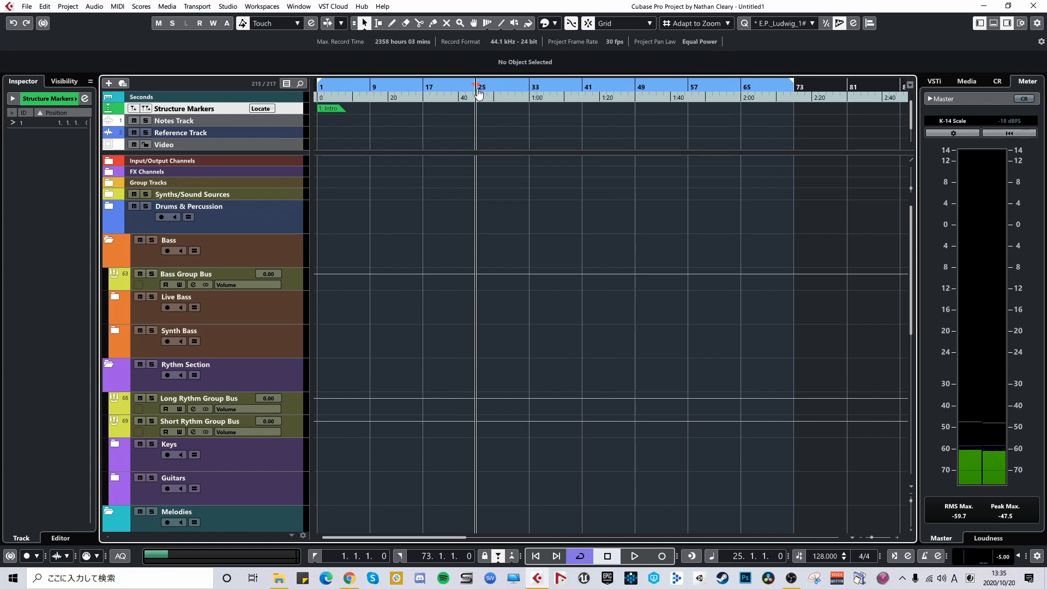
pyautogui.moveTo(517, 91); pyautogui.dragTo(793, 92)
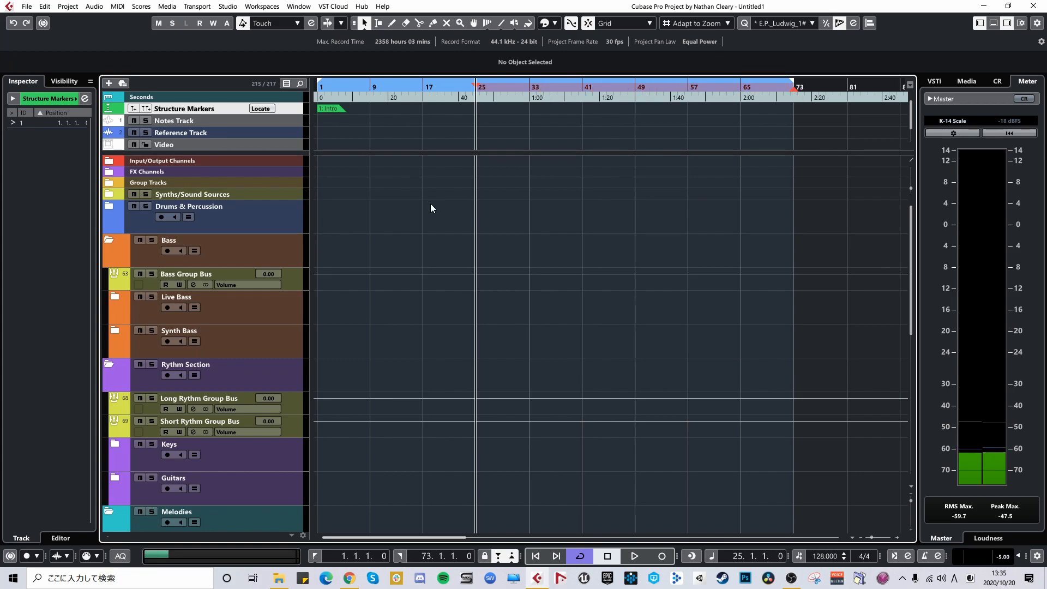
# Step: Move the project cursor back to bar 1, ahead of the punch range
pyautogui.press('g')
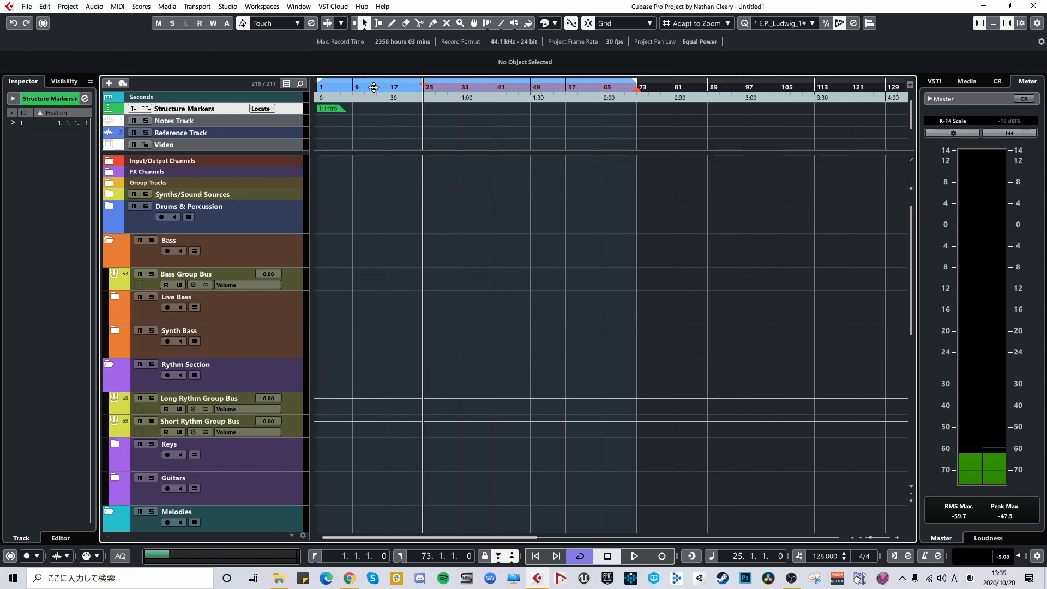
pyautogui.moveTo(376, 88); pyautogui.dragTo(321, 88)
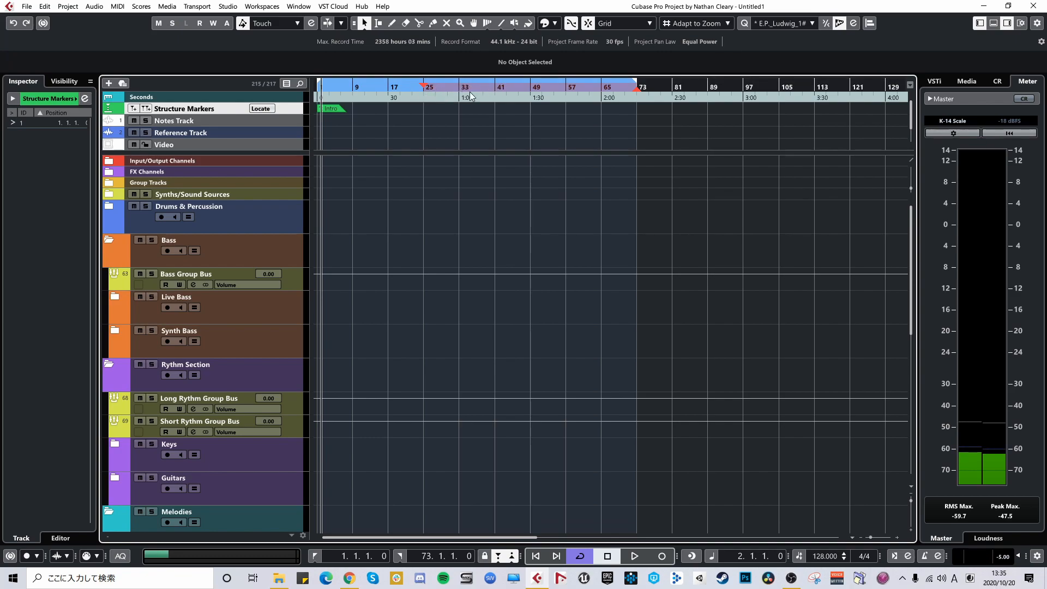
pyautogui.moveTo(327, 85); pyautogui.dragTo(306, 85)
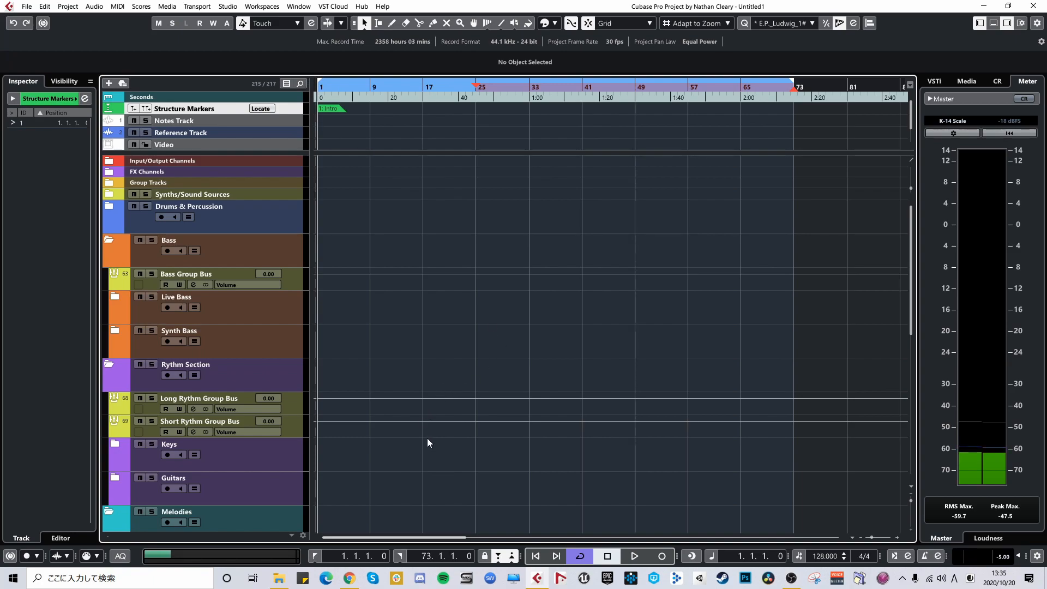
# Step: Expand the Vocals folder under Melodies and its Main Vocals subfolder in the track list
pyautogui.scroll(-5, 427, 443)
pyautogui.scroll(-2, 266, 416)
pyautogui.scroll(5, 186, 325)
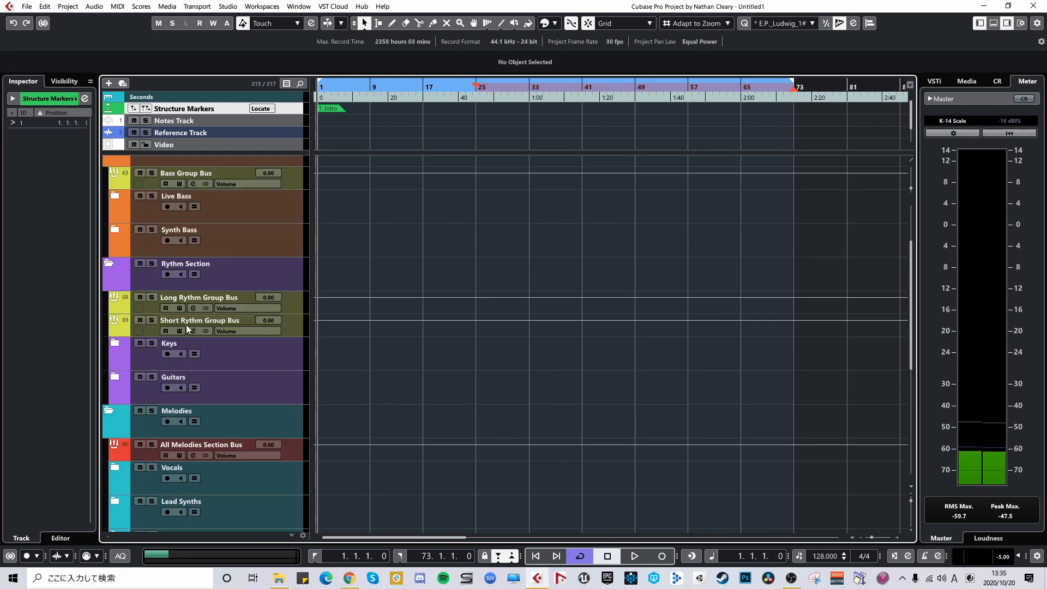
pyautogui.scroll(-3, 136, 400)
pyautogui.click(112, 317)
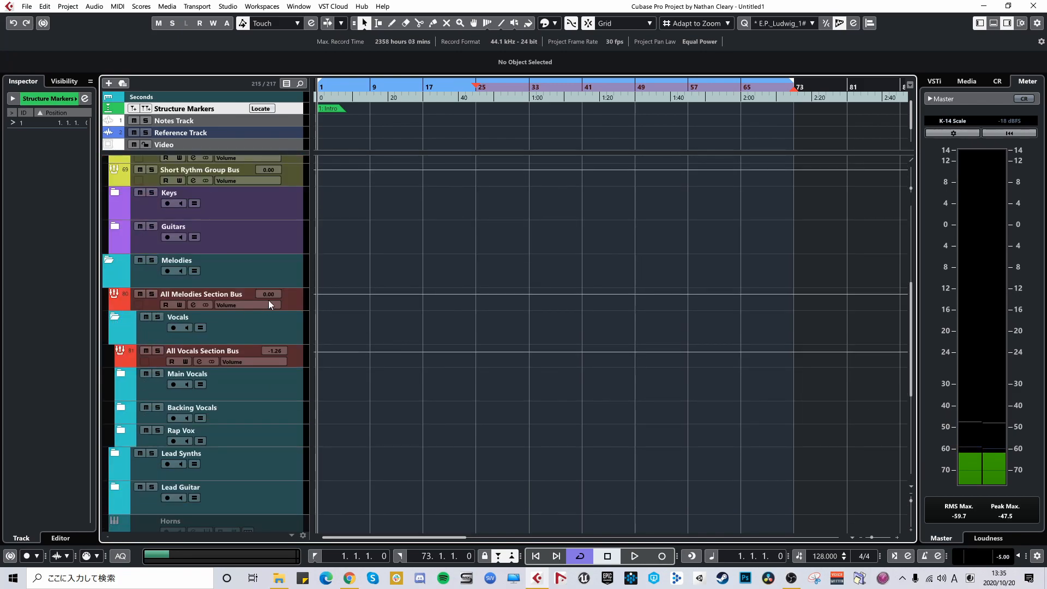
pyautogui.click(119, 373)
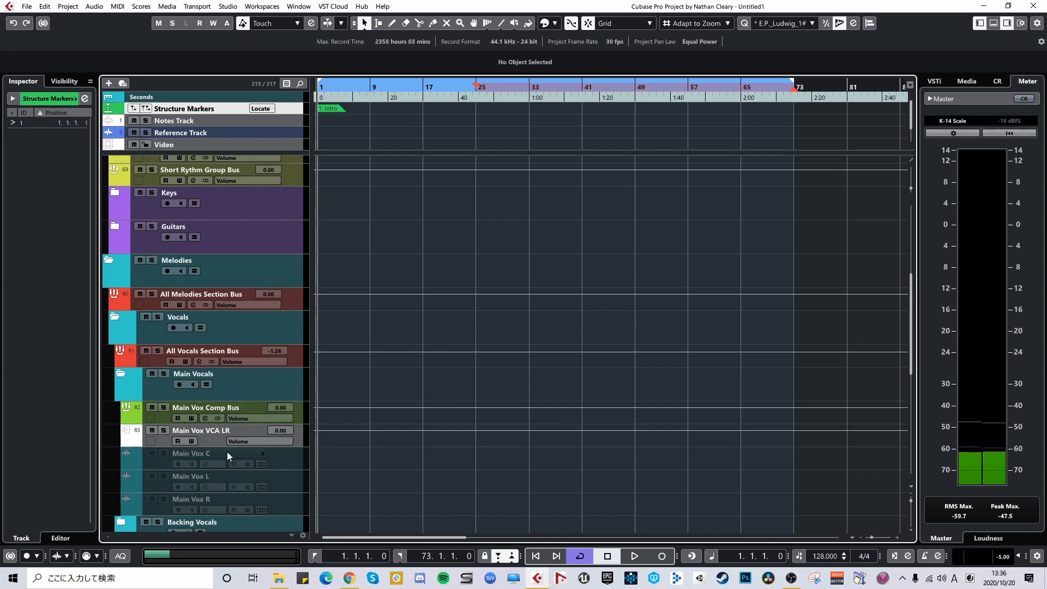
# Step: Enable the disabled Main Vox C track in the Main Vocals folder and arm it for recording
pyautogui.click(277, 454)
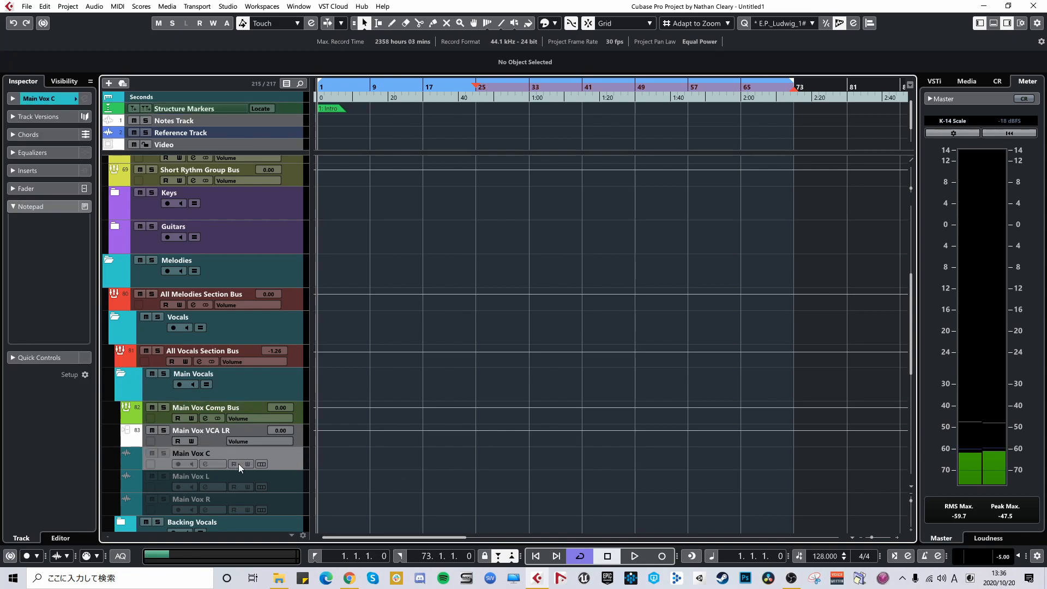
pyautogui.hotkey('shift', 'e')
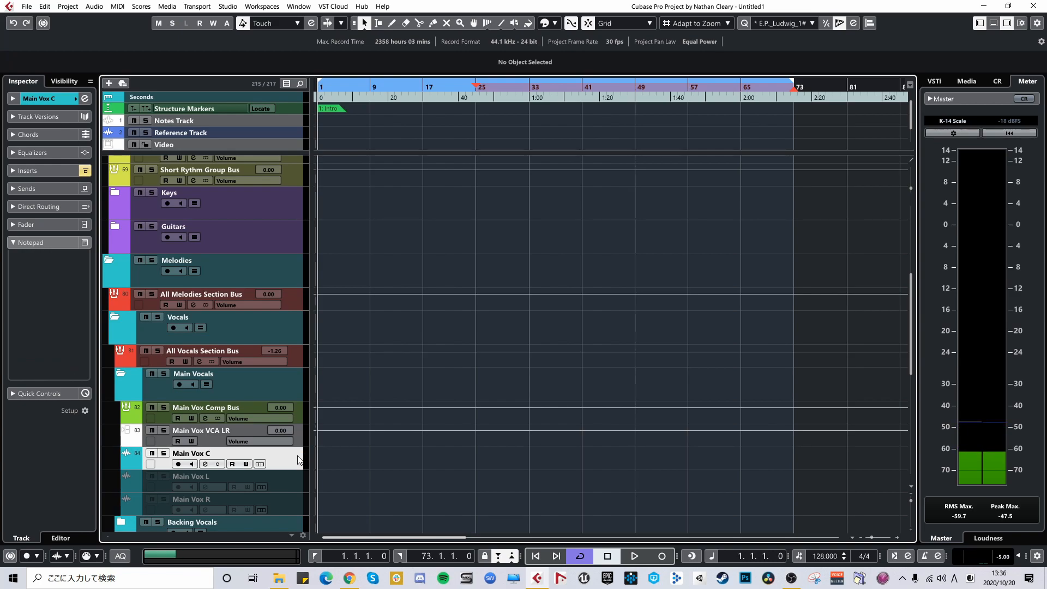
pyautogui.click(179, 464)
# Step: Extend the punch-out point to bar 81 and the right locator to bar 89
pyautogui.moveTo(795, 88)
pyautogui.mouseDown()
pyautogui.moveTo(900, 87)
pyautogui.moveTo(795, 86)
pyautogui.moveTo(849, 87)
pyautogui.mouseUp()
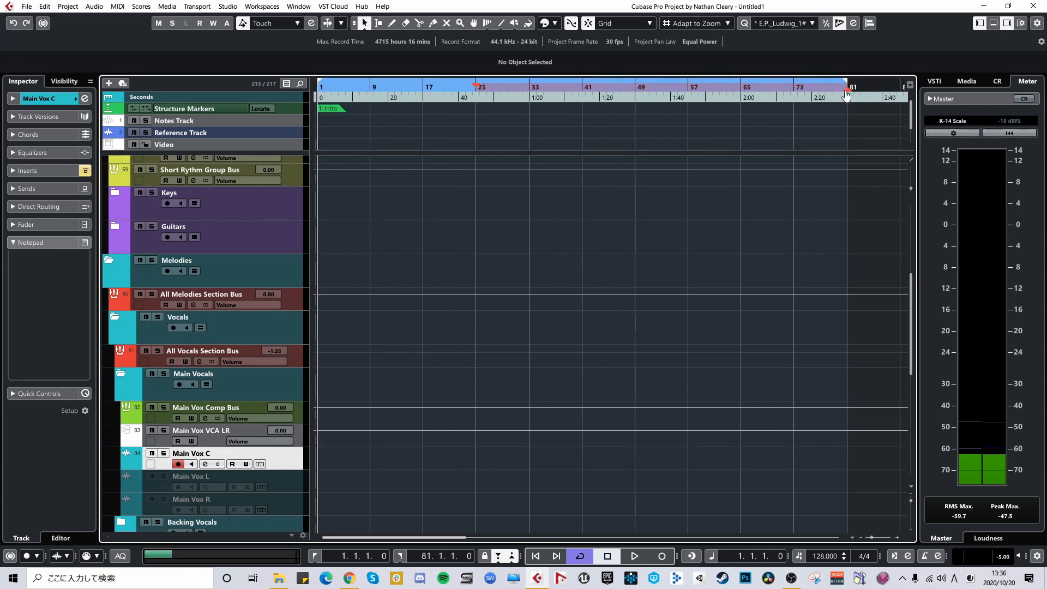
pyautogui.moveTo(845, 96); pyautogui.dragTo(794, 96)
pyautogui.moveTo(846, 85); pyautogui.dragTo(898, 84)
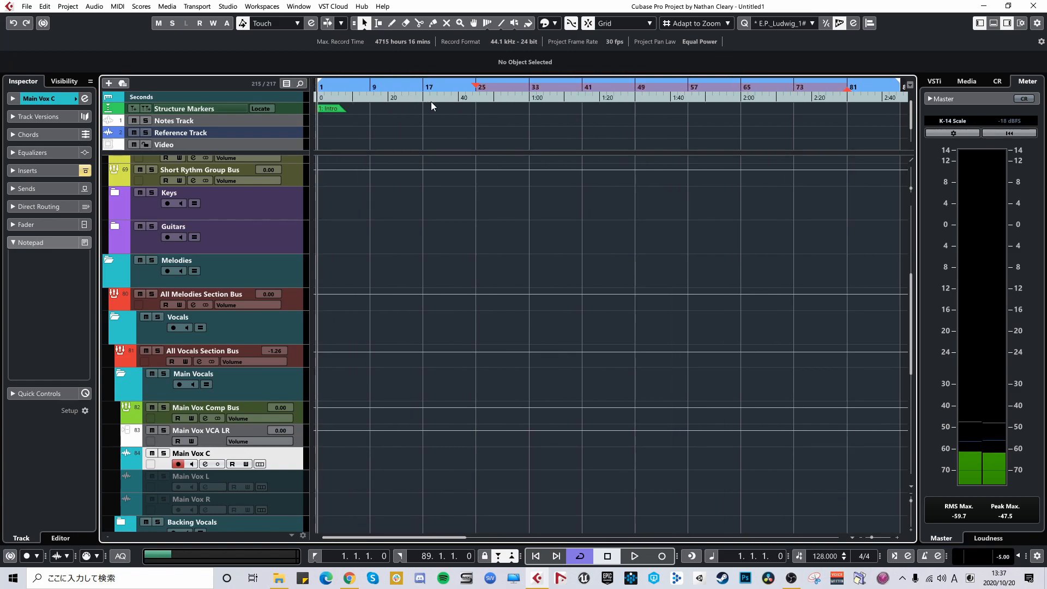
# Step: Play from just before bar 25 and record a punched-in take on Main Vox C from bar 25 through most of bar 36
pyautogui.press('space')
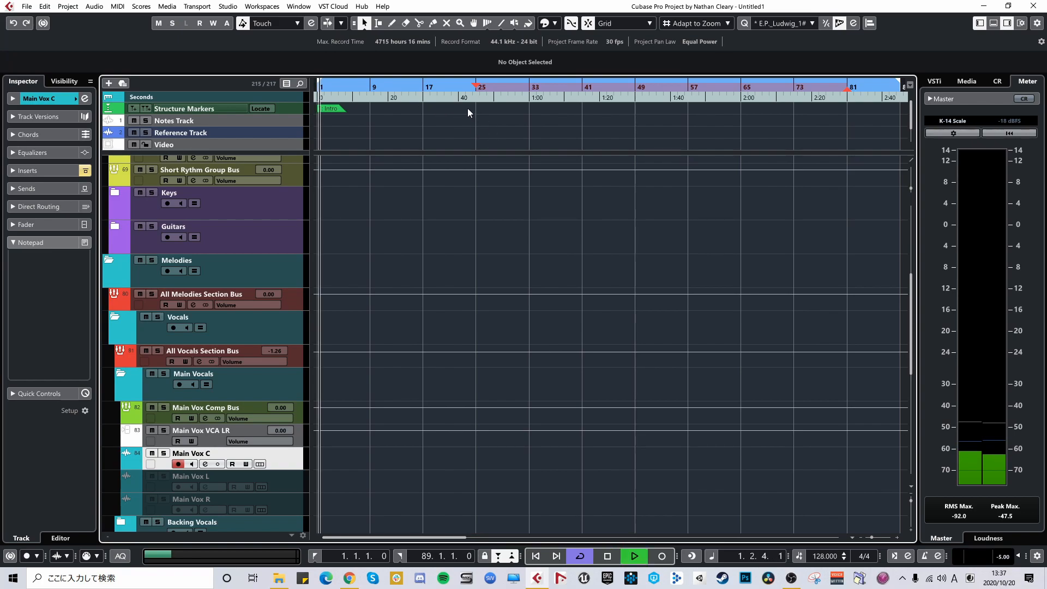
pyautogui.click(462, 97)
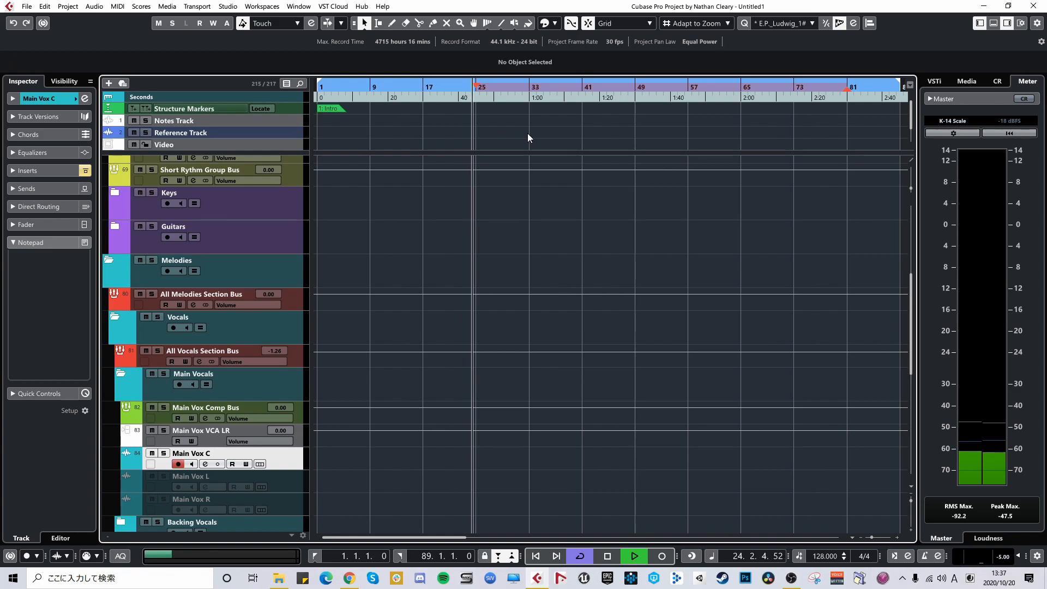
pyautogui.press('KP_Multiply')
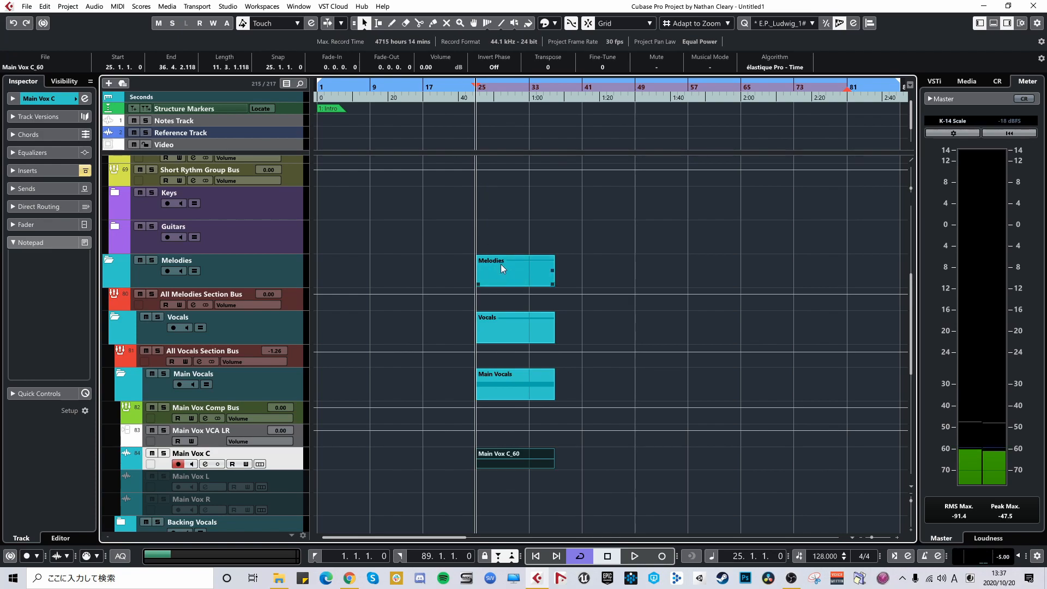
# Step: Start playback at bar 24 and record a second, shorter take over Main Vox C from bar 25 to about bar 27
pyautogui.scroll(1, 474, 265)
pyautogui.scroll(1, 474, 266)
pyautogui.click(469, 87)
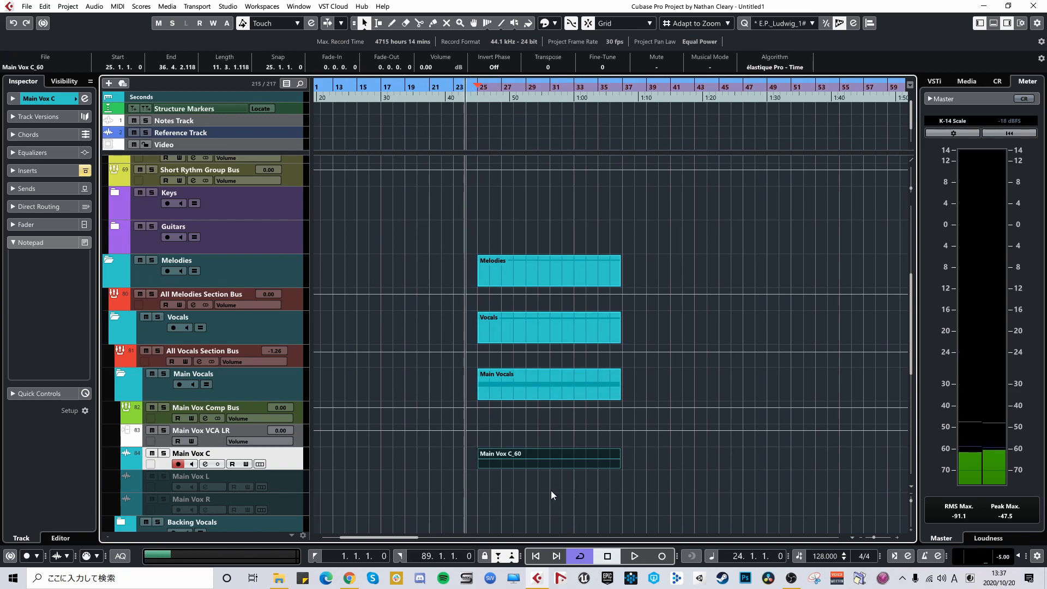
pyautogui.press('space')
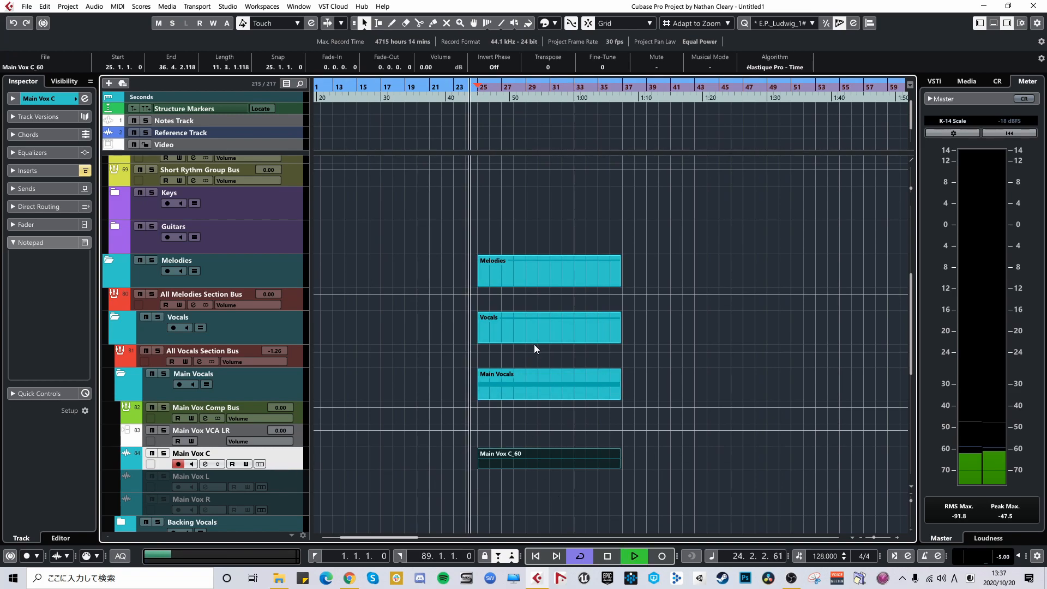
pyautogui.press('KP_Multiply')
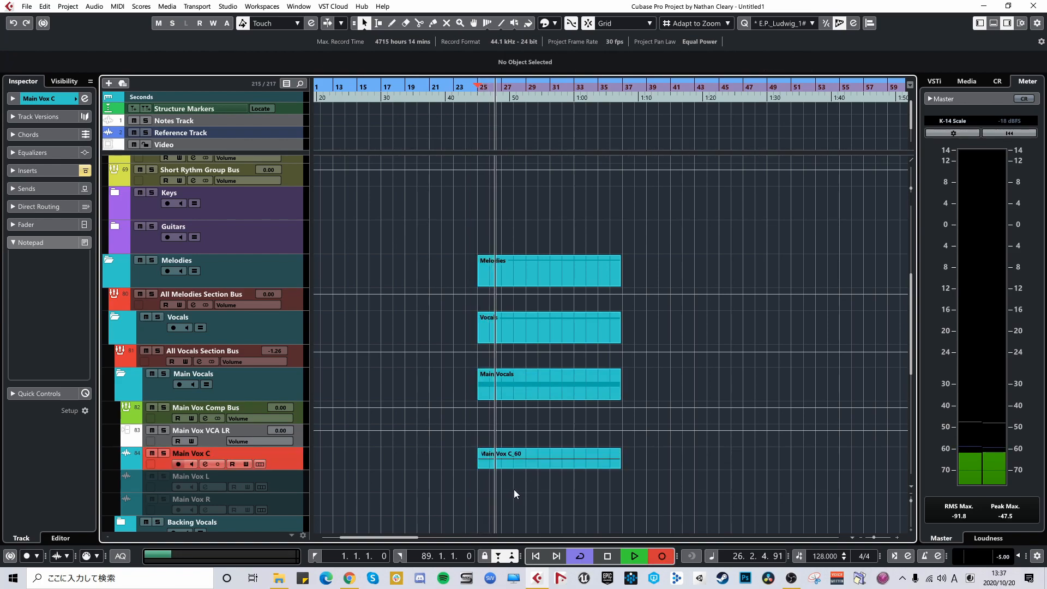
pyautogui.press('space')
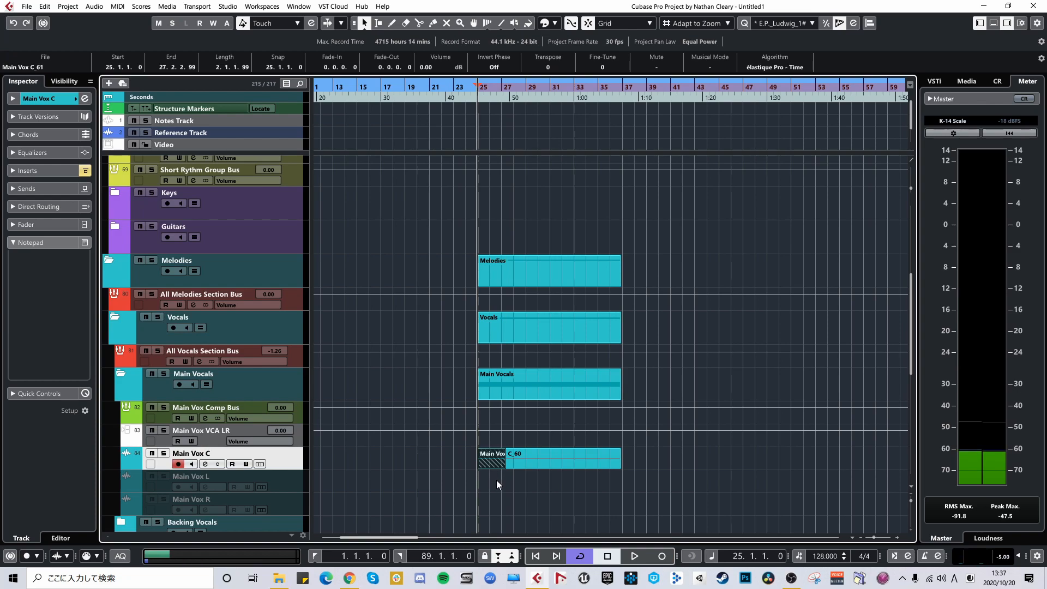
# Step: Show the take lanes of Main Vox C and activate the Comp tool for choosing between the takes
pyautogui.click(260, 464)
pyautogui.scroll(-5, 443, 406)
pyautogui.click(444, 405)
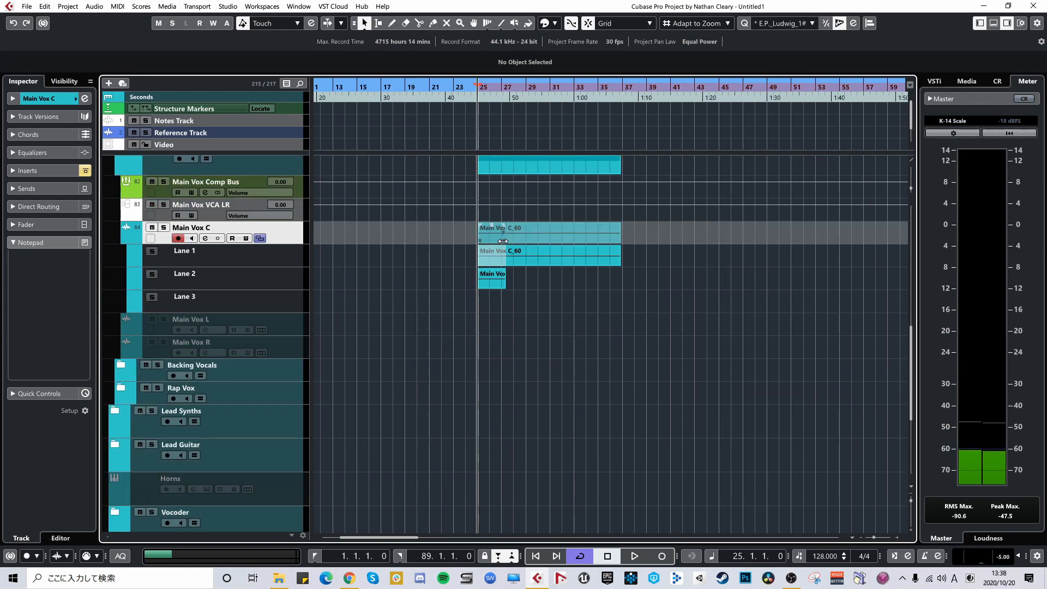
pyautogui.click(473, 24)
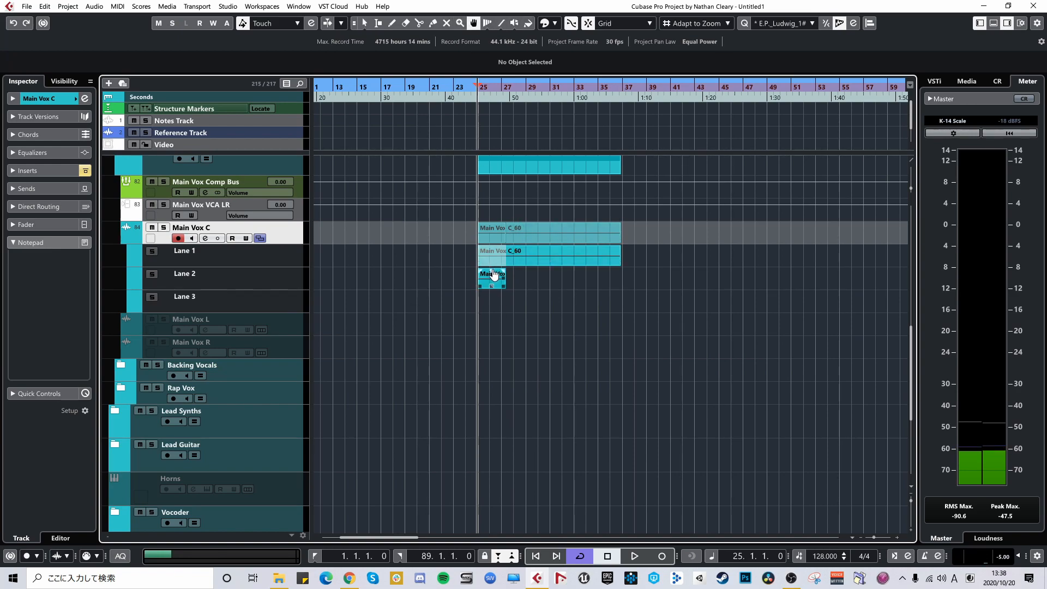
pyautogui.scroll(2, 465, 304)
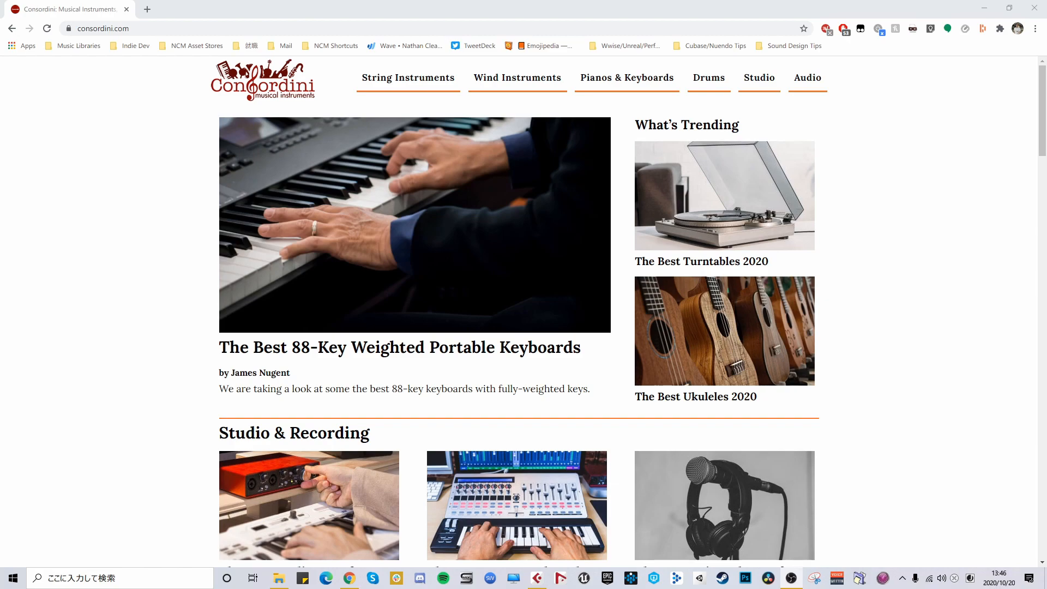
# Step: Look through the Studio & Recording and Pianos & Keyboards articles on the Consordini homepage in the browser
pyautogui.scroll(-3, 149, 192)
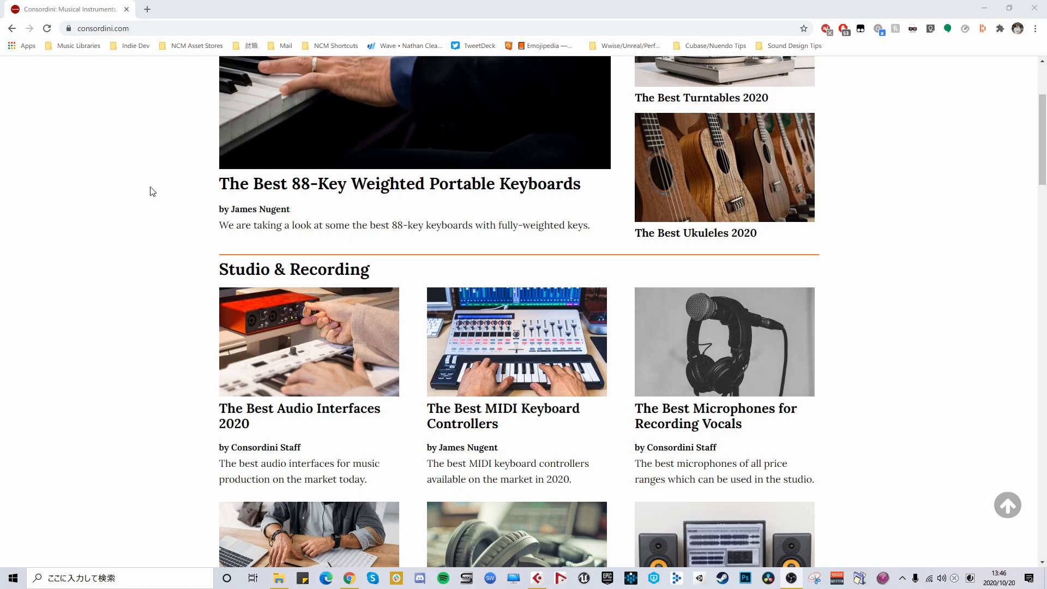
pyautogui.scroll(-7, 150, 191)
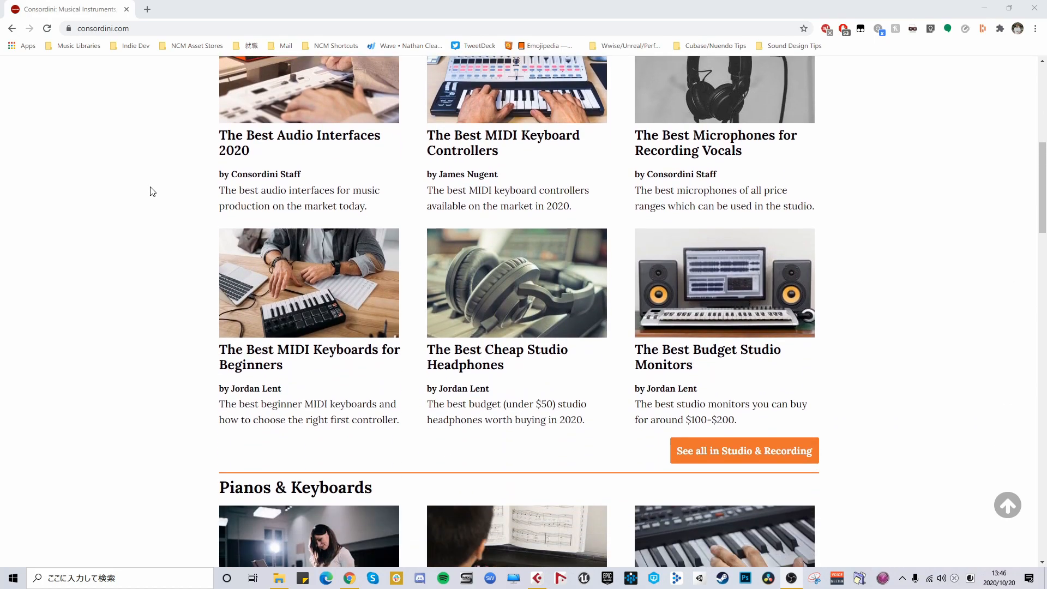
pyautogui.scroll(-3, 149, 191)
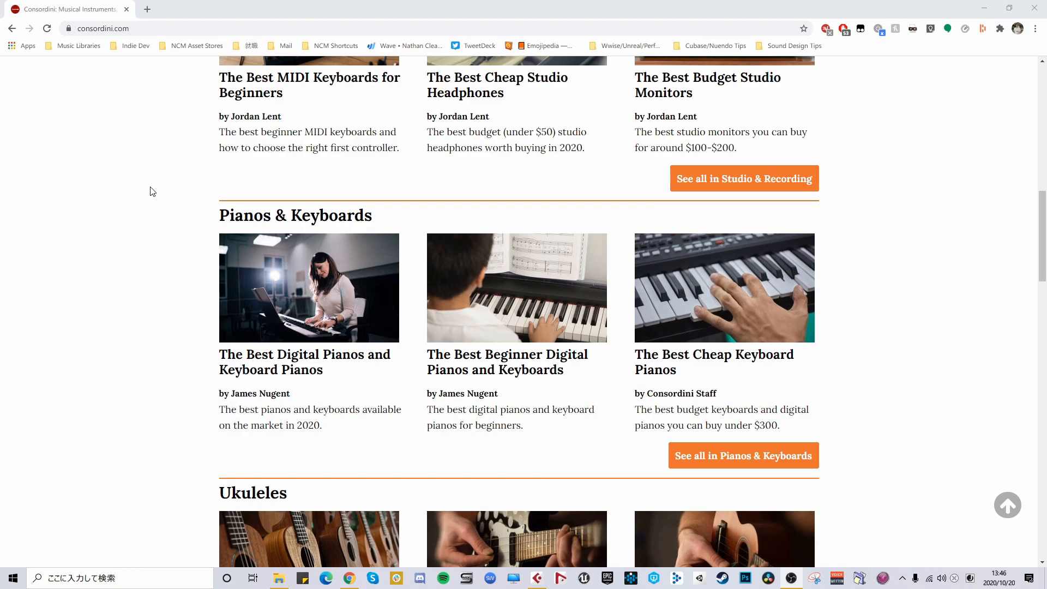
pyautogui.scroll(-1, 152, 190)
pyautogui.scroll(2, 152, 191)
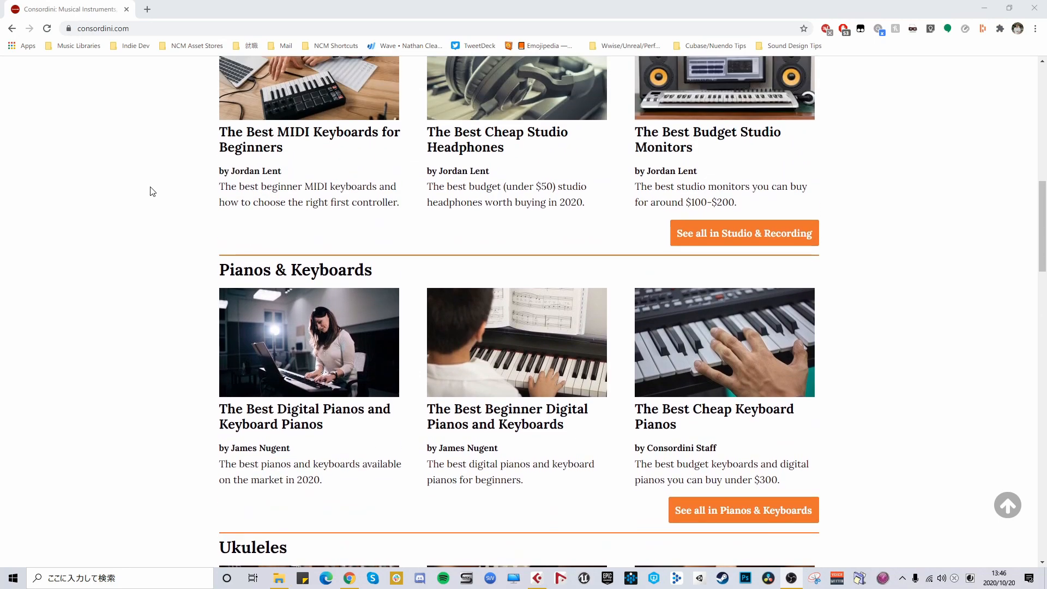
pyautogui.scroll(6, 152, 191)
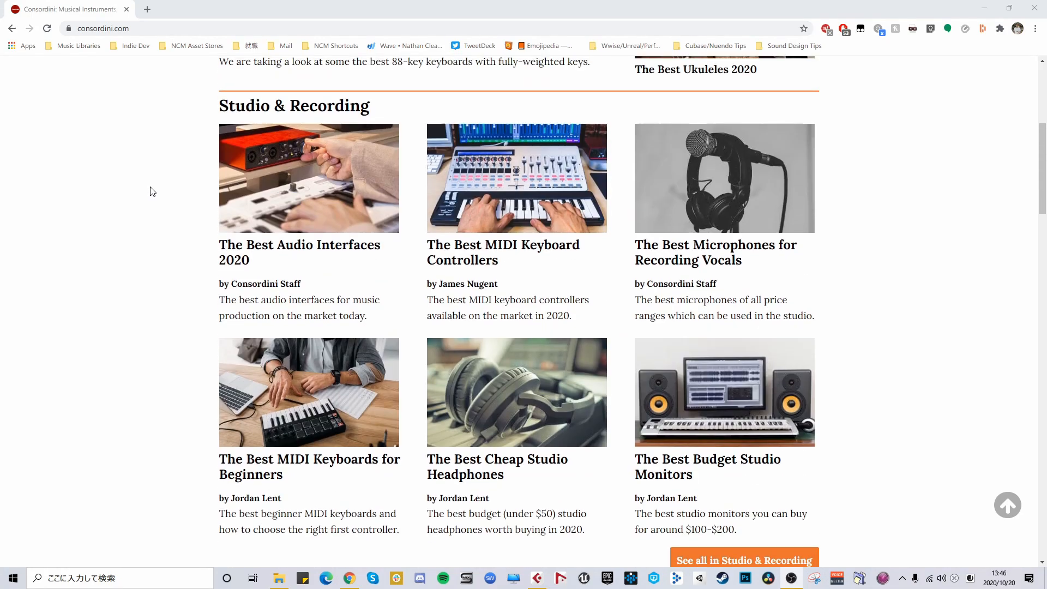
pyautogui.scroll(6, 443, 240)
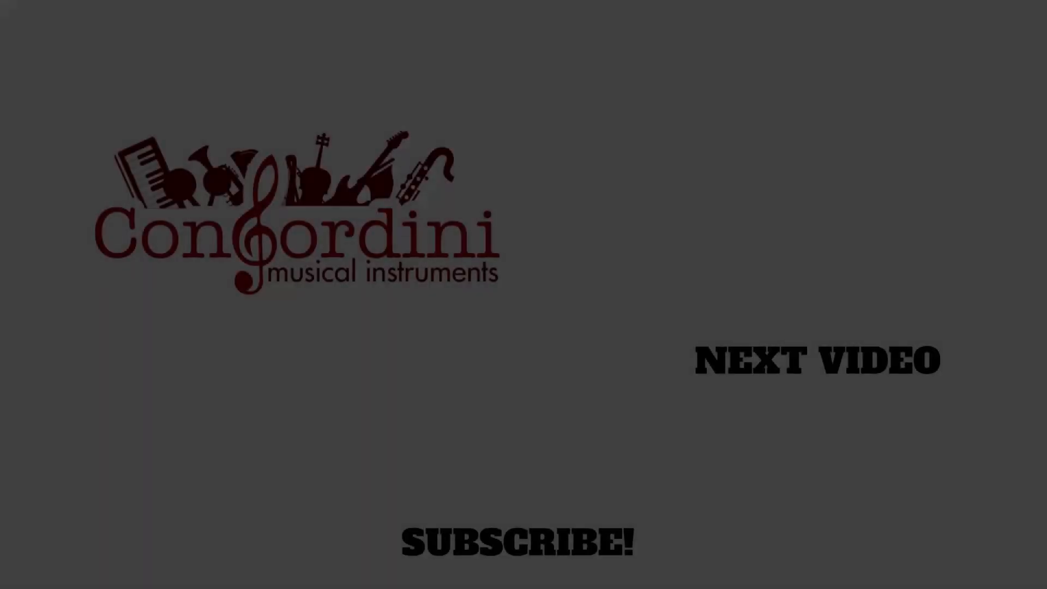